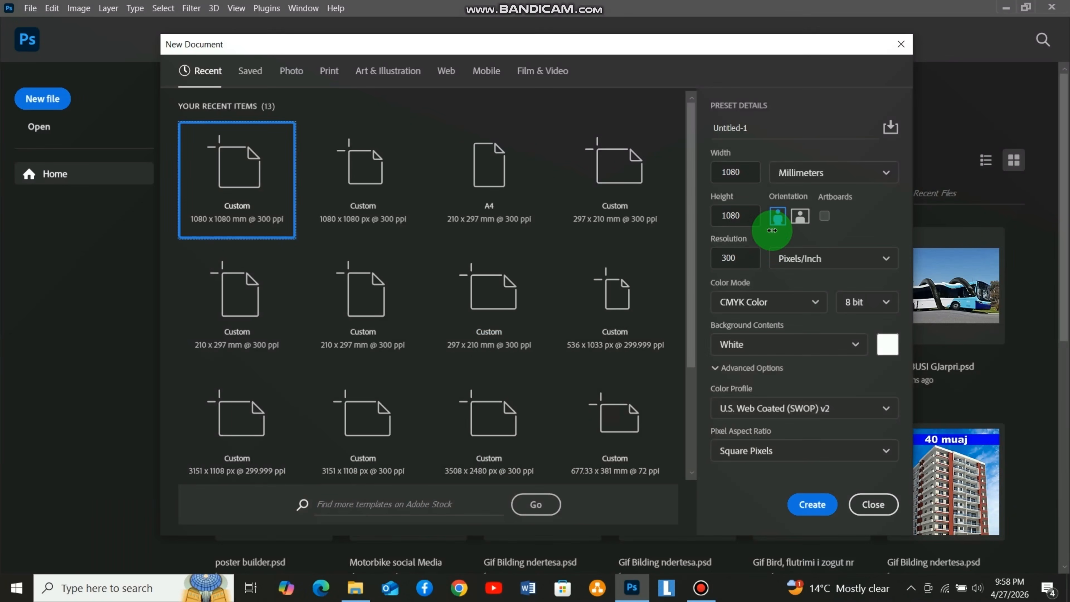
- Create a new 1080 × 1080 mm document at 300 pixels/inch in CMYK Color with a white background
click(839, 179)
click(830, 244)
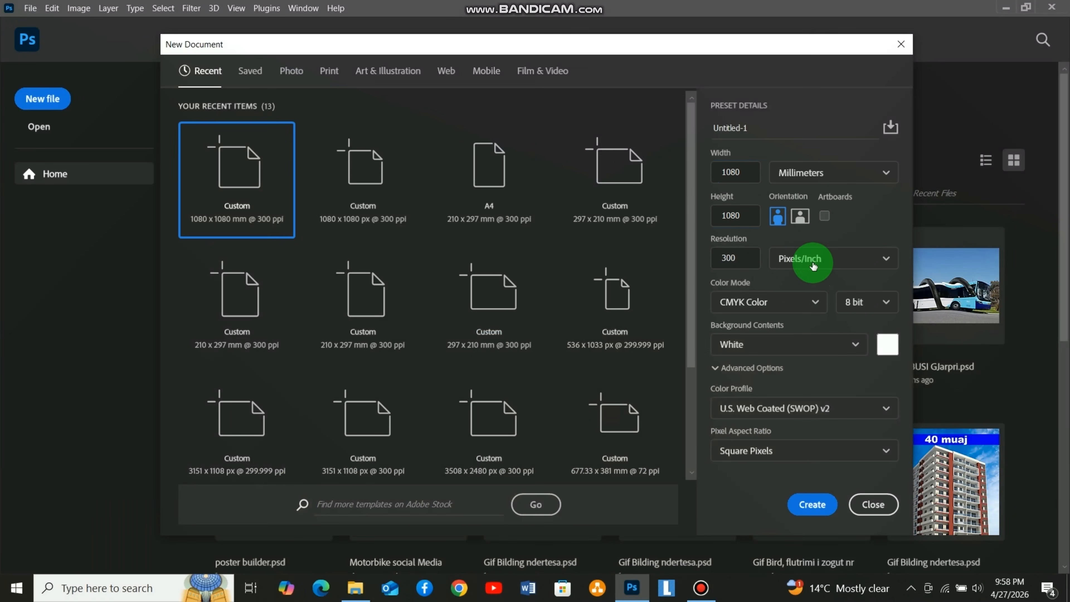
click(823, 302)
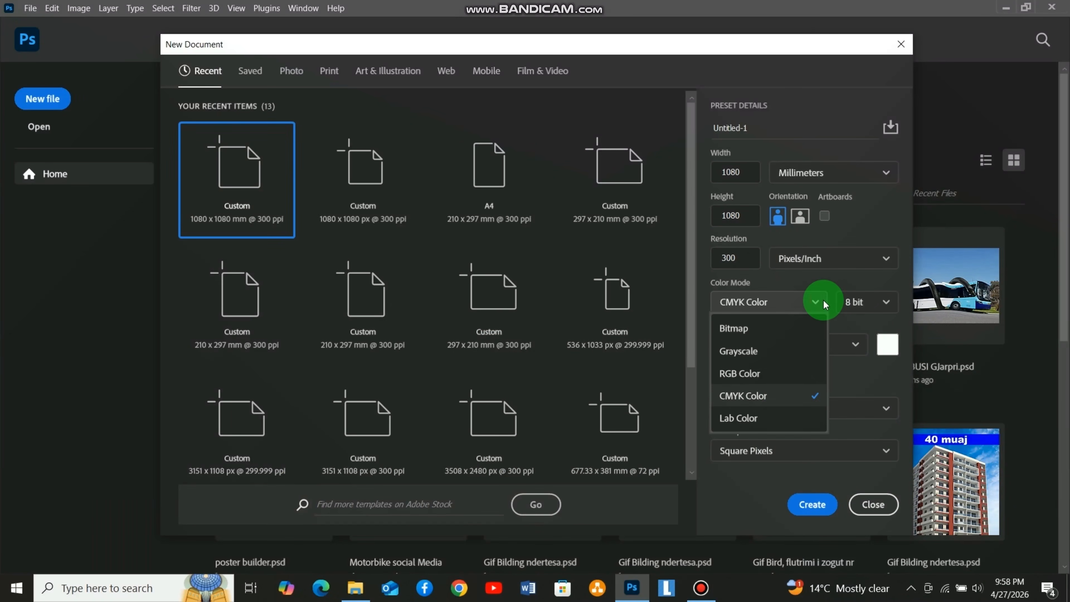
click(784, 395)
click(812, 504)
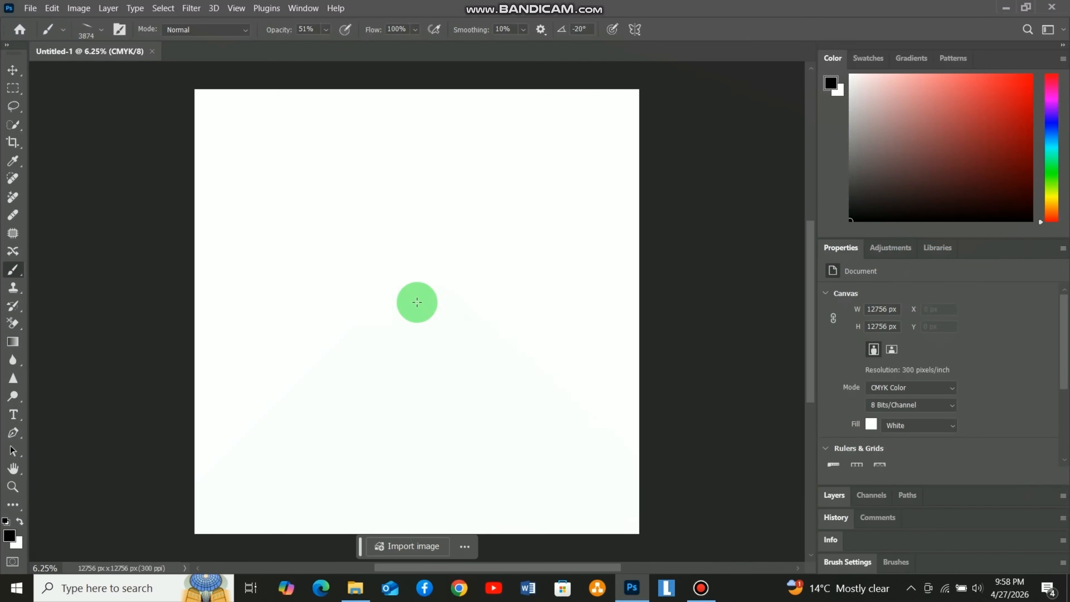
- Draw a rectangle shape covering the entire canvas
right_click(18, 504)
click(57, 478)
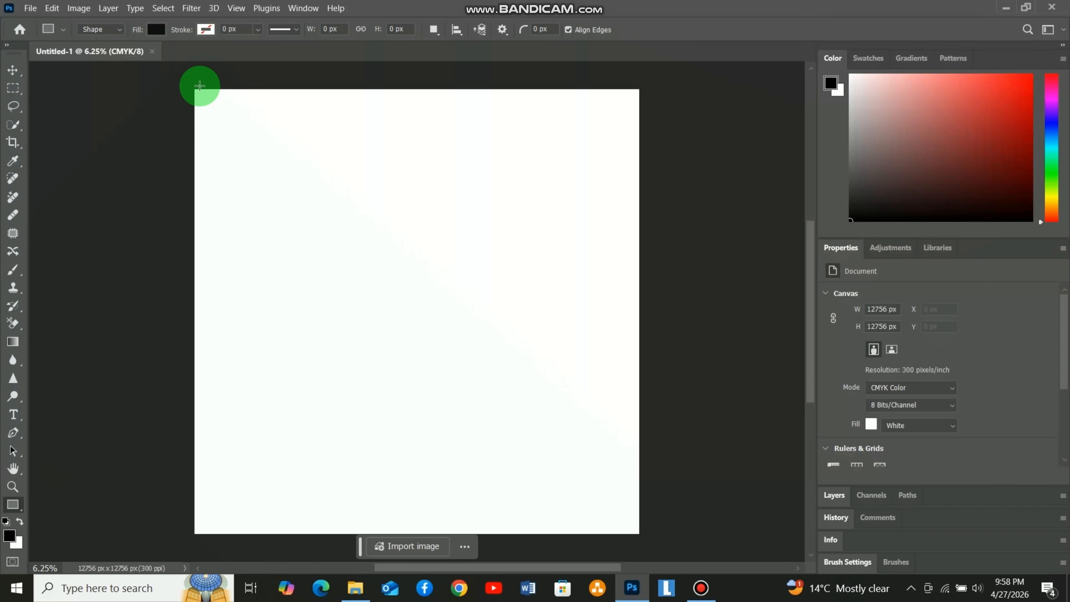
drag(194, 88, 640, 534)
- Fill the full-canvas rectangle with the green swatch from the CMYK group
click(156, 29)
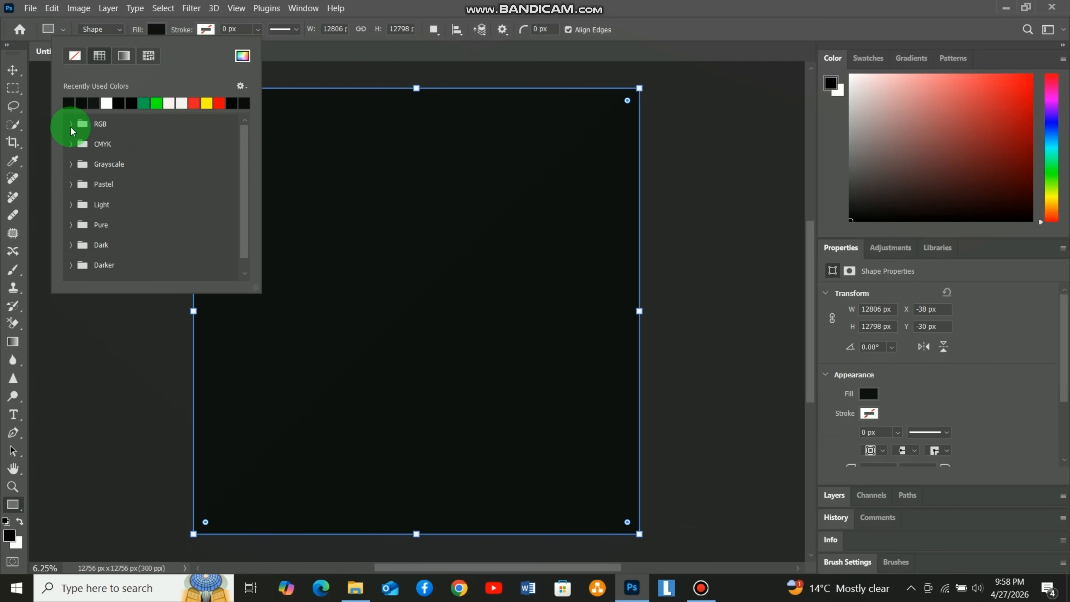
click(73, 143)
click(72, 141)
click(71, 125)
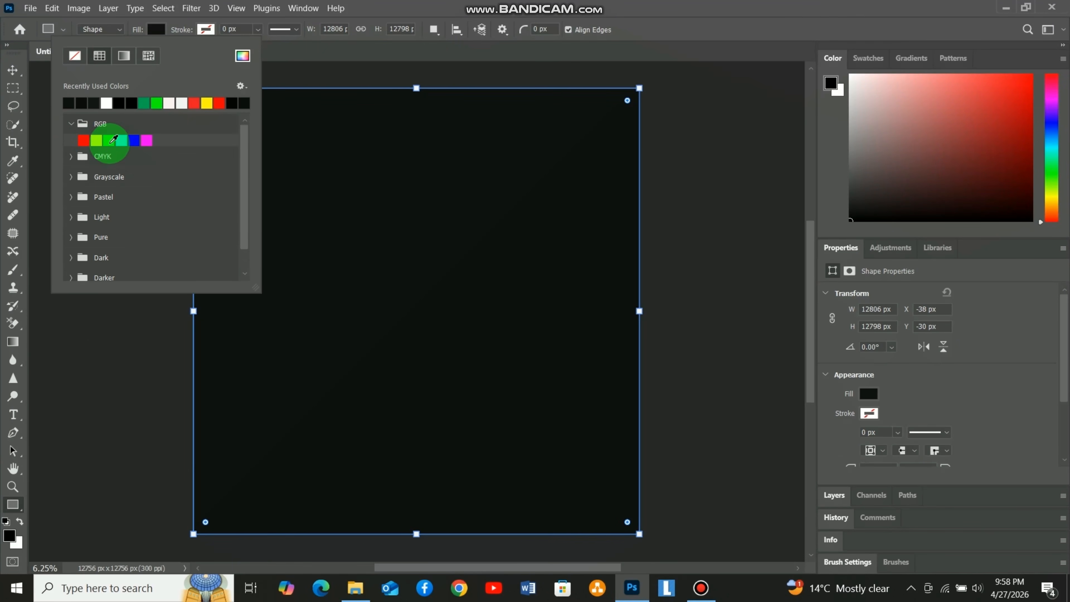
click(110, 141)
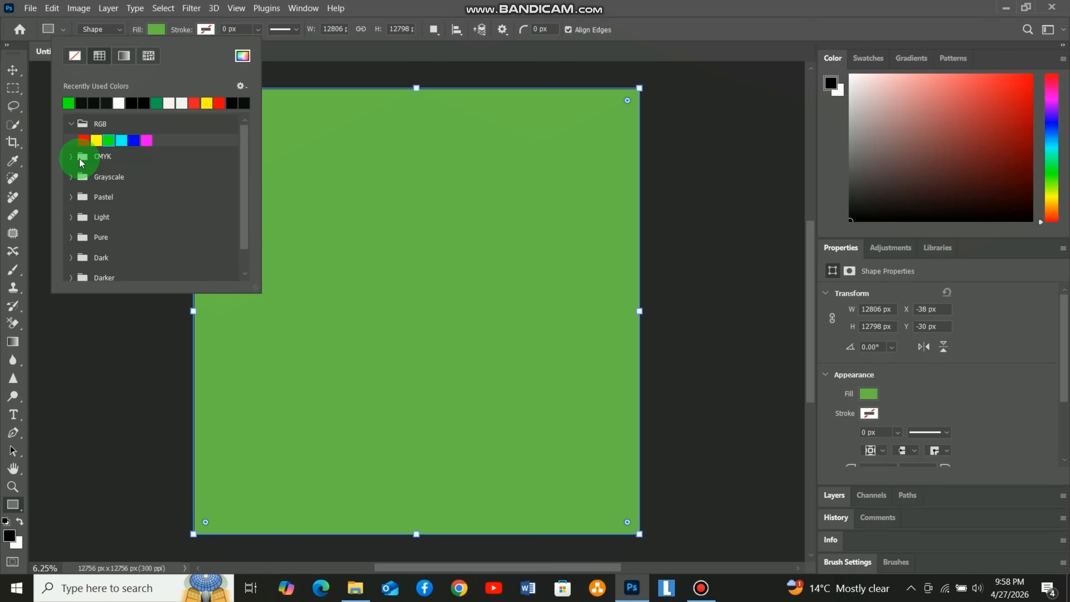
click(71, 156)
click(109, 175)
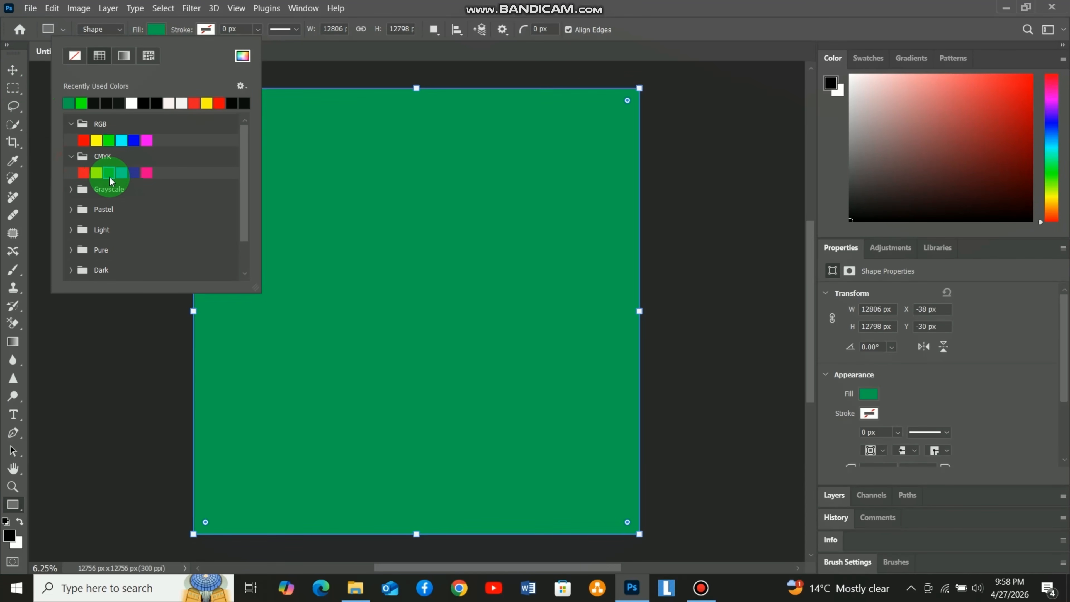
click(12, 70)
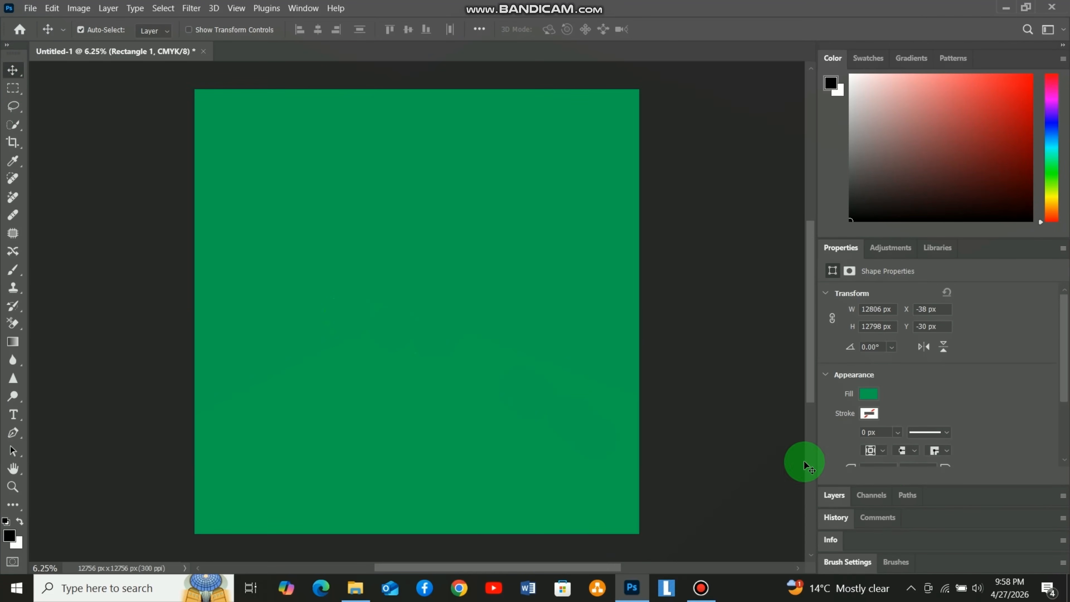
- Add a radial white-to-green Gradient Overlay to the rectangle layer
click(833, 514)
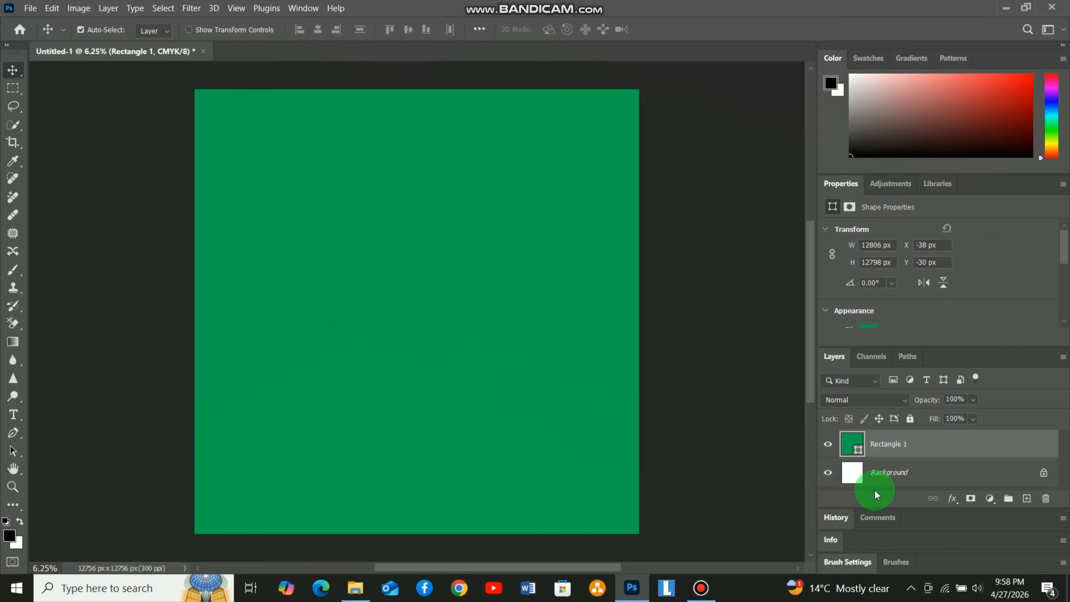
right_click(935, 446)
click(1010, 21)
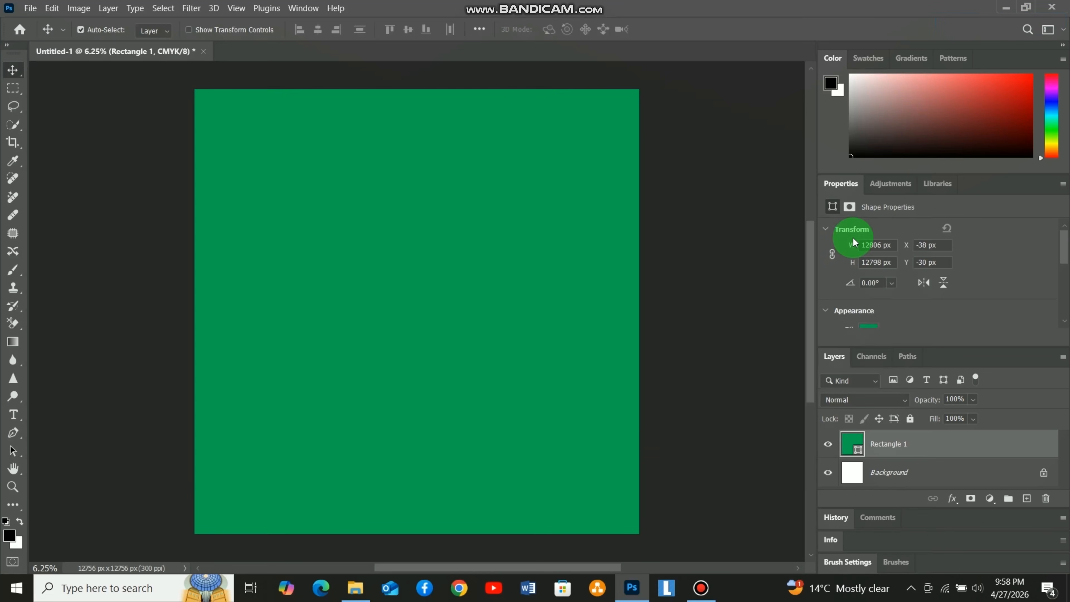
click(556, 323)
click(818, 231)
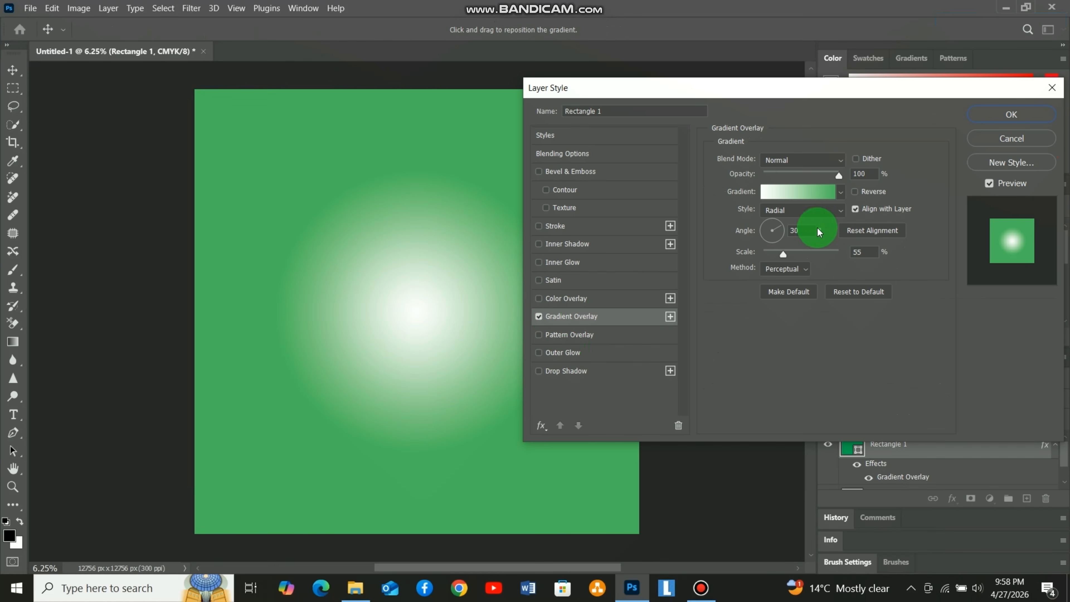
- Try the Linear, Angle, Reflected and Diamond styles on the gradient overlay and return it to Radial
click(845, 210)
click(823, 223)
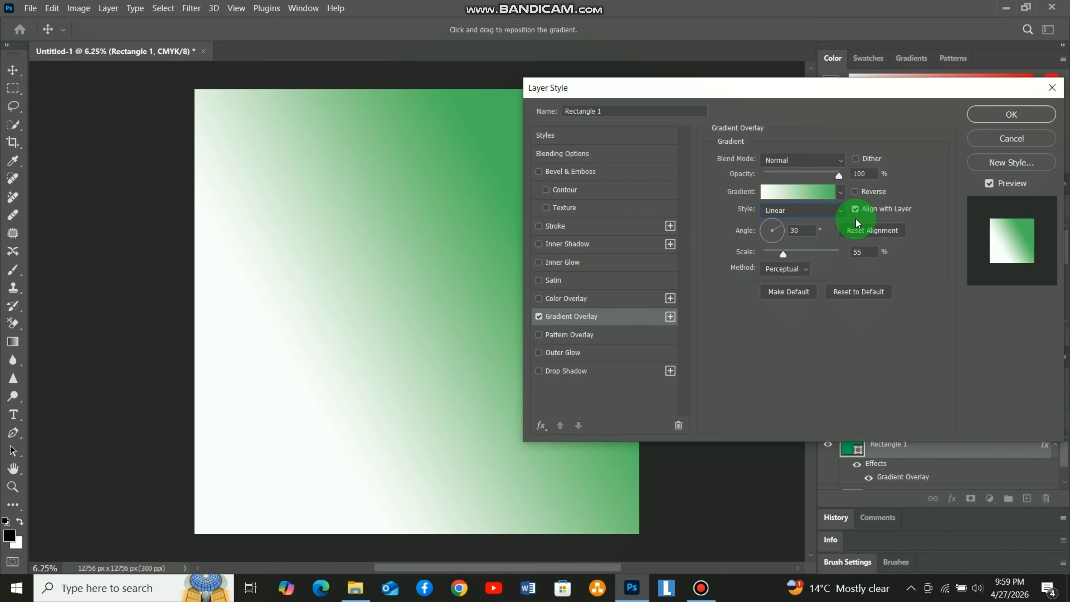
click(840, 210)
click(772, 248)
click(841, 210)
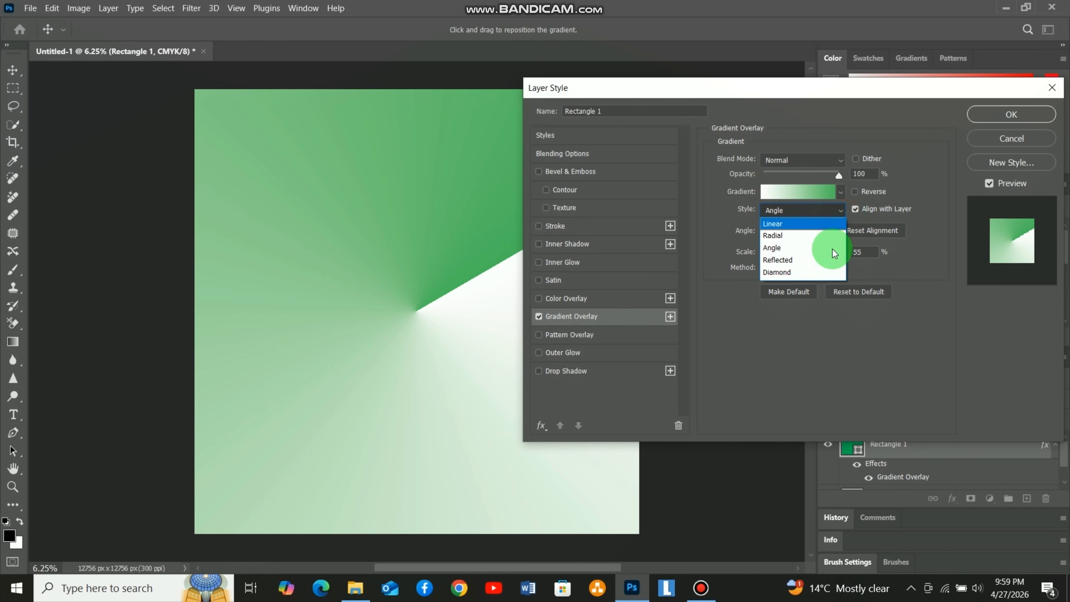
click(778, 260)
click(841, 210)
click(816, 271)
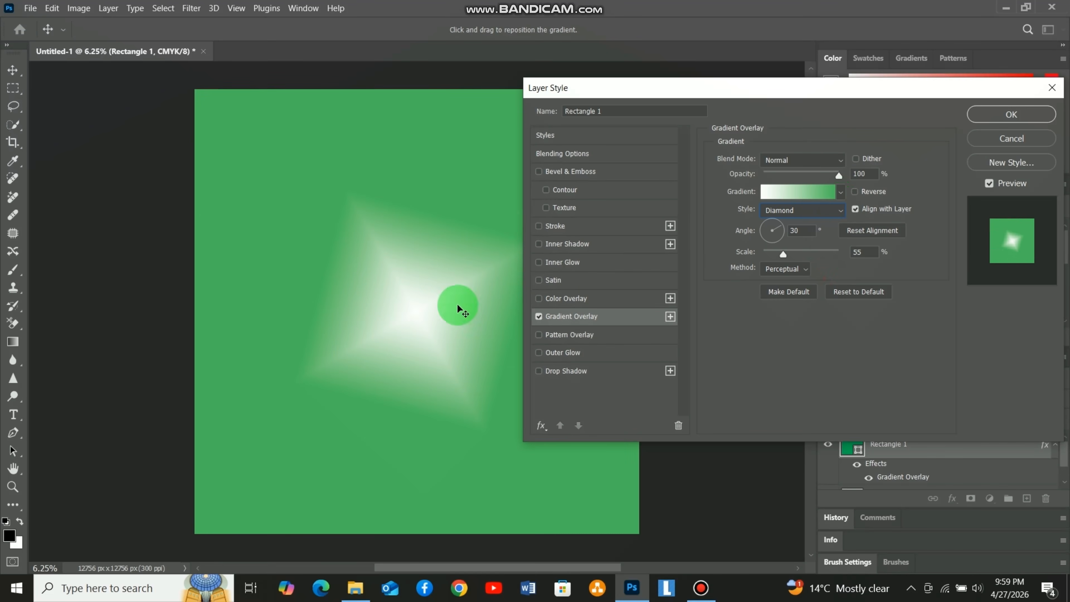
click(841, 213)
click(780, 237)
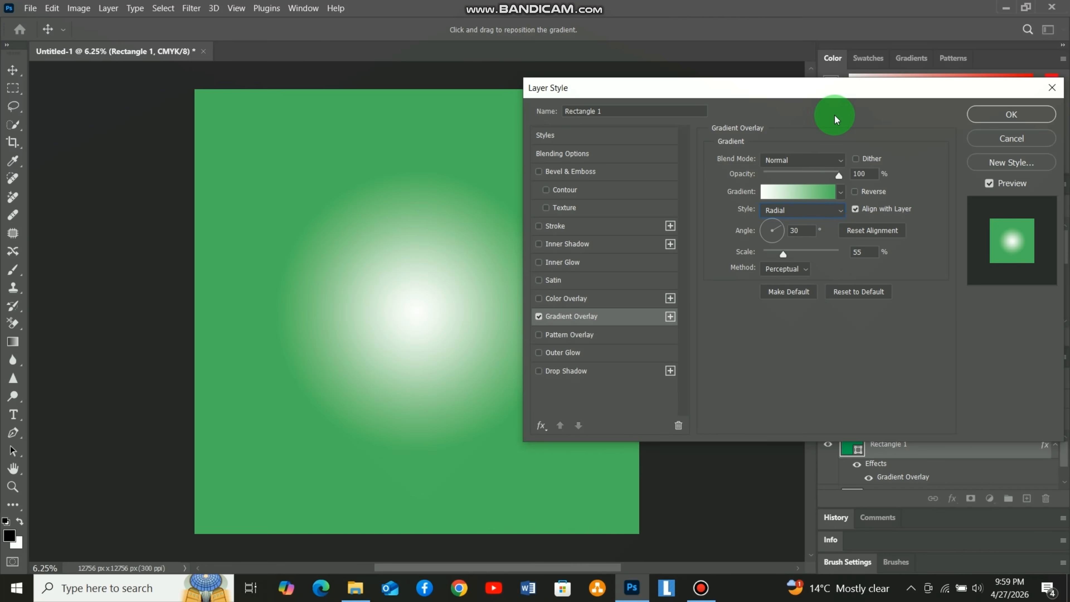
- Try the Multiply blend mode on the gradient overlay and return it to Normal
mouse_move(817, 87)
mouse_down()
mouse_move(848, 88)
mouse_move(809, 69)
mouse_up()
click(836, 144)
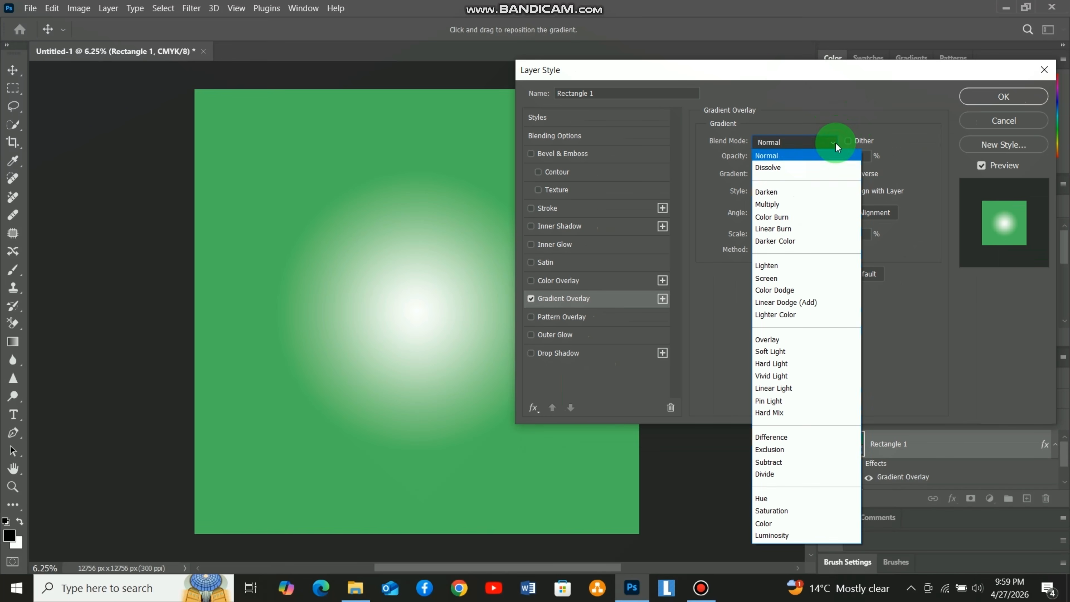
click(817, 206)
click(833, 145)
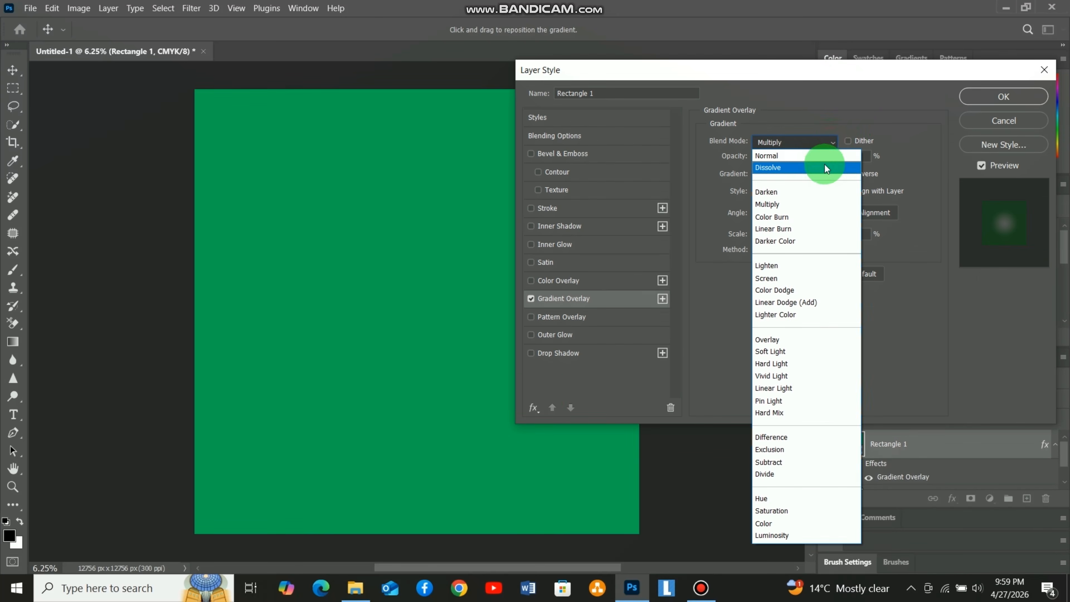
click(824, 164)
- Set the gradient overlay's scale to 55% and apply the layer style
drag(780, 236, 786, 239)
text(55)
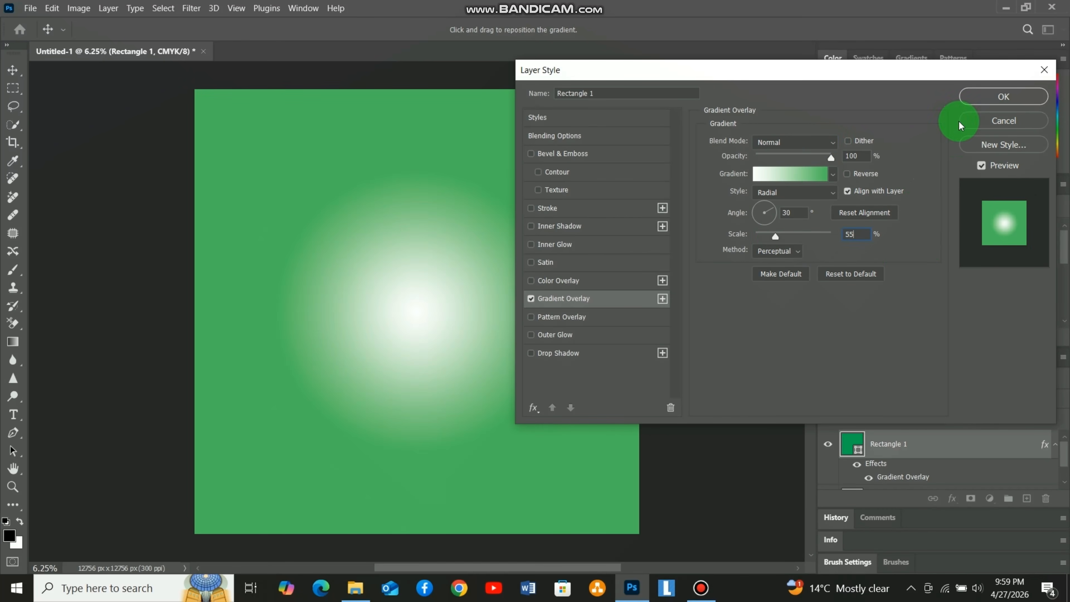
click(1003, 96)
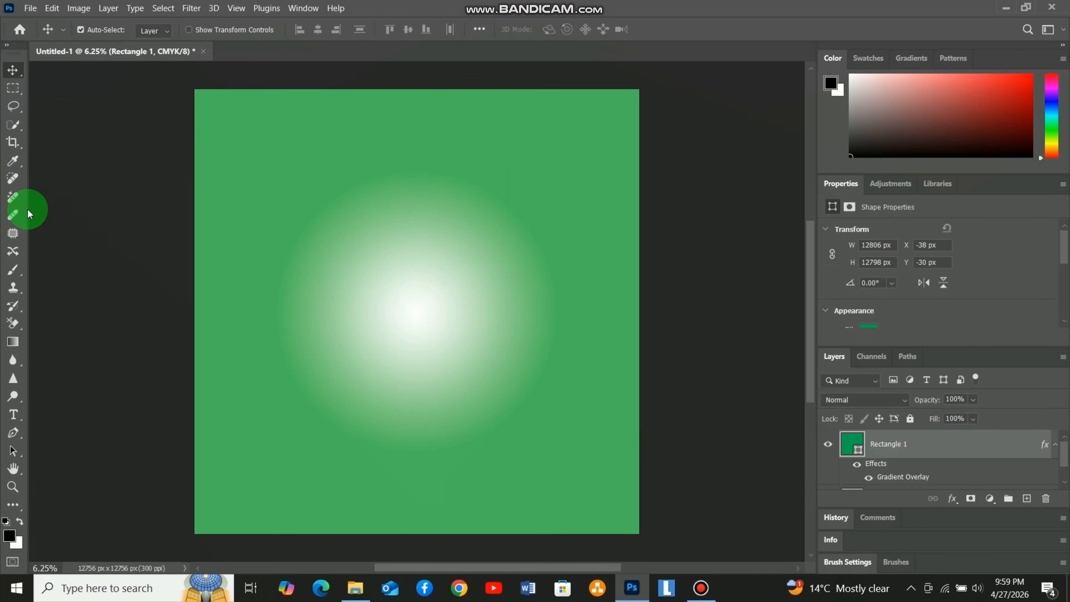
- Place the embedded road image pngimg.com_-_road_PNG47-removebg-preview.png from the posta mire folder
click(30, 8)
click(151, 282)
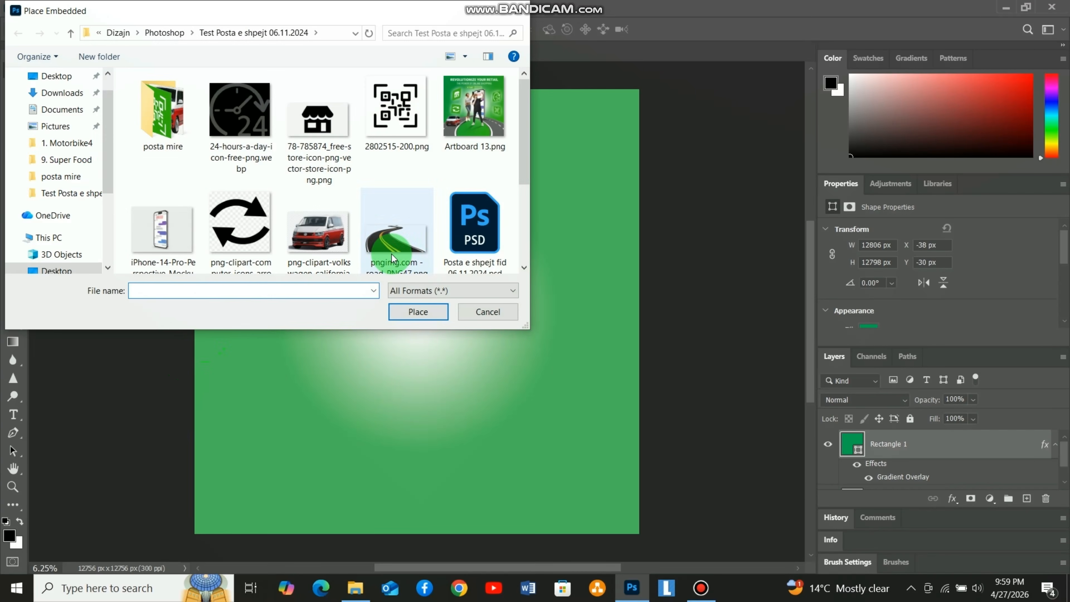
click(61, 176)
click(316, 122)
click(409, 314)
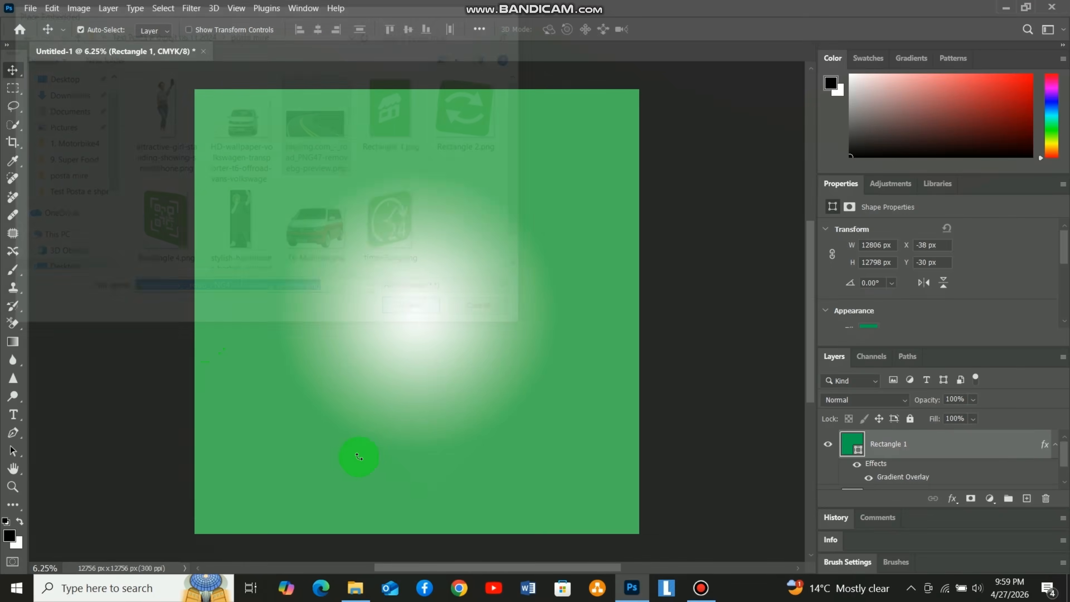
- Move the road image to the canvas's lower-left corner and scale it to about 252% width and 242% height
drag(411, 311, 327, 447)
drag(219, 517, 361, 490)
drag(286, 445, 286, 433)
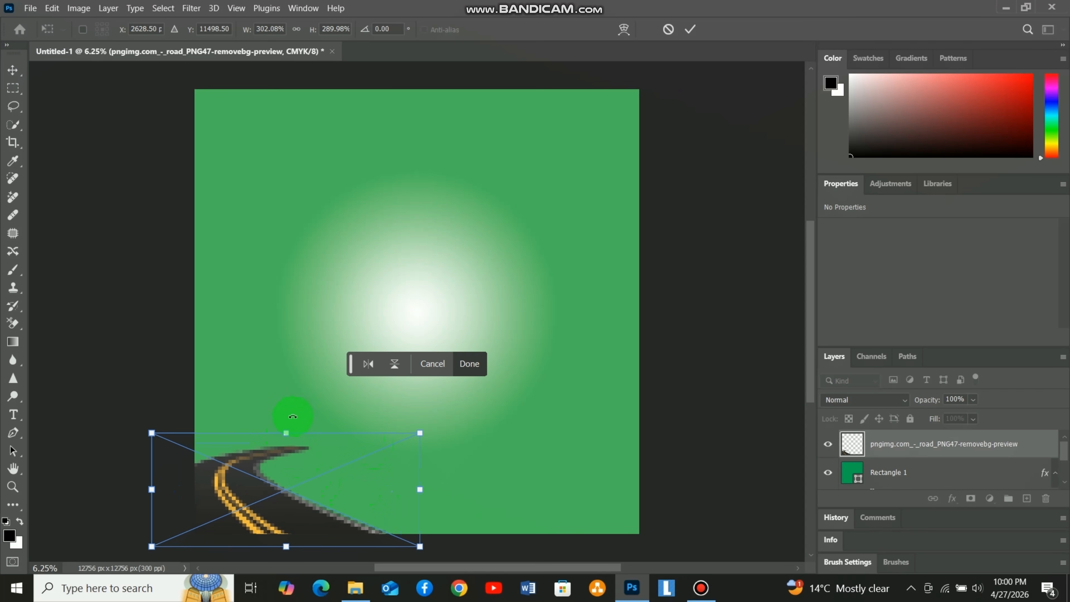
drag(422, 491, 398, 489)
- Distort the road image so it curves from the lower-left corner up to the canvas's horizontal centre, and commit the transform
right_click(296, 455)
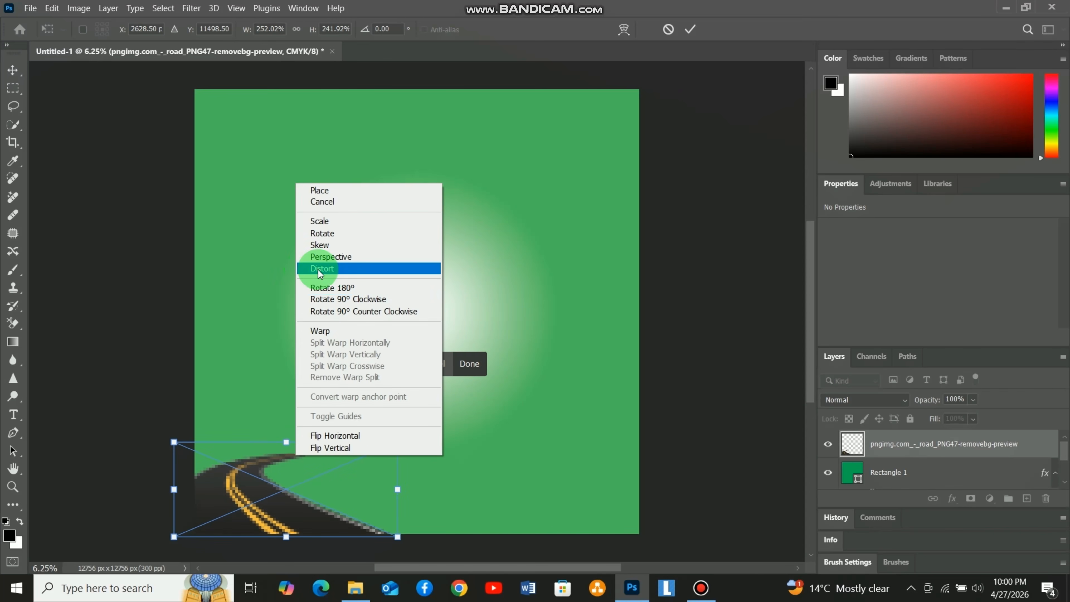
click(330, 273)
drag(287, 443, 424, 408)
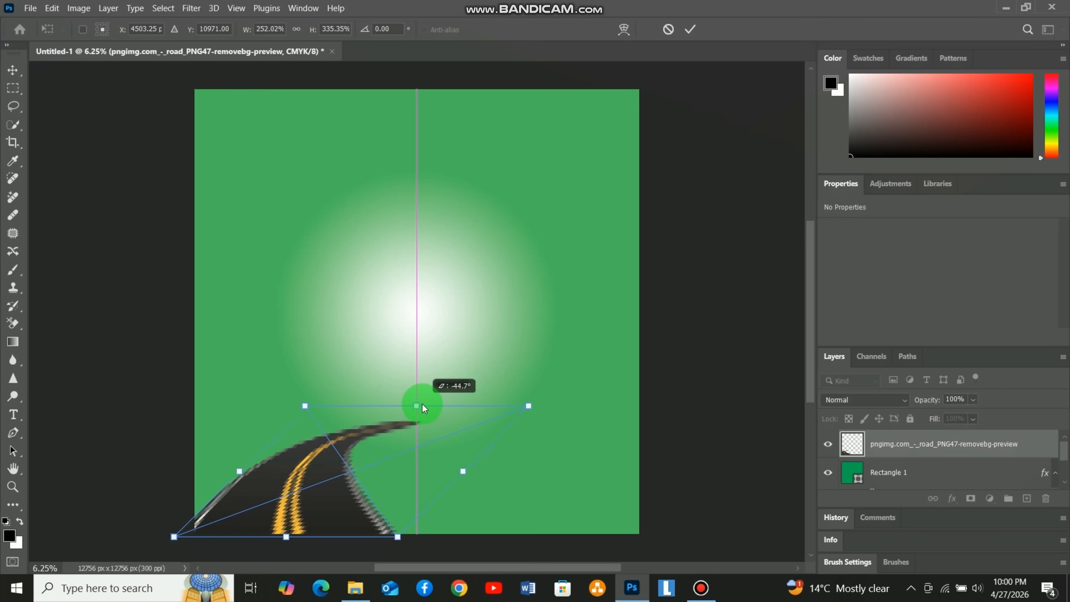
drag(240, 471, 183, 478)
drag(387, 410, 420, 409)
drag(211, 480, 180, 481)
drag(409, 408, 422, 417)
mouse_move(326, 506)
mouse_down()
mouse_move(338, 507)
mouse_move(321, 504)
mouse_move(333, 504)
mouse_move(326, 511)
mouse_up()
click(466, 365)
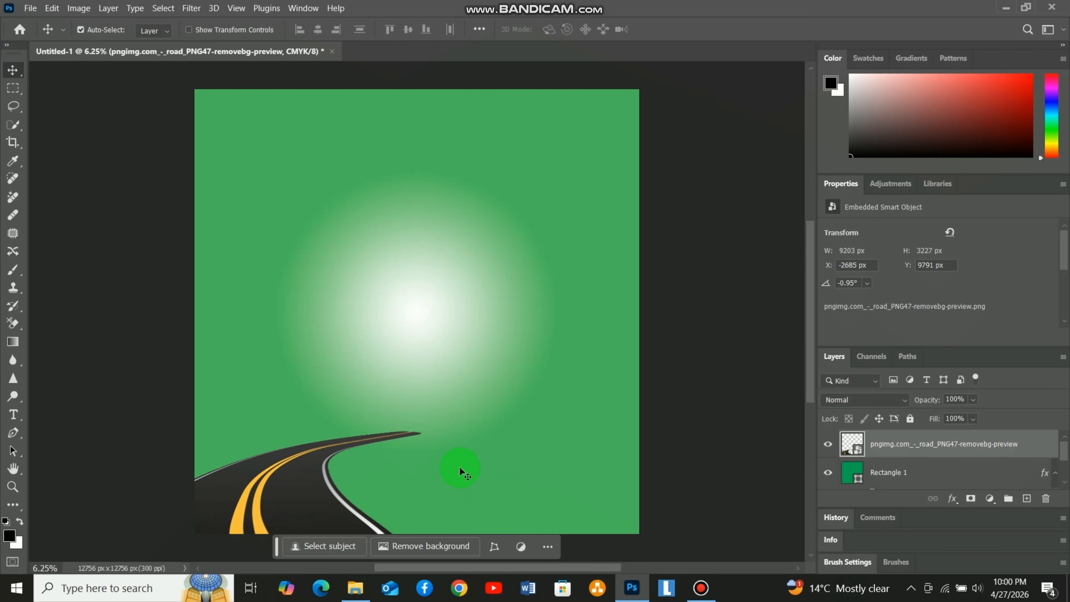
- Duplicate the road layer and flip the copy horizontally
right_click(888, 444)
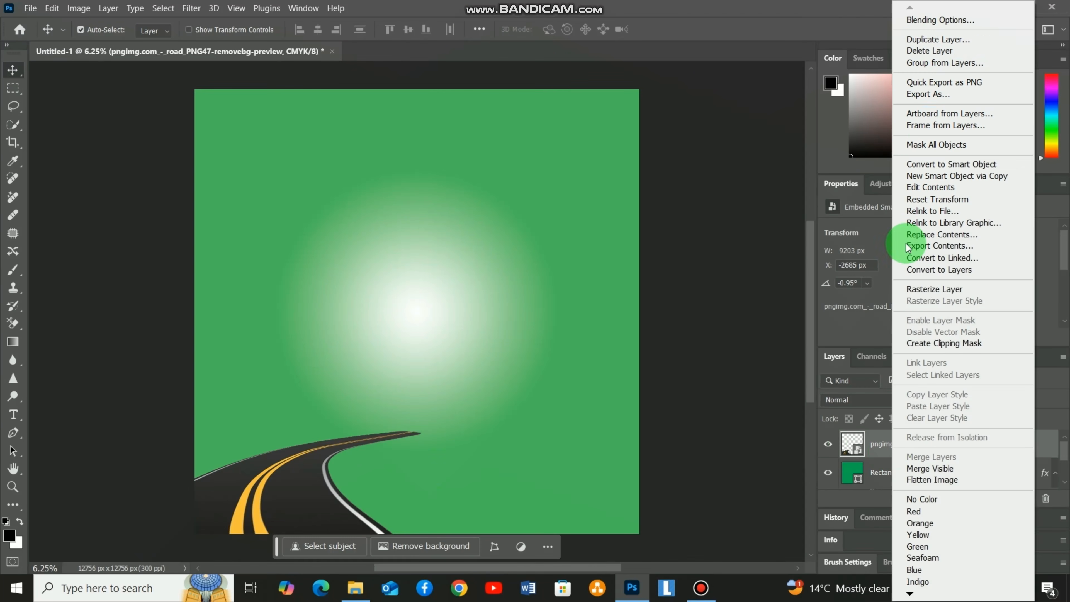
click(937, 39)
click(644, 157)
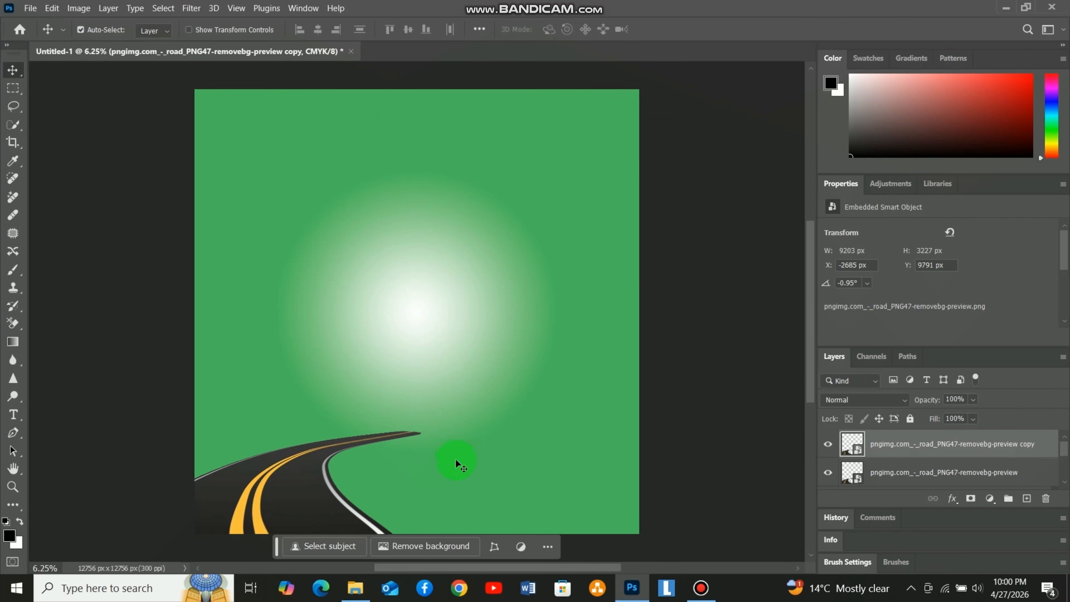
click(52, 8)
mouse_move(127, 322)
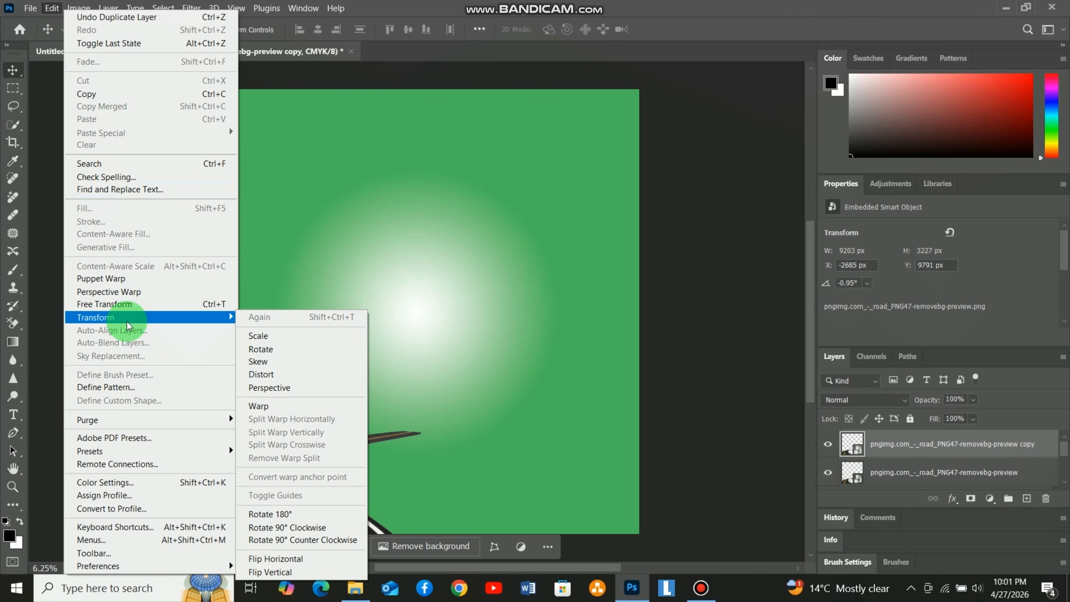
click(292, 559)
- Move the flipped road to the canvas's lower-right corner and adjust both roads so their tips meet symmetrically at the centre
drag(312, 510, 559, 499)
drag(293, 479, 287, 493)
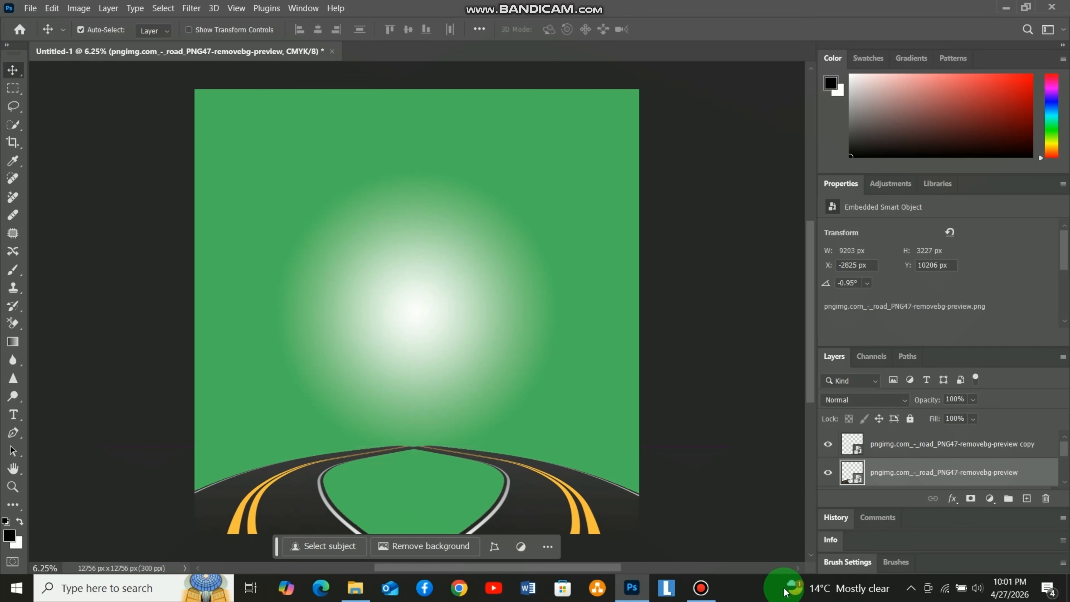
drag(569, 498, 568, 488)
drag(288, 494, 290, 489)
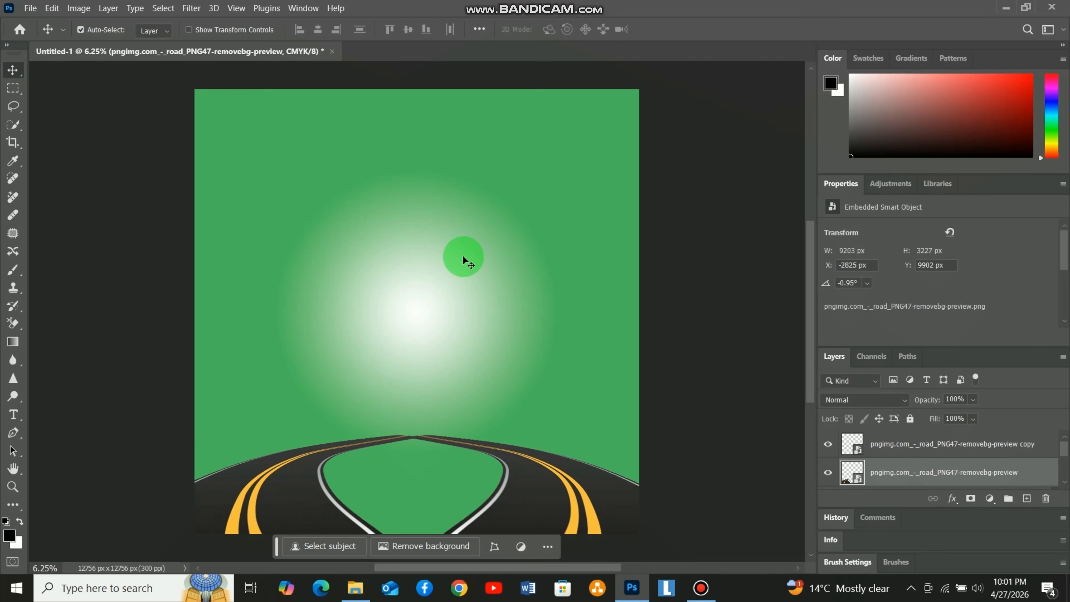
- Add a drop shadow to the original road layer with 99% opacity, 60 px distance and 250 px size
right_click(1024, 469)
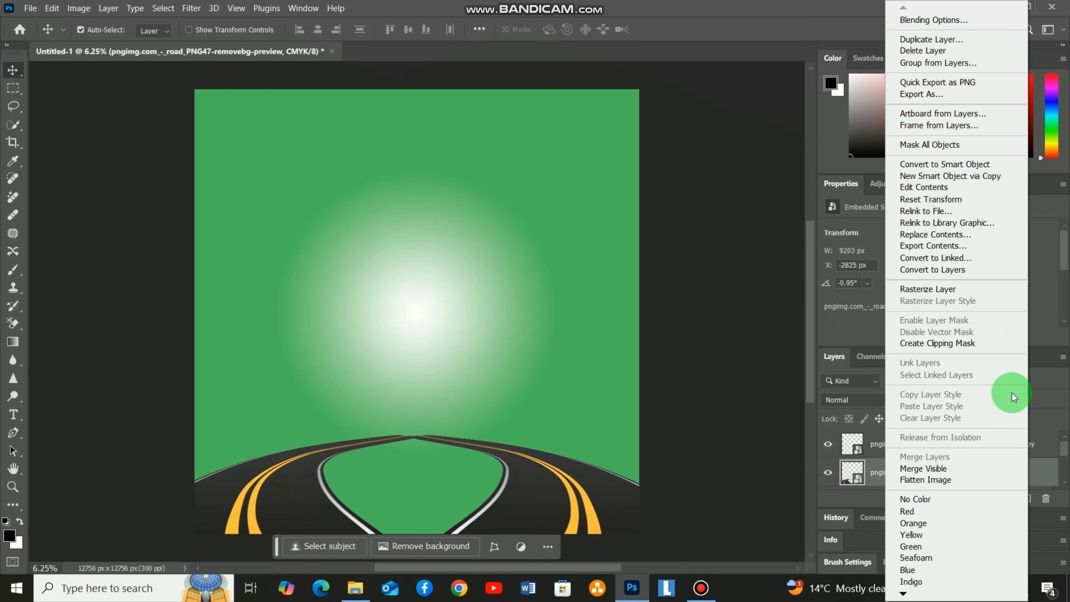
click(934, 21)
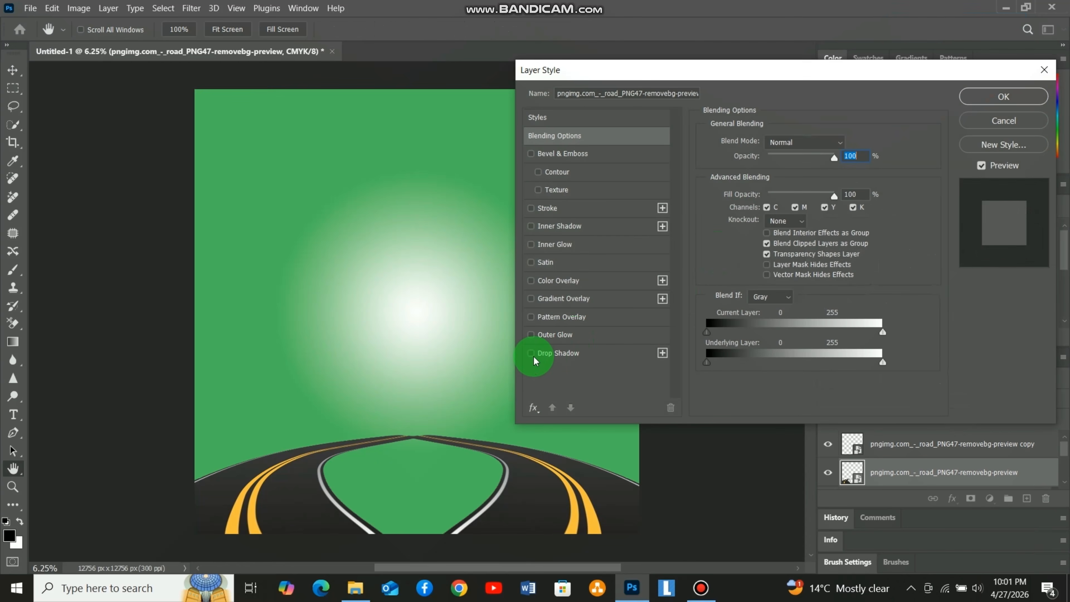
click(871, 220)
click(586, 351)
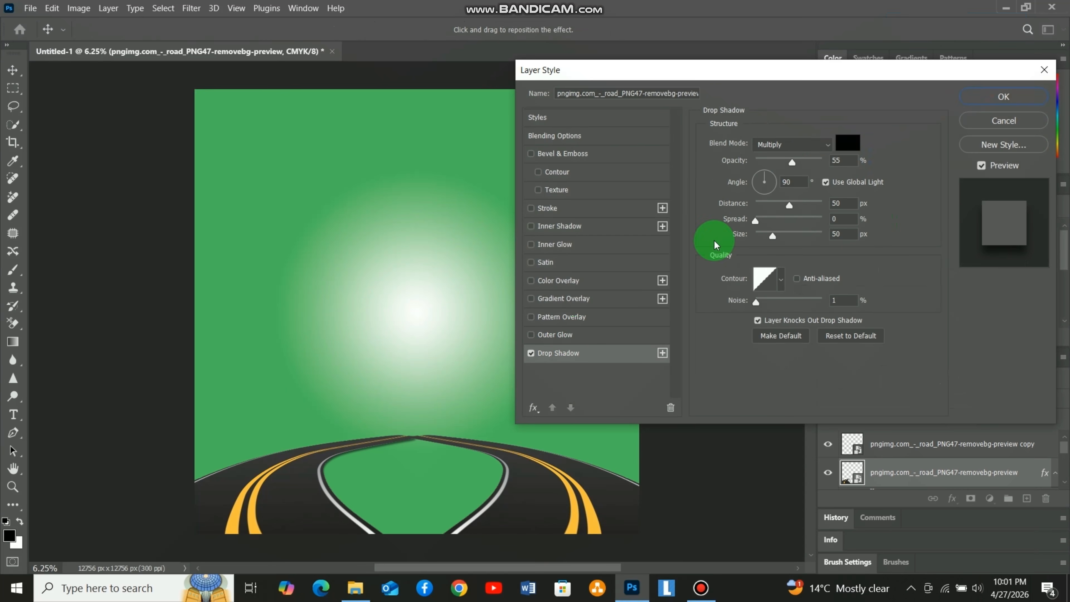
drag(789, 162, 811, 162)
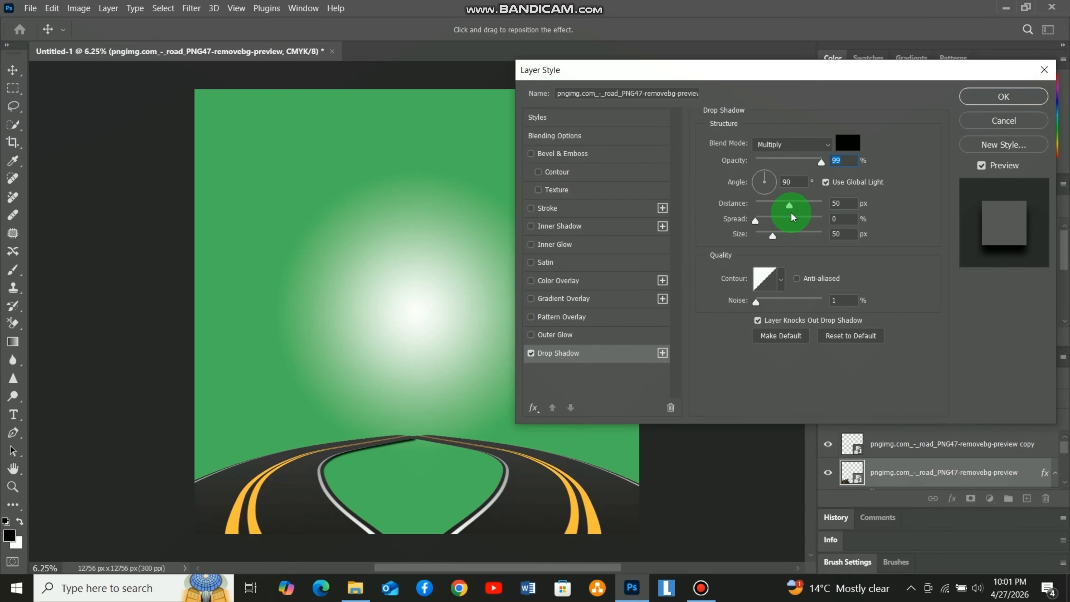
drag(792, 216, 818, 210)
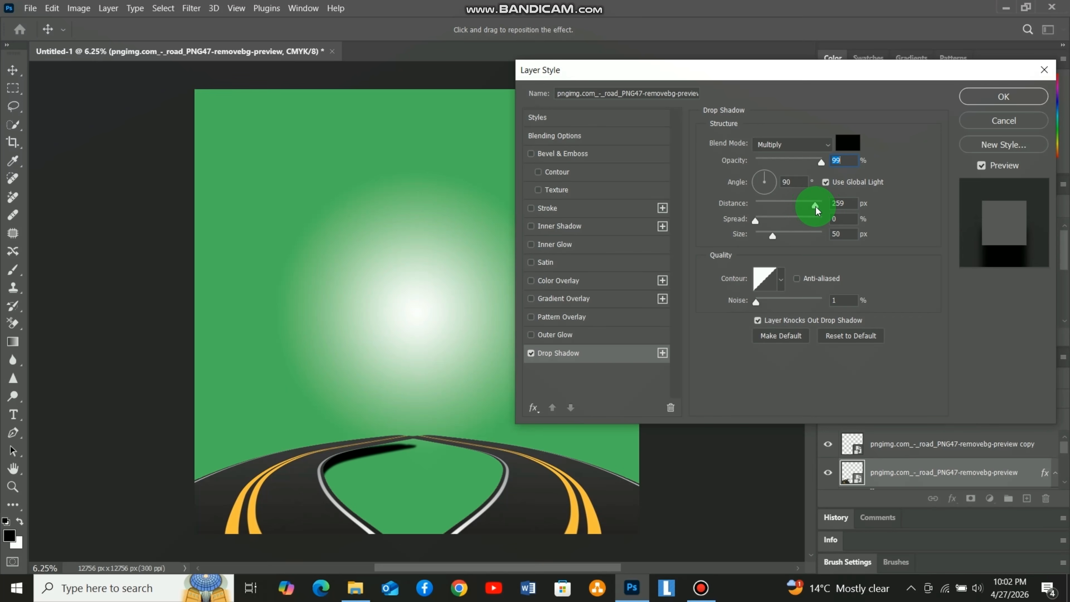
click(838, 205)
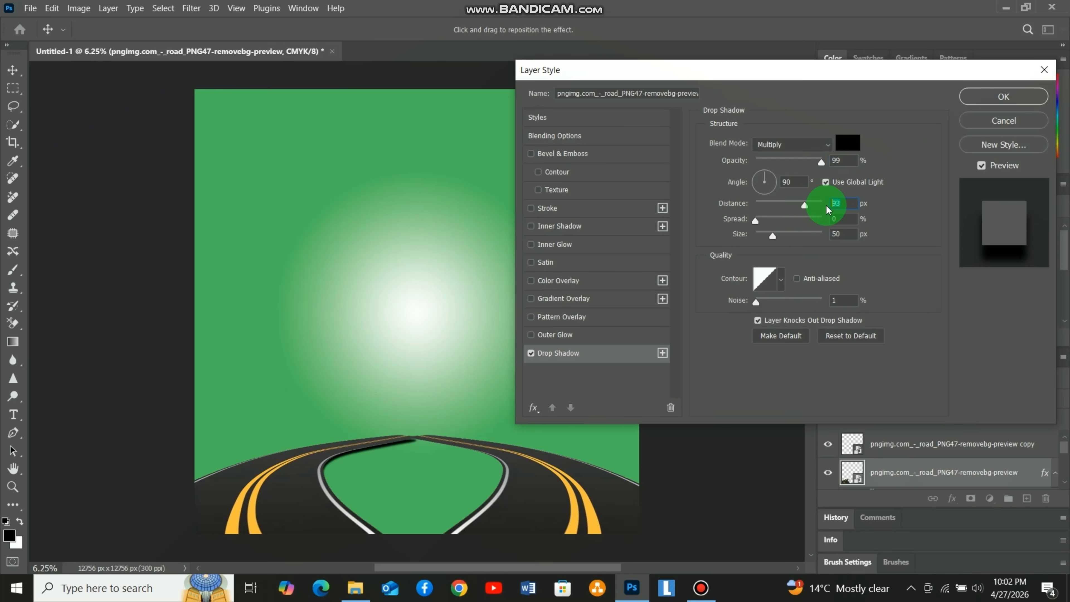
text(60)
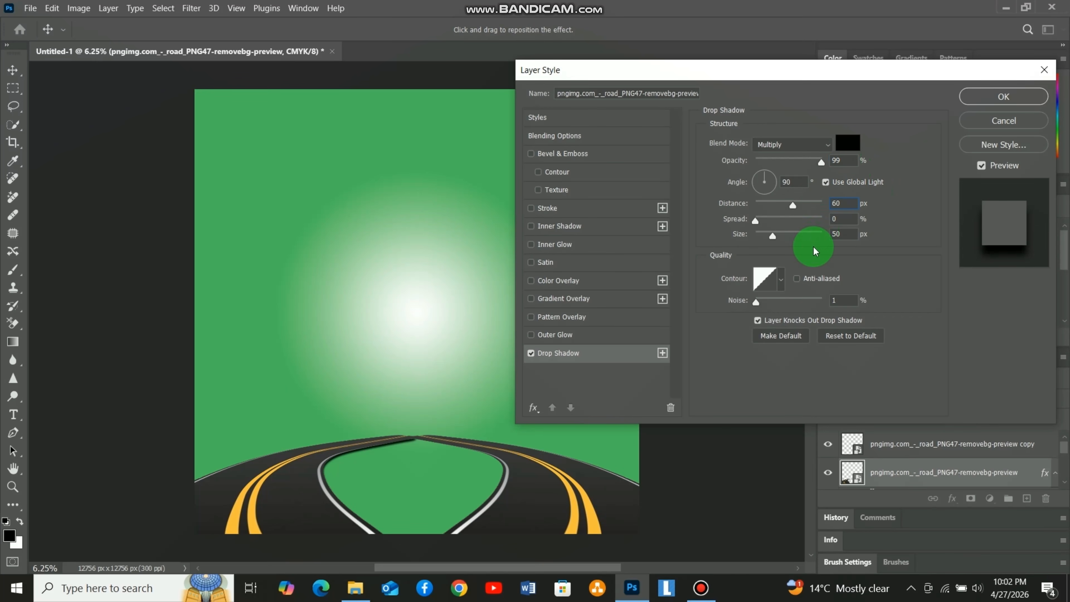
click(836, 236)
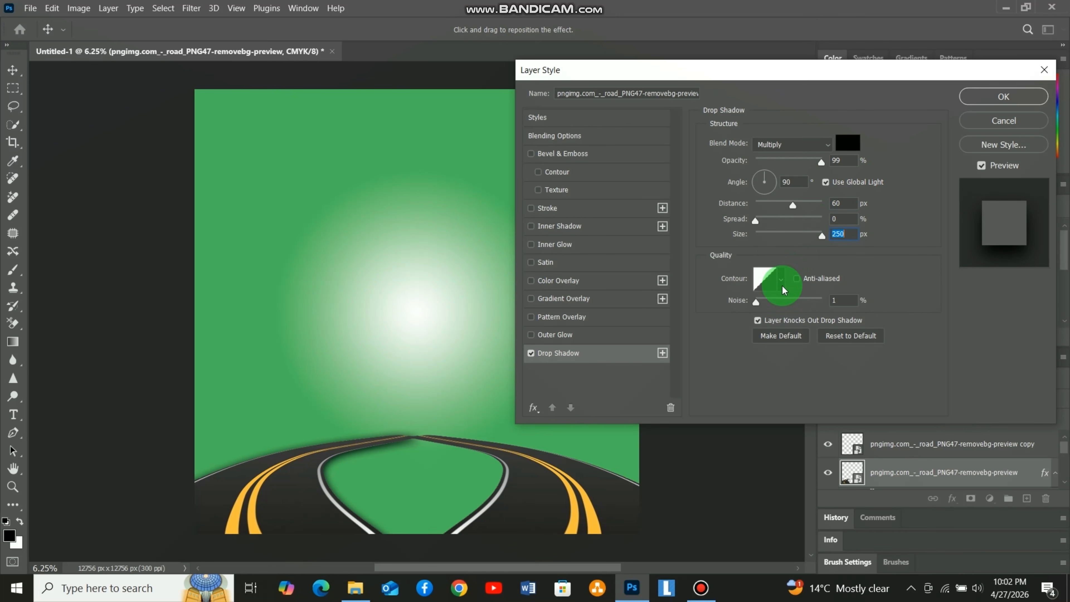
click(989, 96)
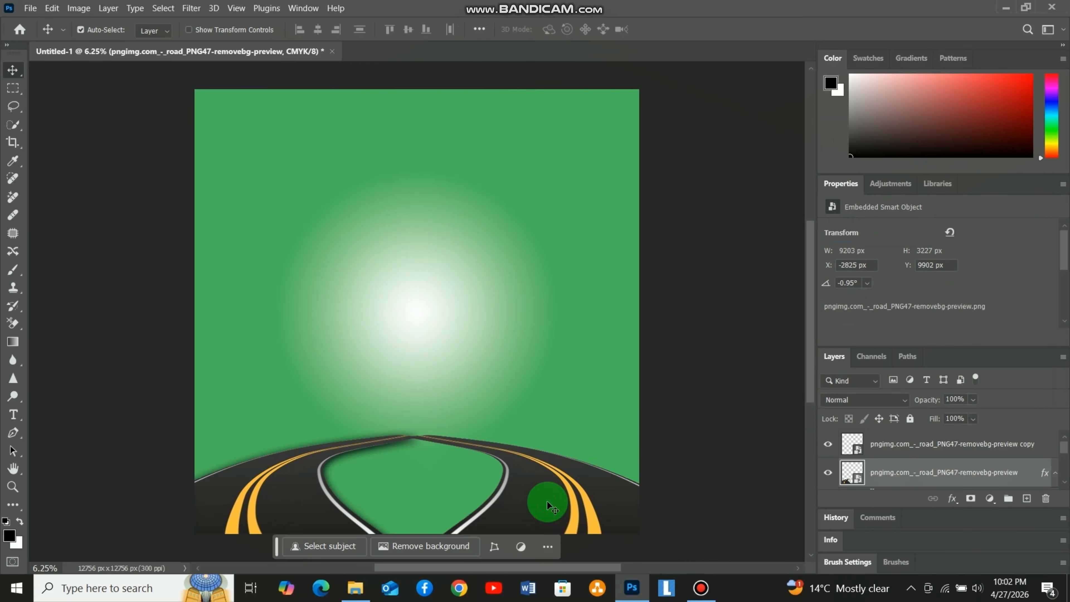
- Give the mirrored road copy a drop shadow with 99% opacity, 60 px distance and about 243 px size
click(1000, 448)
double_click(998, 440)
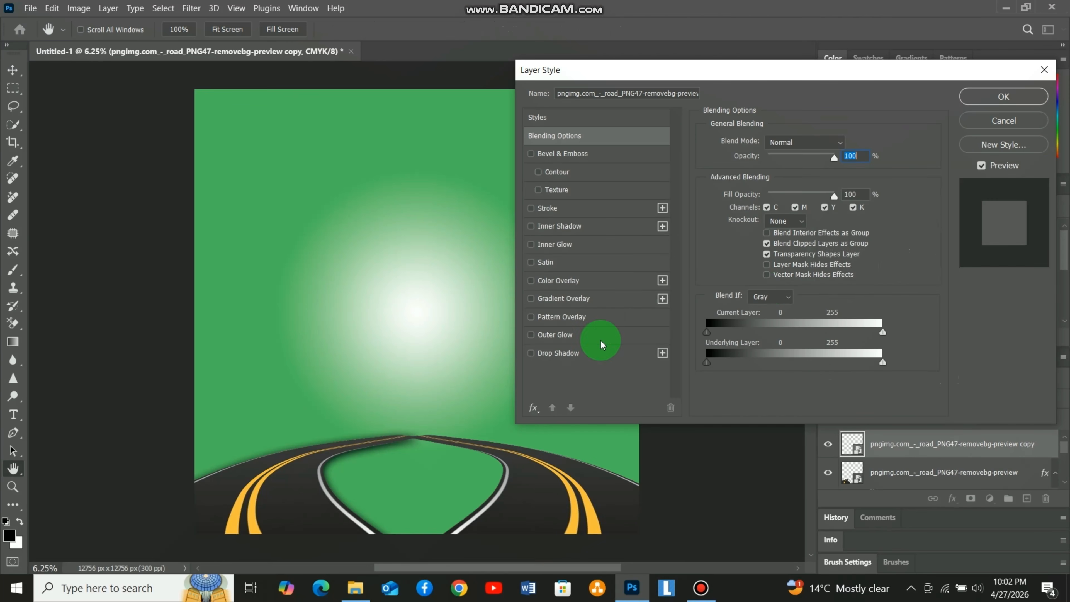
click(531, 353)
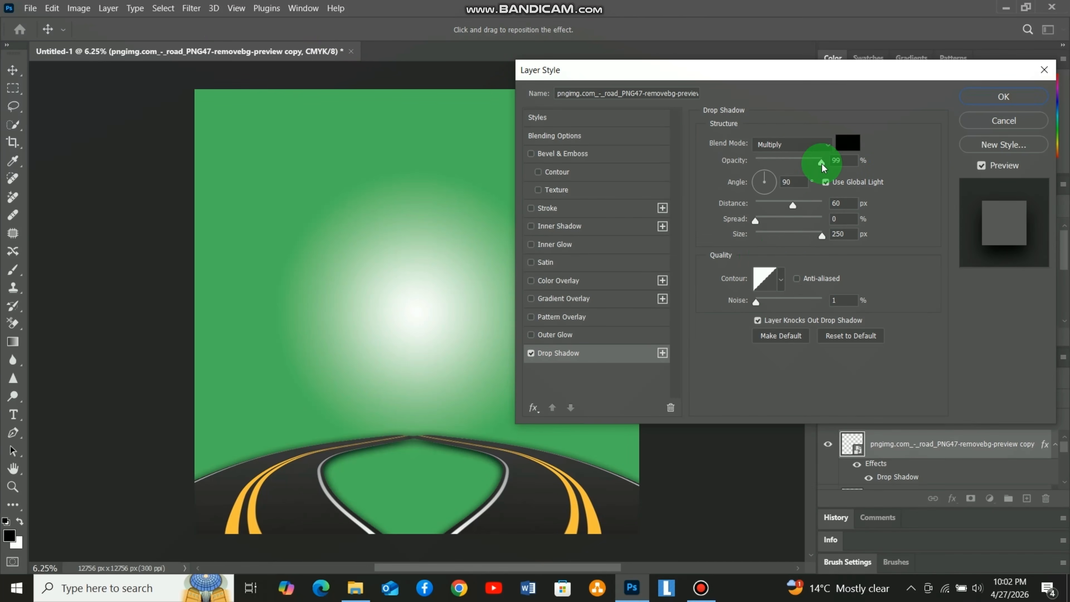
click(778, 323)
mouse_move(827, 234)
mouse_down()
mouse_move(772, 236)
mouse_move(842, 243)
mouse_move(721, 239)
mouse_move(800, 250)
mouse_move(832, 232)
mouse_up()
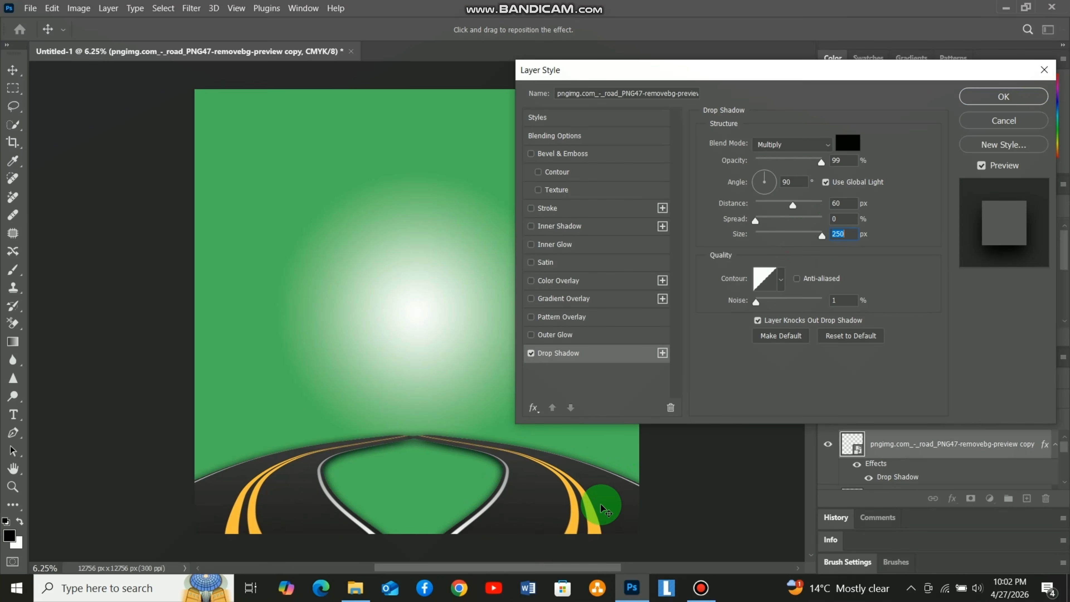
key(ctrl+plus)
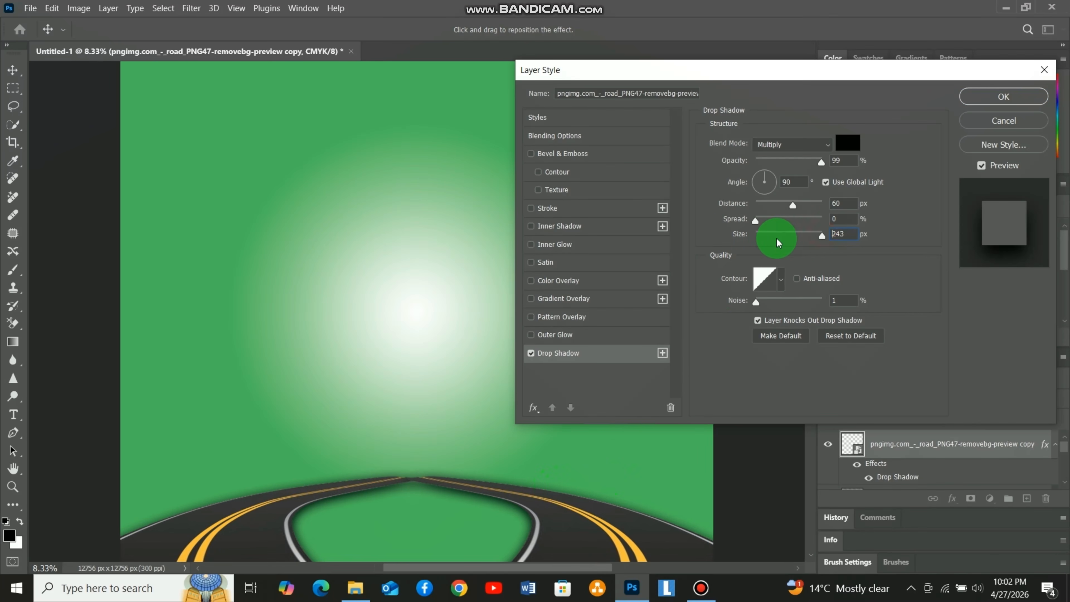
click(993, 101)
- Move the two roads slightly outward from each other to leave a small gap between their tips at the centre
scroll(651, 298, down, 1)
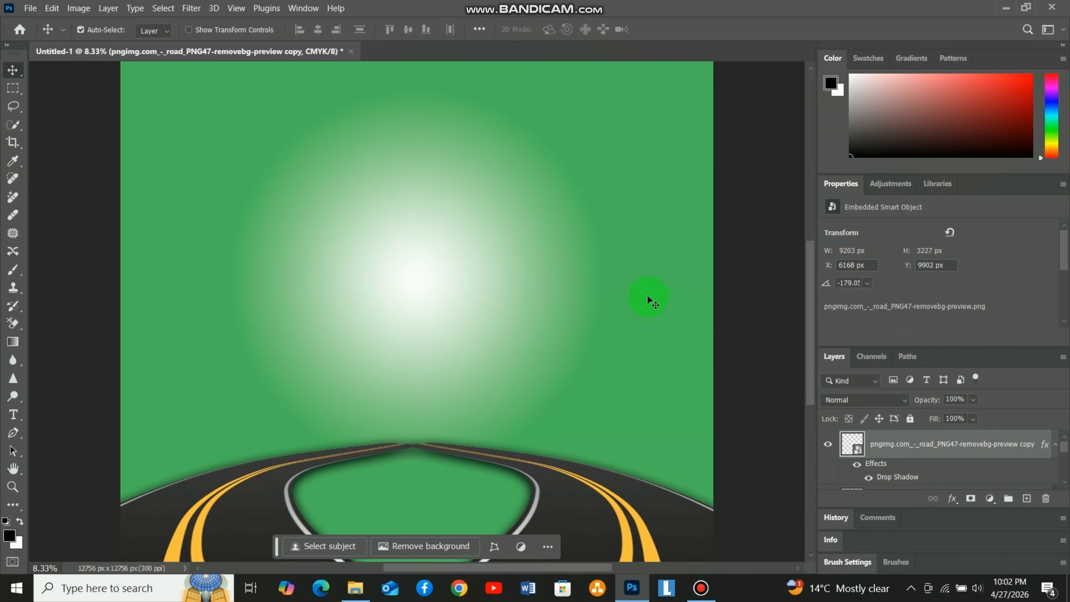
key(ctrl+minus)
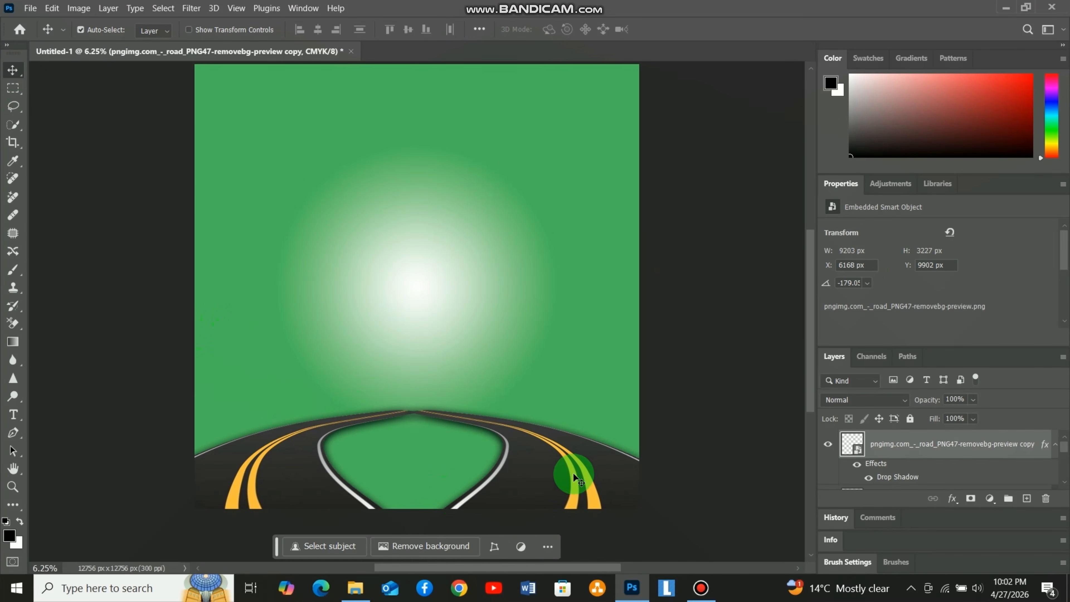
drag(576, 478, 590, 473)
drag(312, 483, 300, 485)
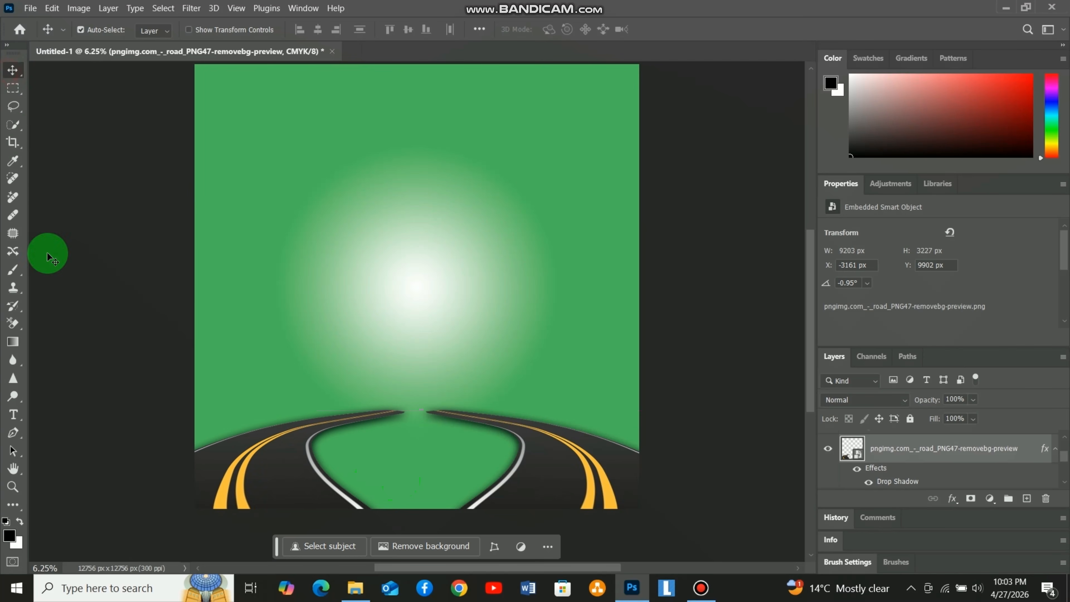
- Place iPhone-14-Pro-Perspective-Mockup.jpg as an embedded image and position it over the tips of the roads
click(30, 8)
click(67, 271)
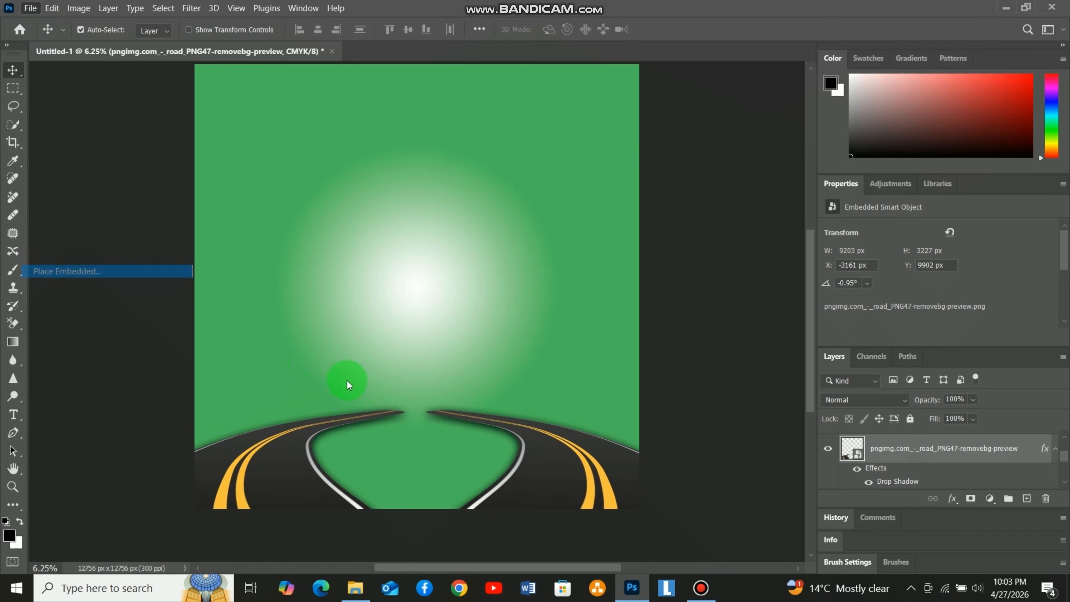
click(69, 192)
click(418, 312)
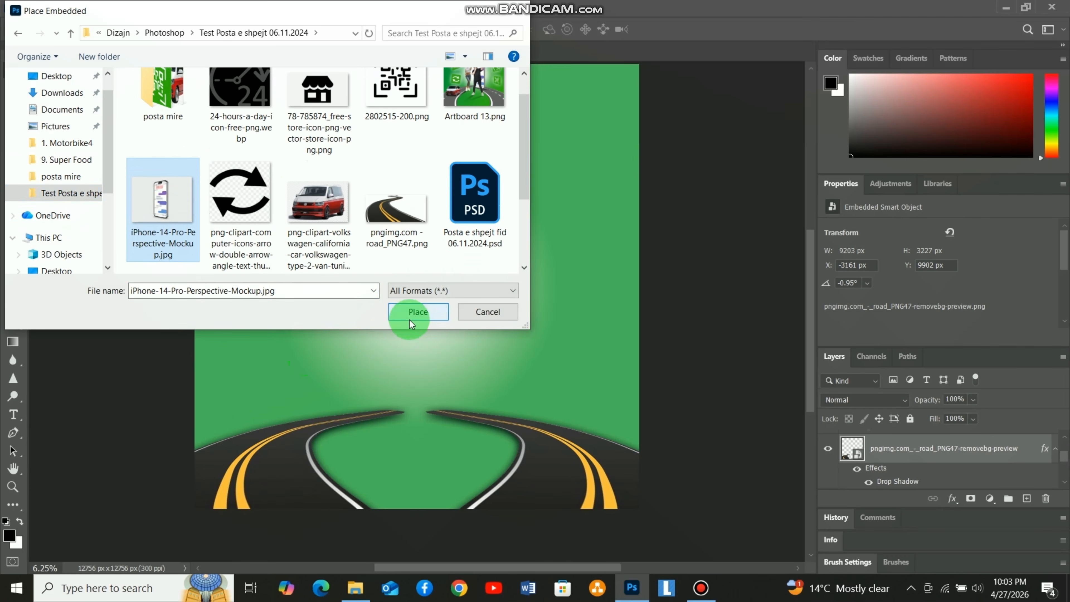
drag(425, 339, 465, 370)
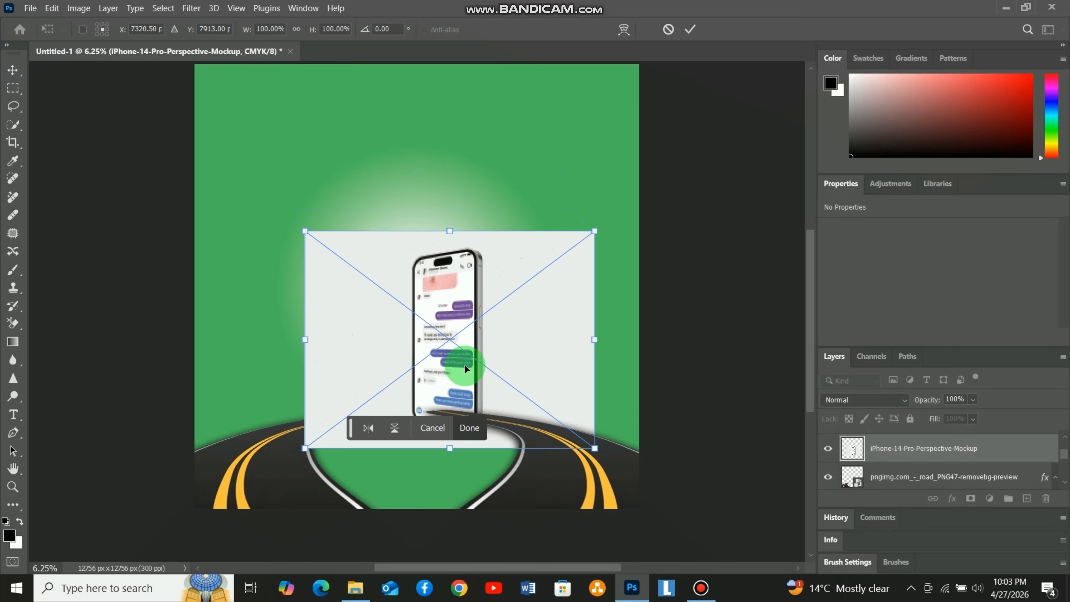
- Bring the phone mockup layer above both road layers, nudge it into place and mask out its background
scroll(896, 460, down, 1)
scroll(896, 459, up, 1)
drag(895, 456, 862, 435)
drag(459, 372, 466, 372)
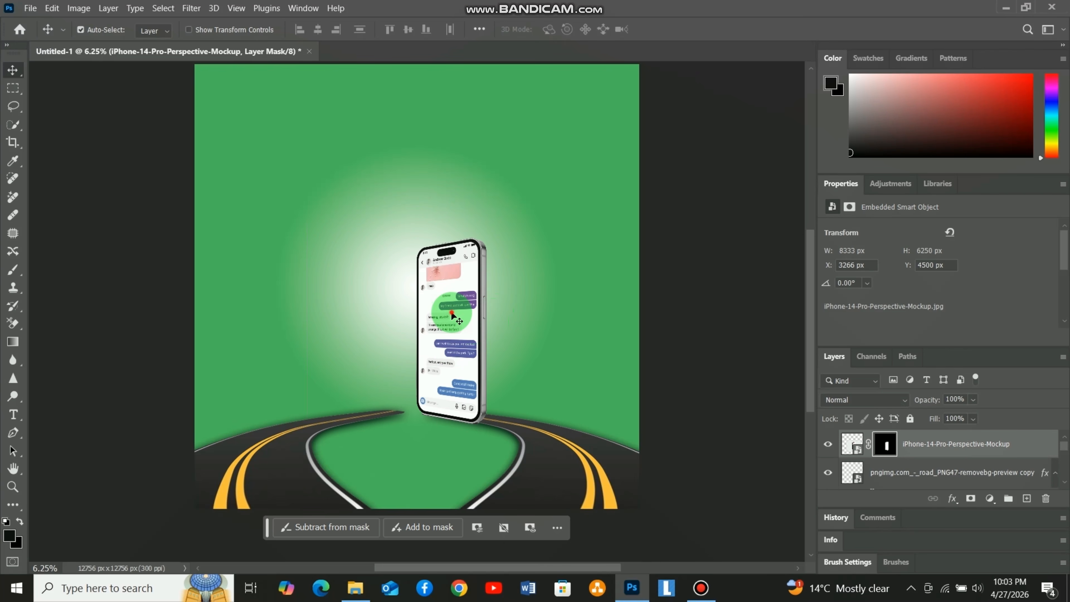
drag(455, 312, 442, 315)
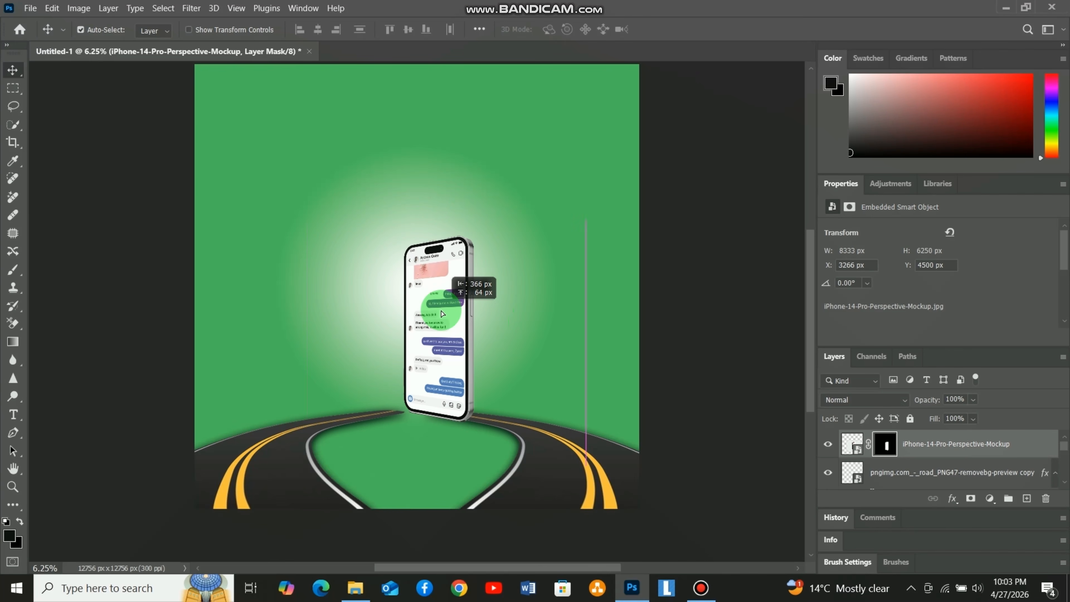
click(12, 269)
click(102, 31)
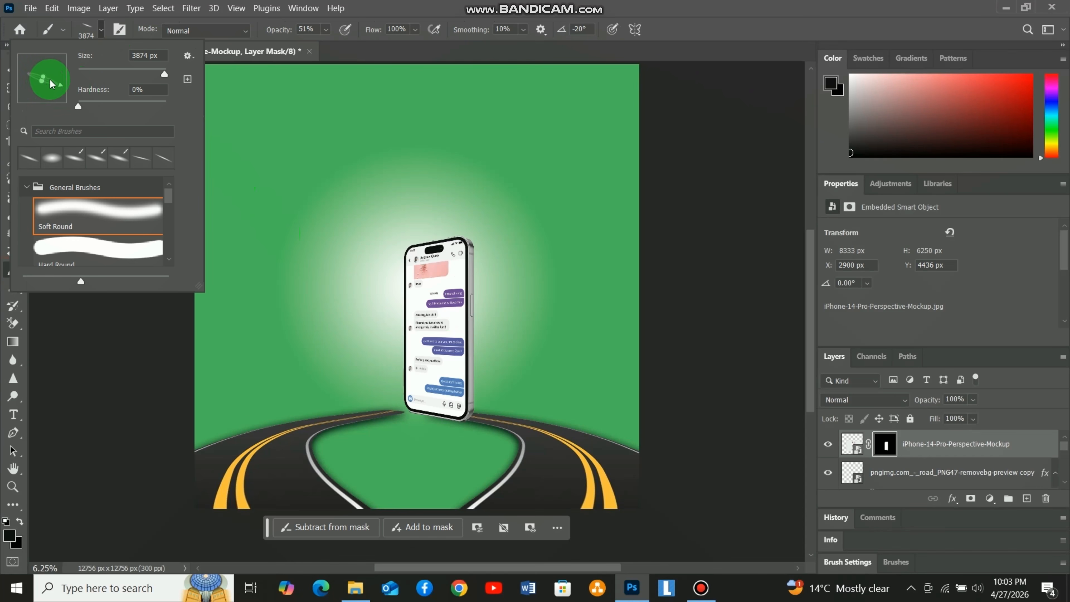
click(375, 30)
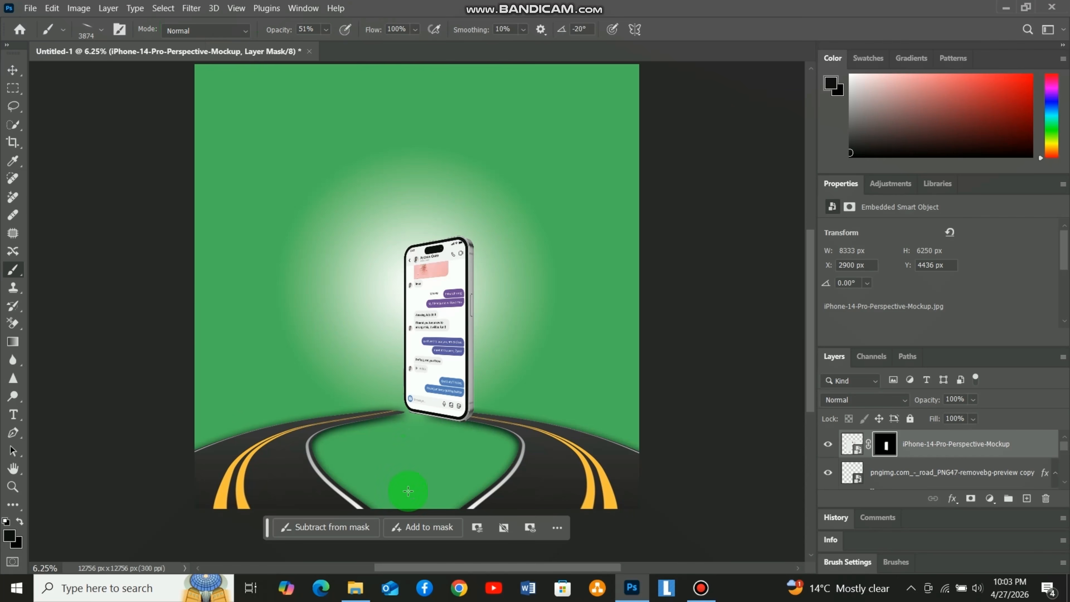
alt+right_click(392, 447)
click(436, 427)
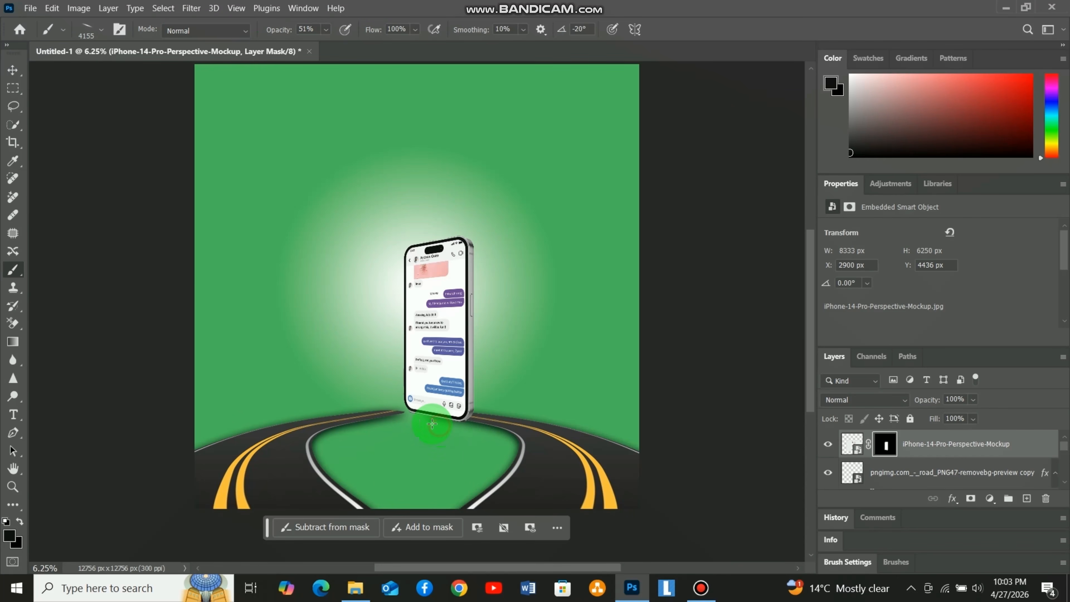
key(ctrl+z)
key(ctrl+z)
key(ctrl+z)
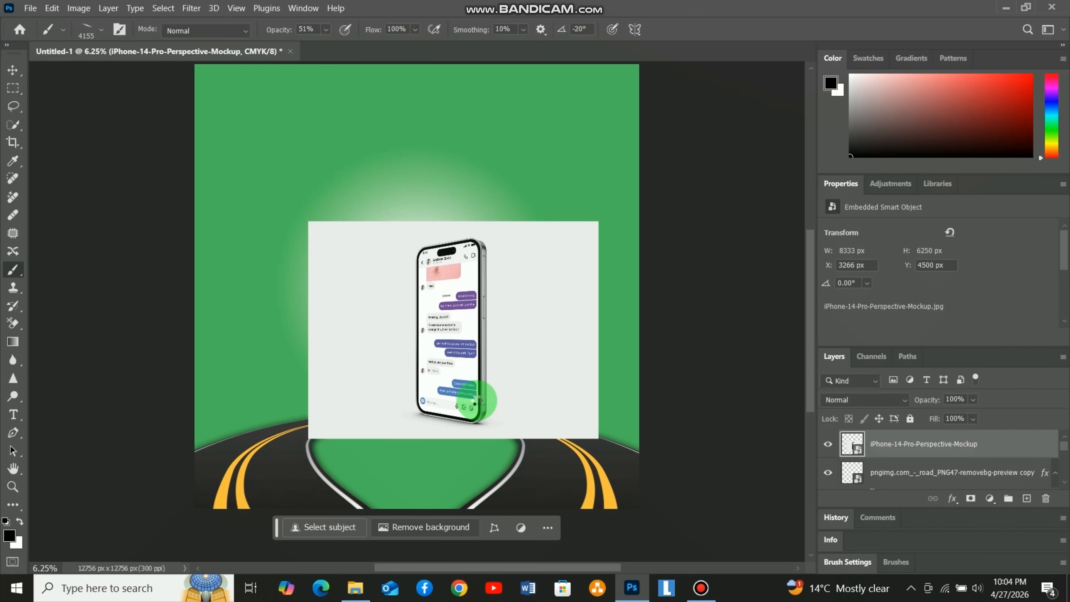
key(ctrl+shift+z)
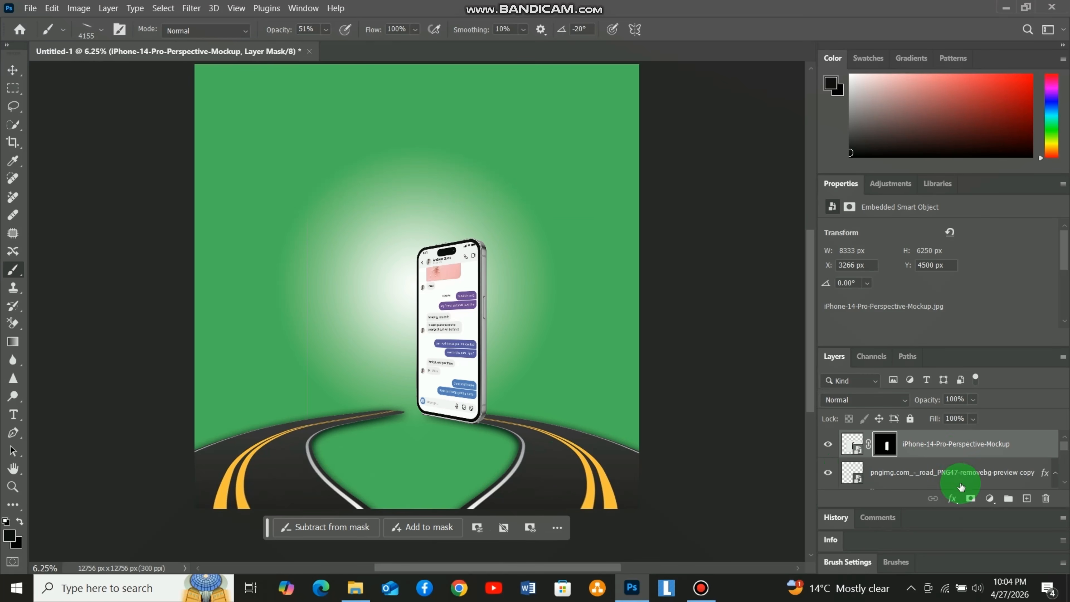
- Add a new layer and paint a soft black shadow under the phone with a brush of about 4386 px at 51% opacity
click(1027, 498)
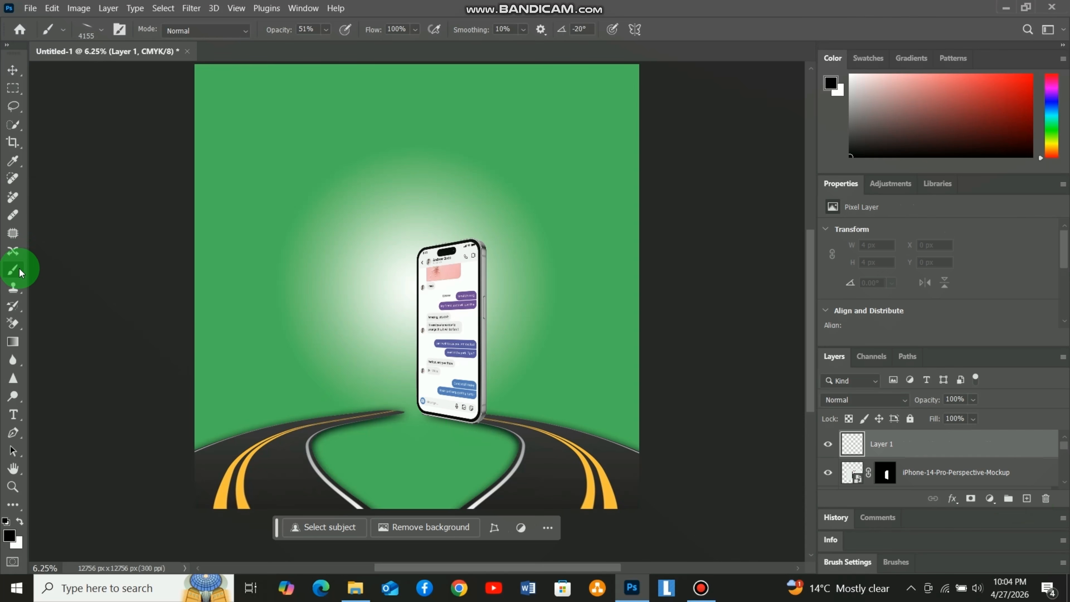
key(bracketright)
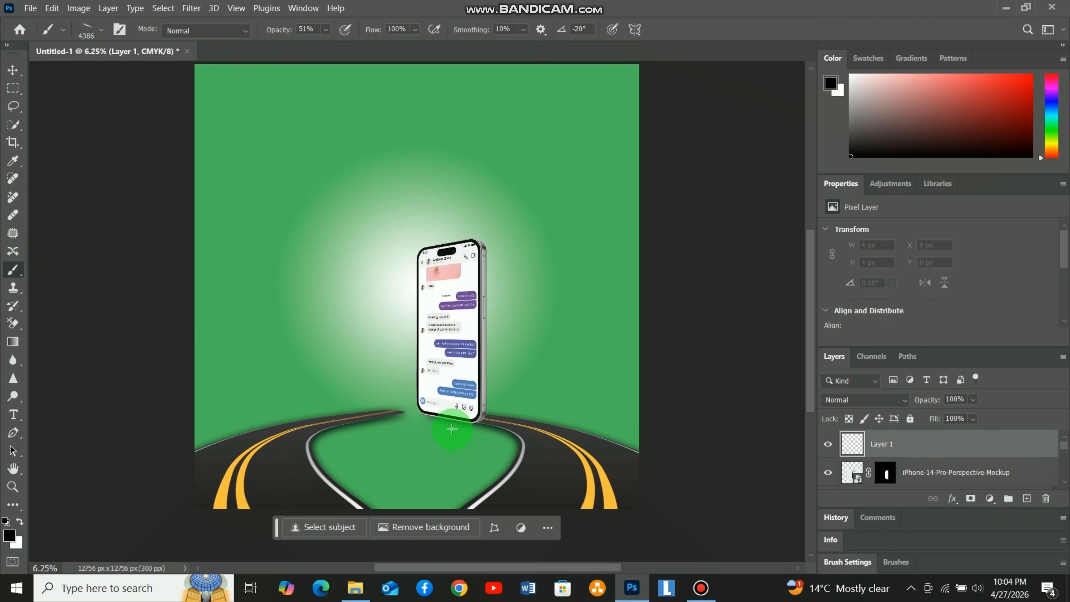
click(446, 425)
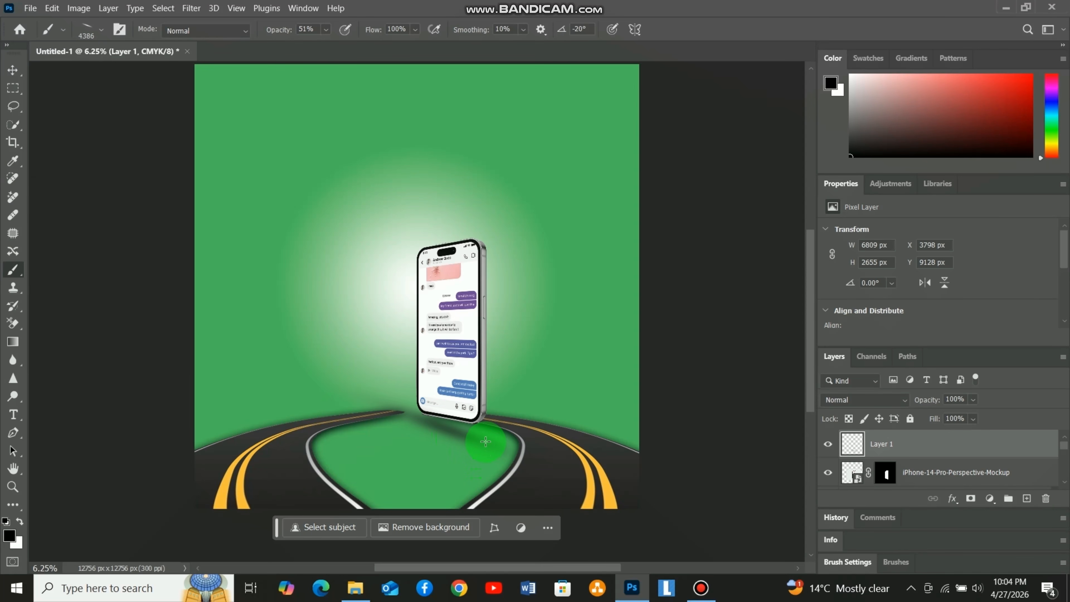
- Adjust the positions of the phone and its painted shadow so the shadow sits directly under the phone's base
key(v)
drag(466, 323, 466, 328)
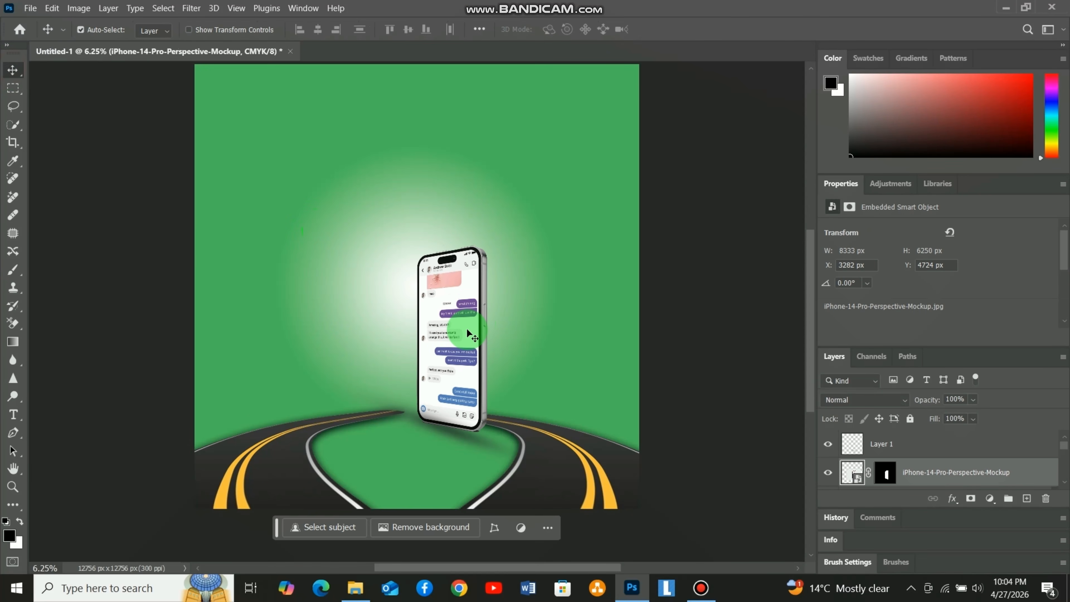
drag(478, 439, 481, 434)
drag(468, 394, 468, 387)
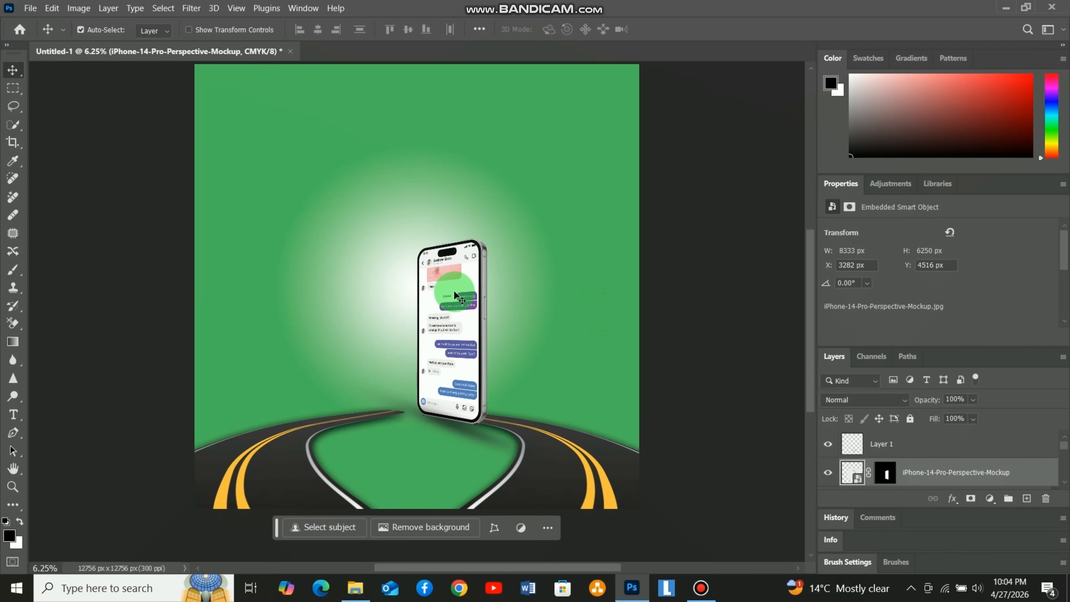
- Place T6-Multivan.png from the posta mire folder as an embedded image
click(35, 10)
click(102, 268)
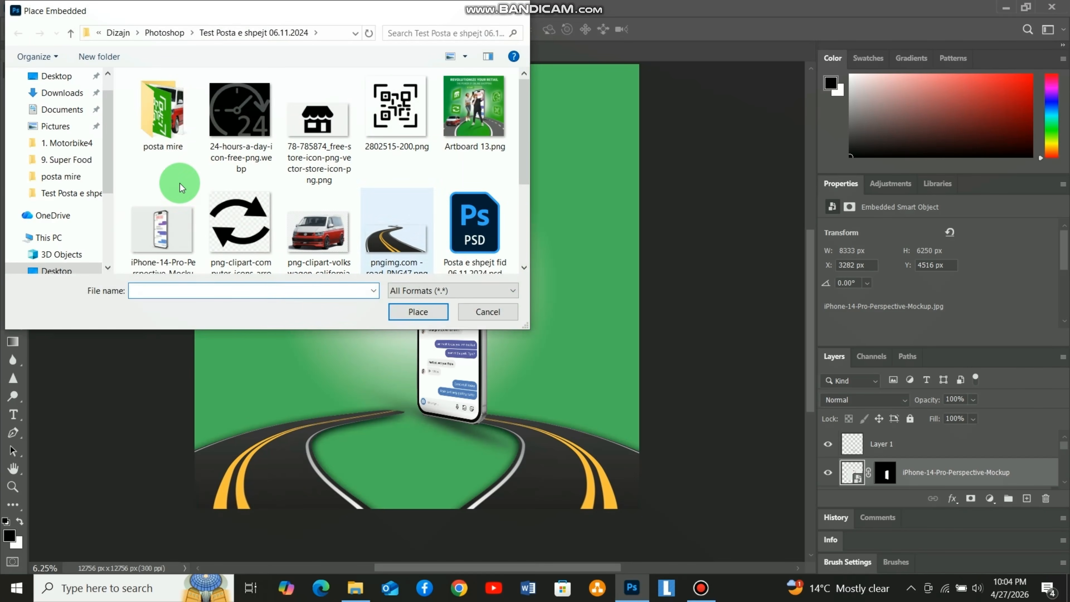
double_click(163, 123)
click(236, 135)
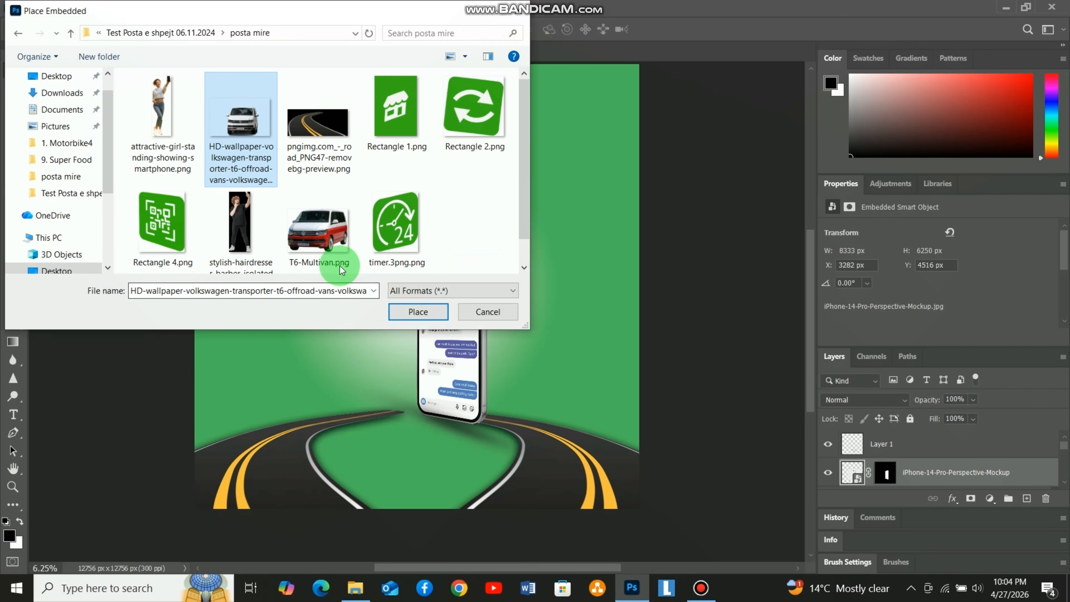
click(331, 240)
click(413, 323)
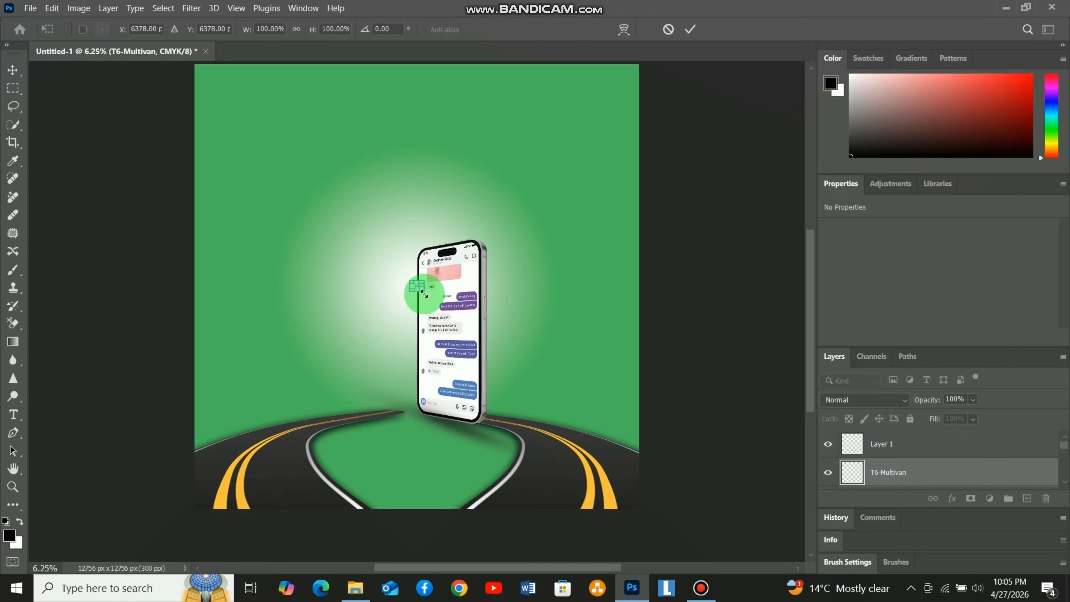
- Enlarge the van to about 1585 by 1688 px, position it on the left road and commit the placement
drag(428, 306, 444, 315)
drag(421, 290, 283, 401)
click(470, 323)
click(294, 453)
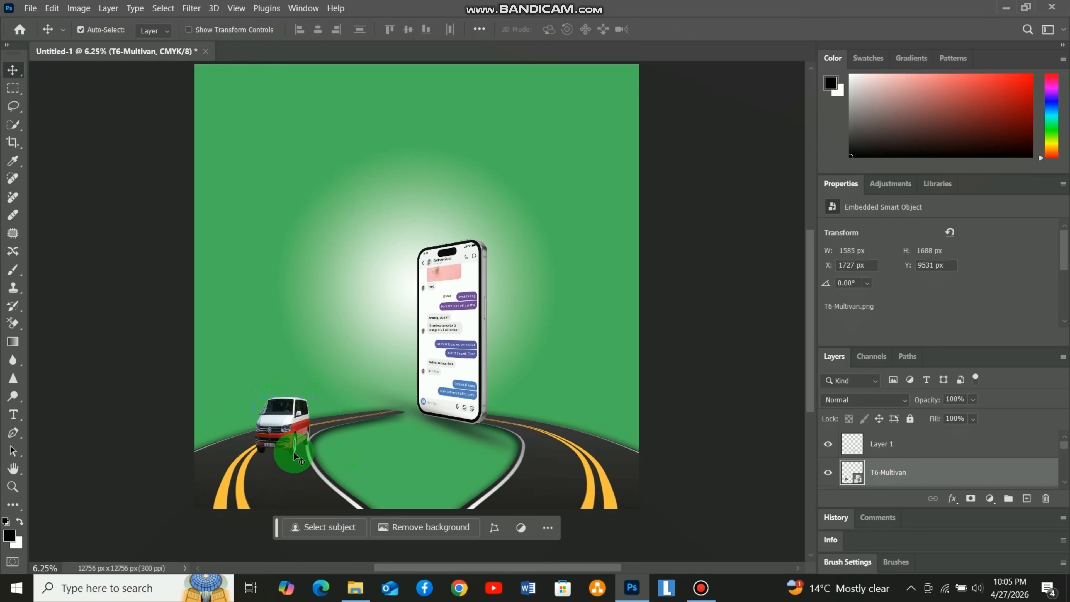
- Widen the van to about 1765 px and move it to about X 1517 px, Y 9922 px on the left road
key(ctrl+plus)
scroll(313, 439, down, 3)
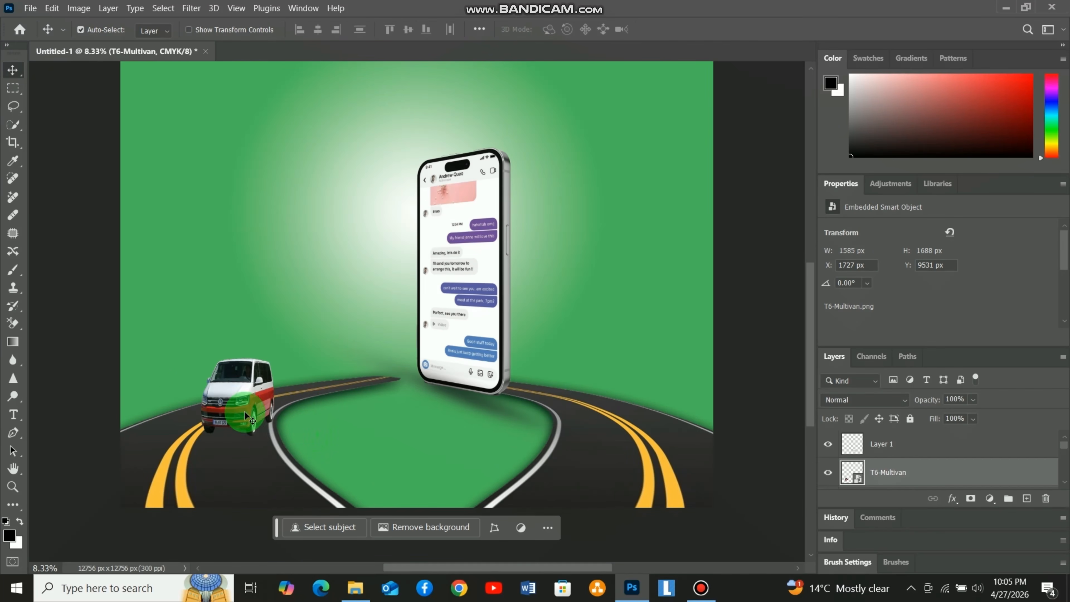
click(239, 406)
drag(241, 408, 241, 412)
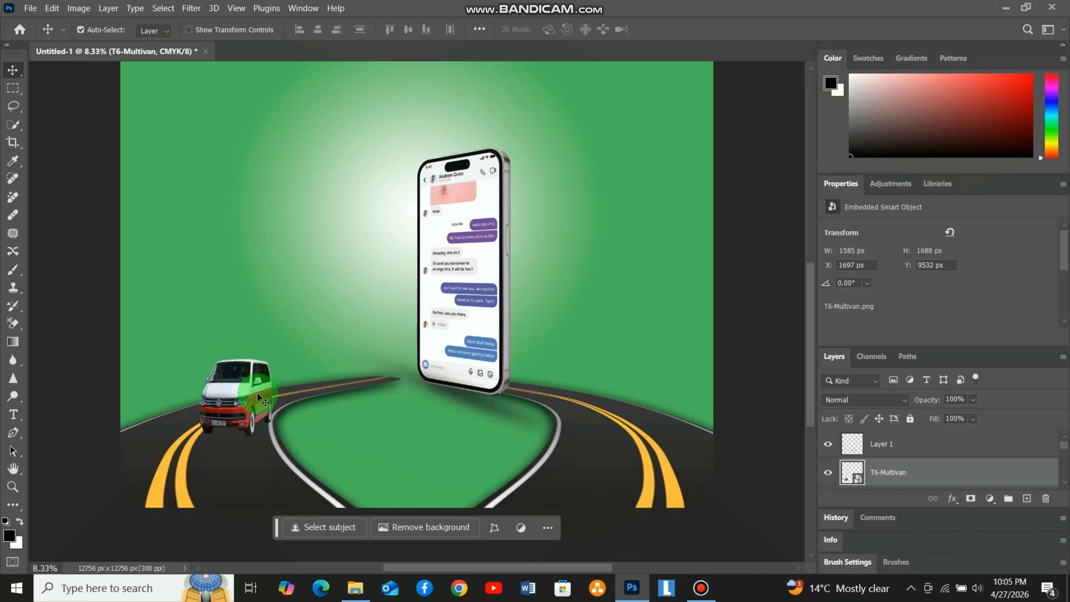
key(ctrl+t)
drag(199, 397, 198, 397)
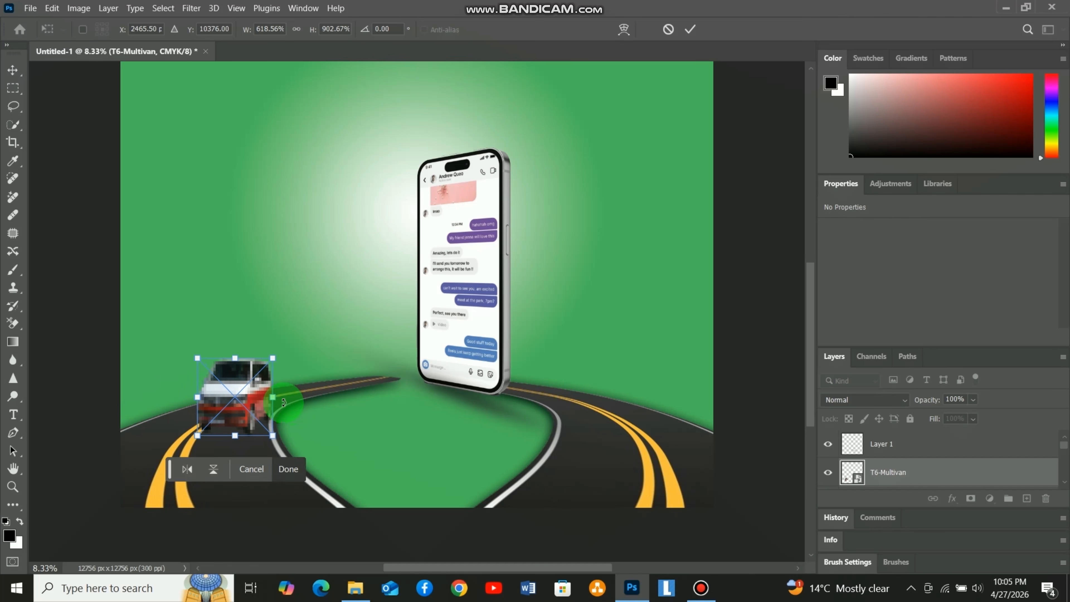
mouse_move(273, 398)
mouse_down()
mouse_move(283, 397)
mouse_move(266, 394)
mouse_up()
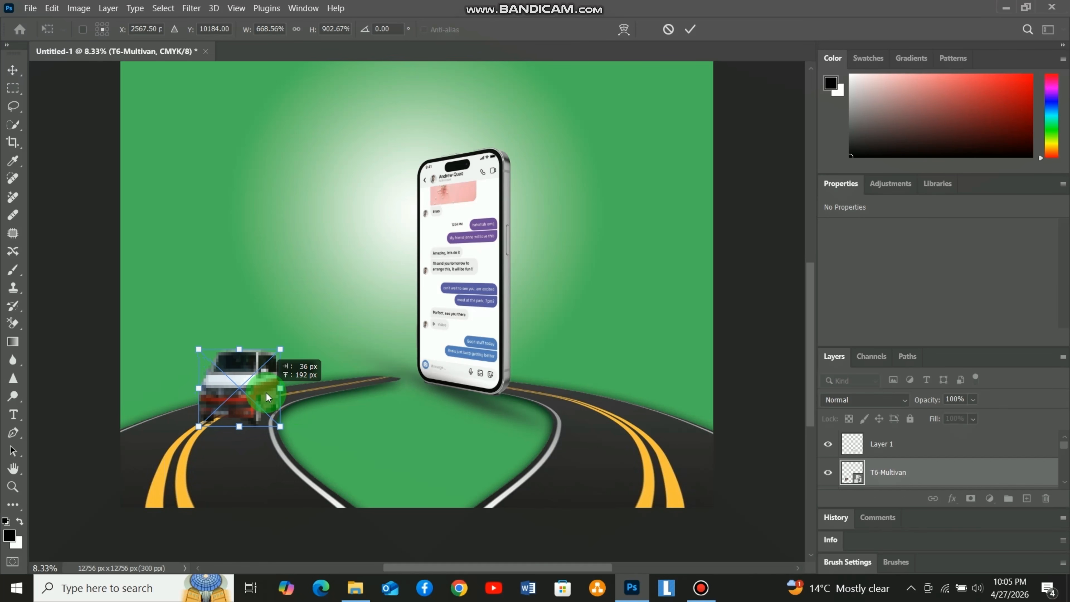
click(289, 470)
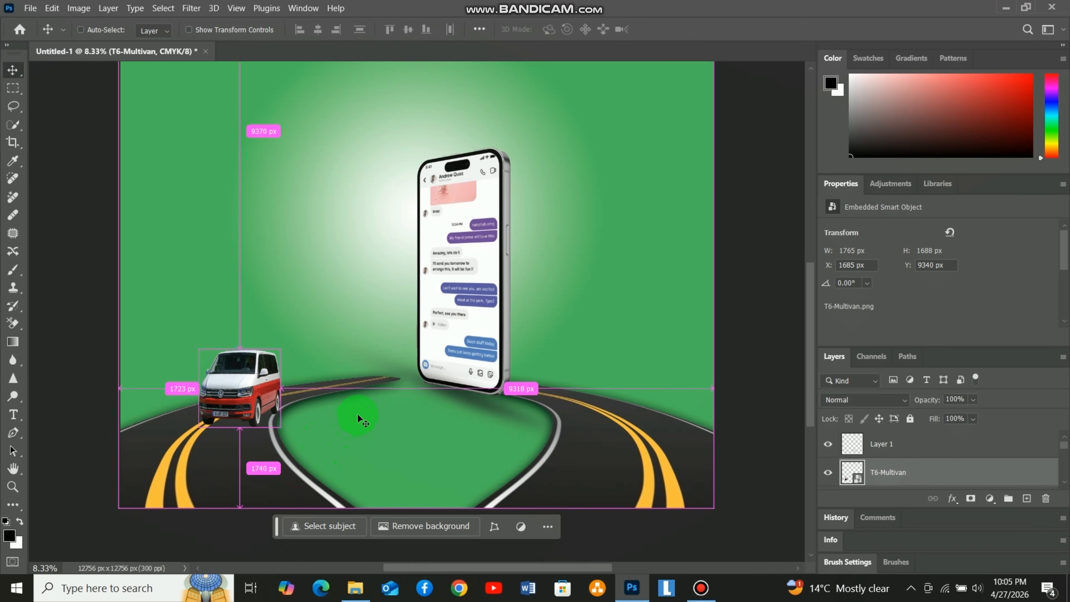
key(ctrl+minus)
drag(298, 384, 290, 398)
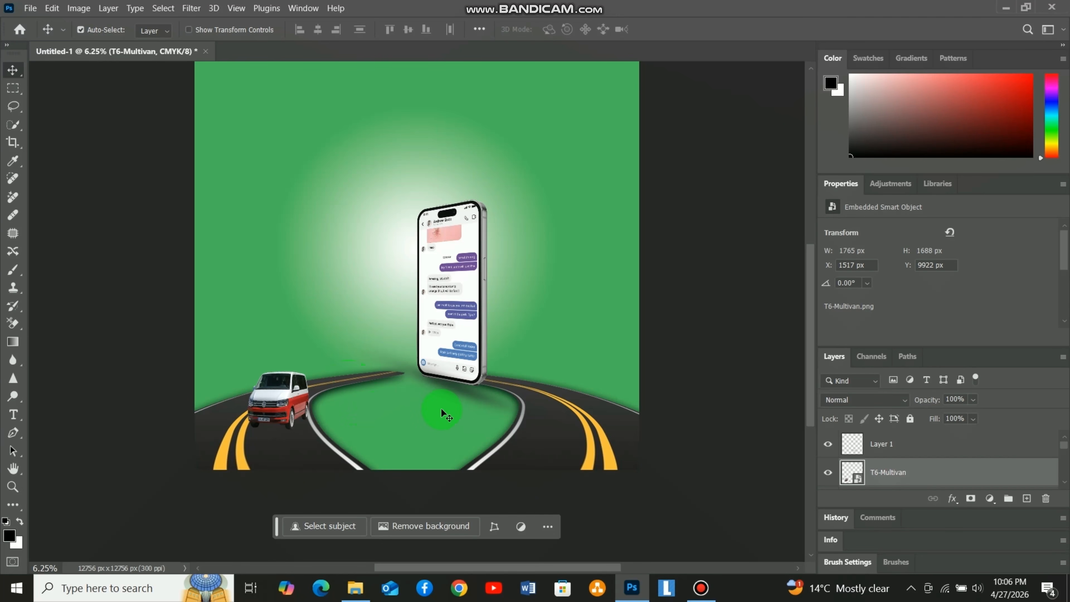
- Place attractive-girl-standing-showing-smartphone.png from the posta mire folder as an embedded image
click(31, 8)
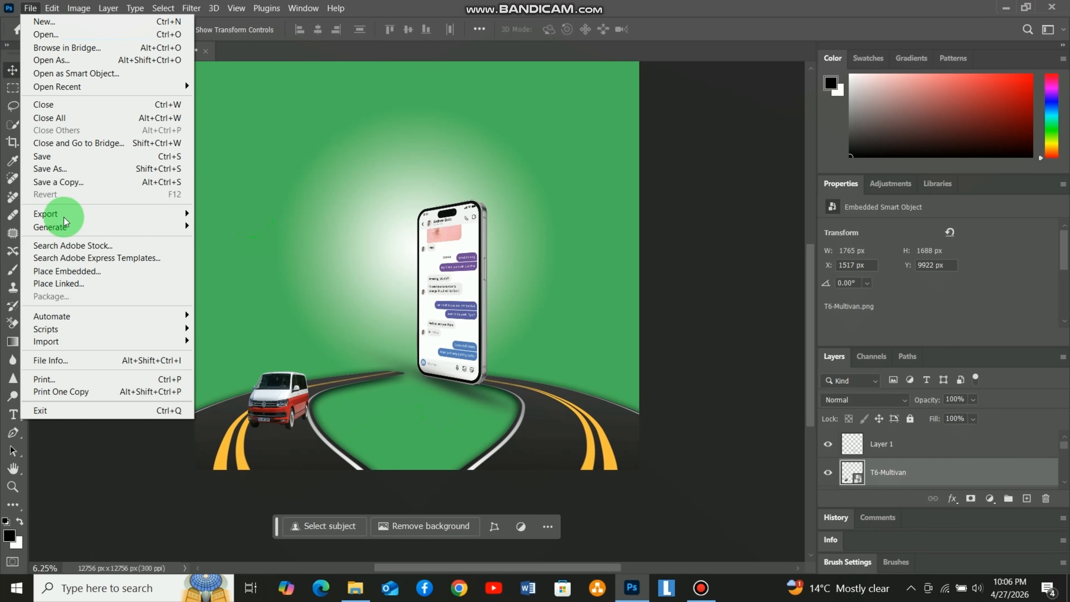
click(70, 273)
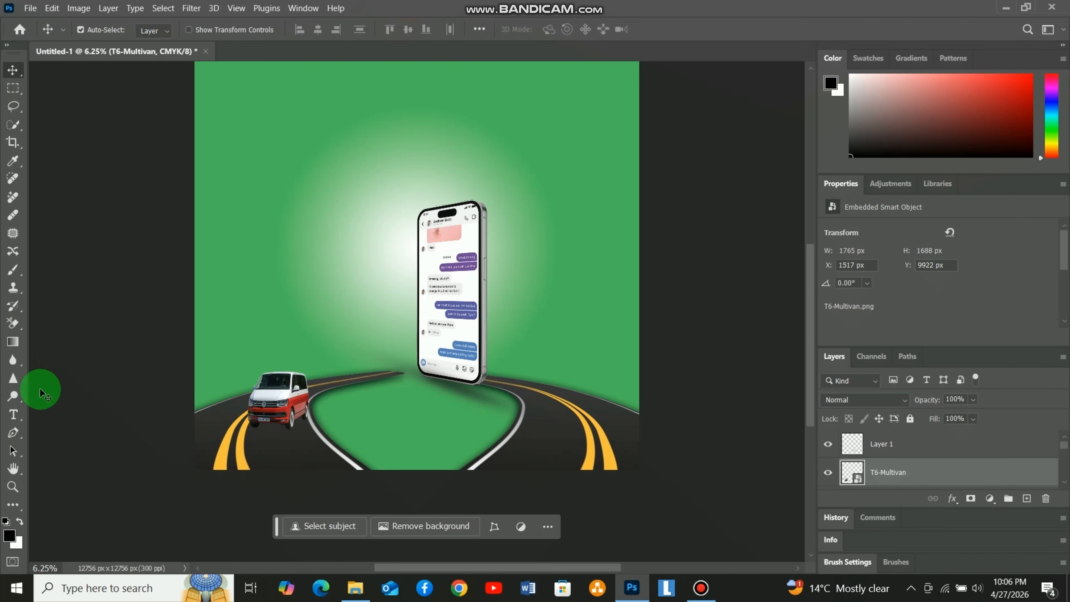
click(30, 8)
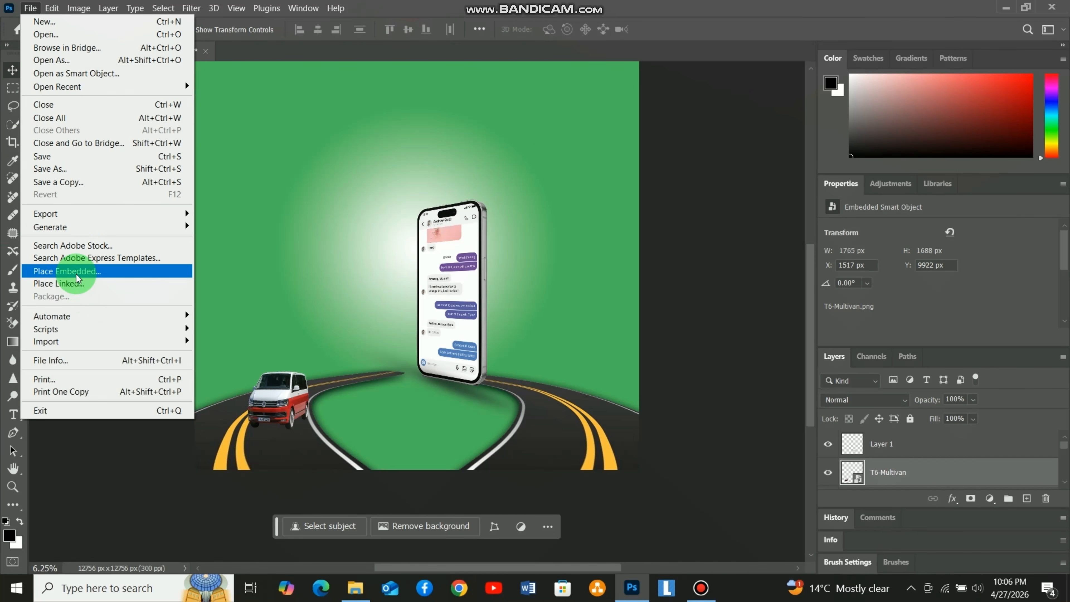
click(74, 273)
click(169, 134)
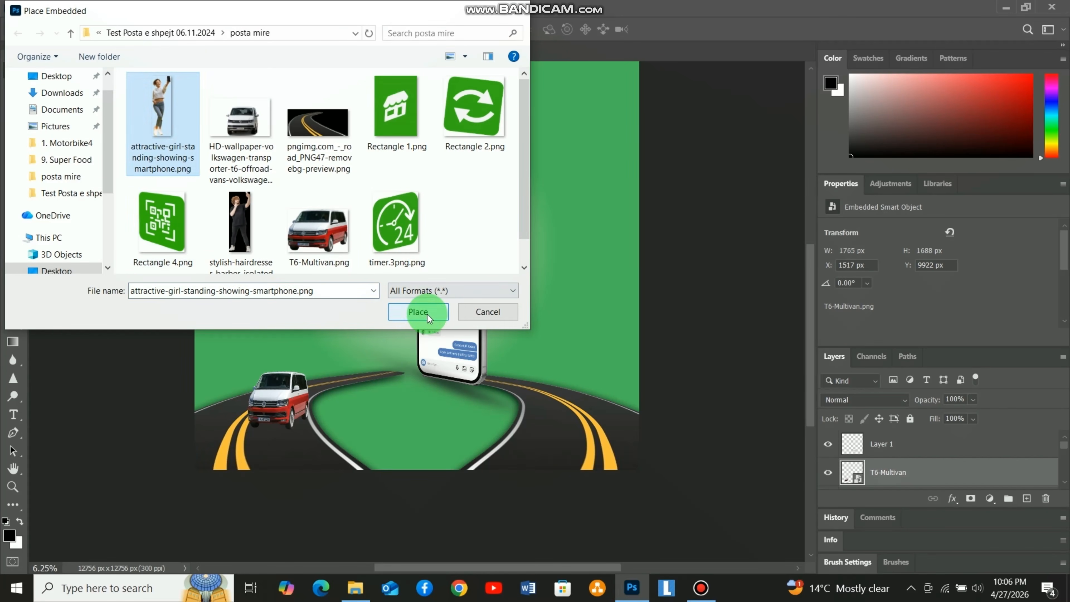
click(418, 312)
- Position the woman just left of the phone, size her to about 1935 by 5804 px and commit the placement
mouse_move(420, 275)
mouse_down()
mouse_move(471, 369)
mouse_move(405, 278)
mouse_up()
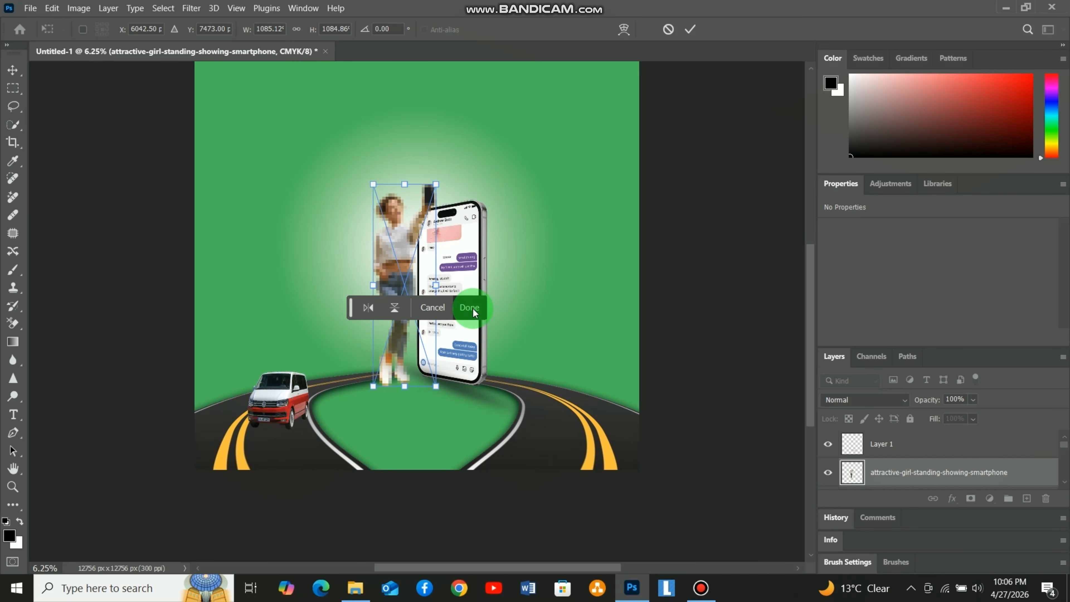
drag(373, 286, 371, 284)
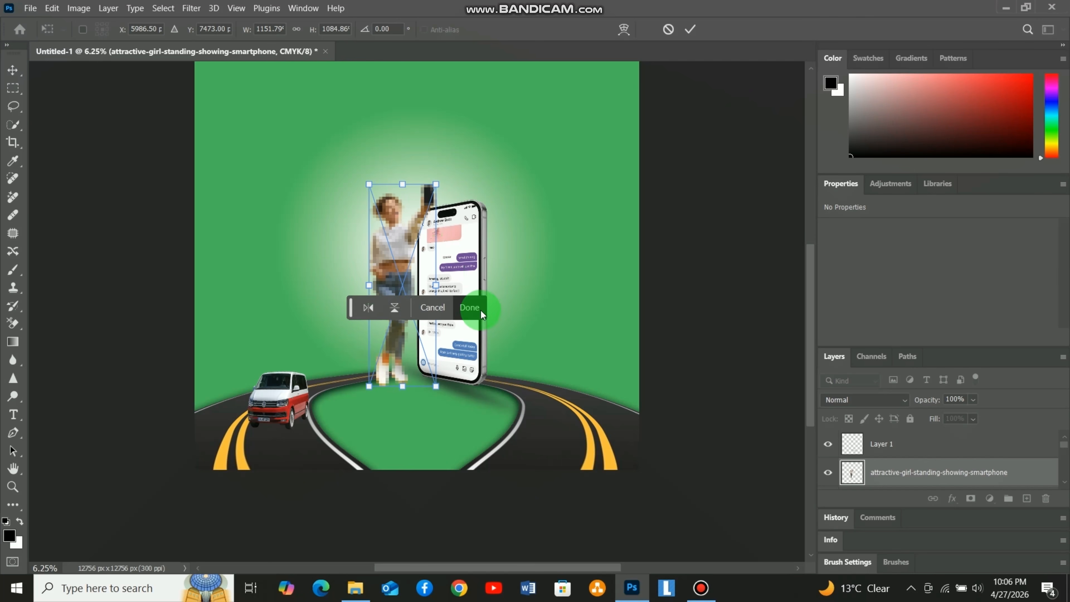
click(480, 311)
- Stretch the phone mockup upward to about 119.44% height and shift the woman slightly to the left
click(463, 271)
key(ctrl+t)
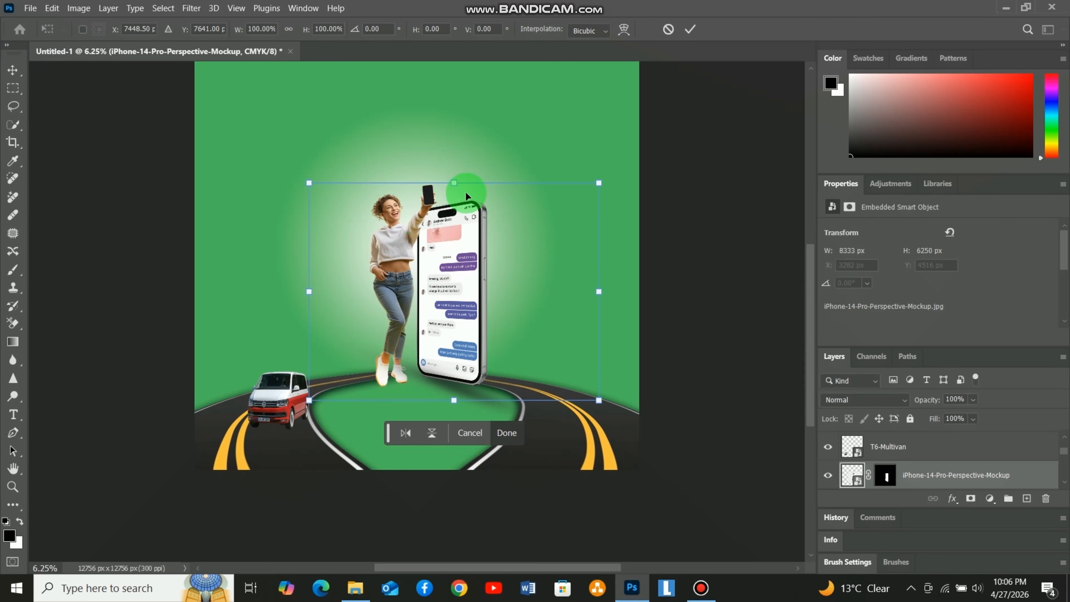
drag(466, 193, 466, 141)
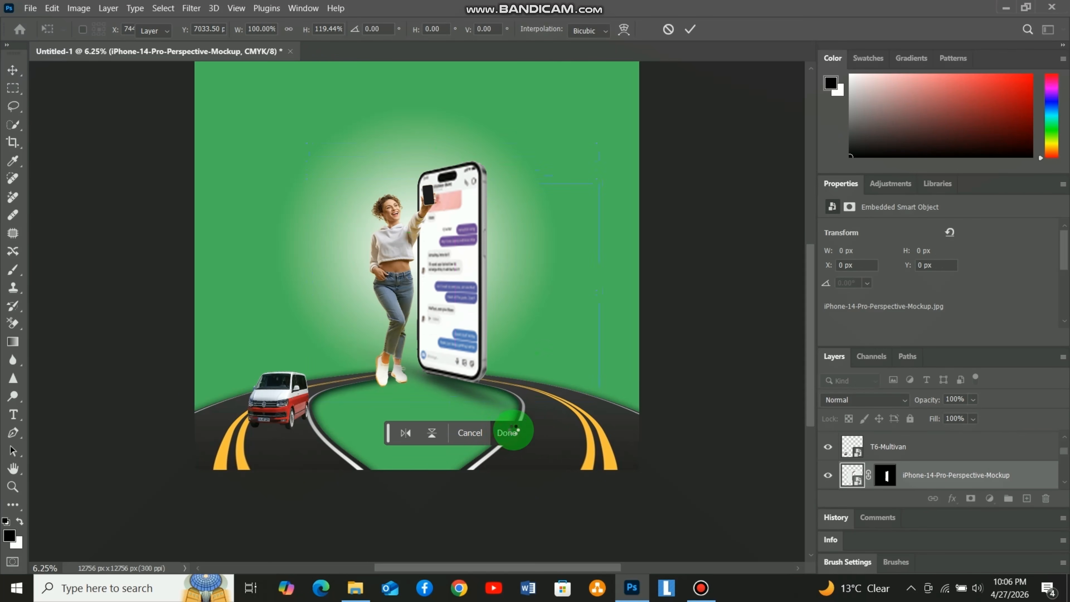
click(517, 430)
drag(399, 266, 400, 264)
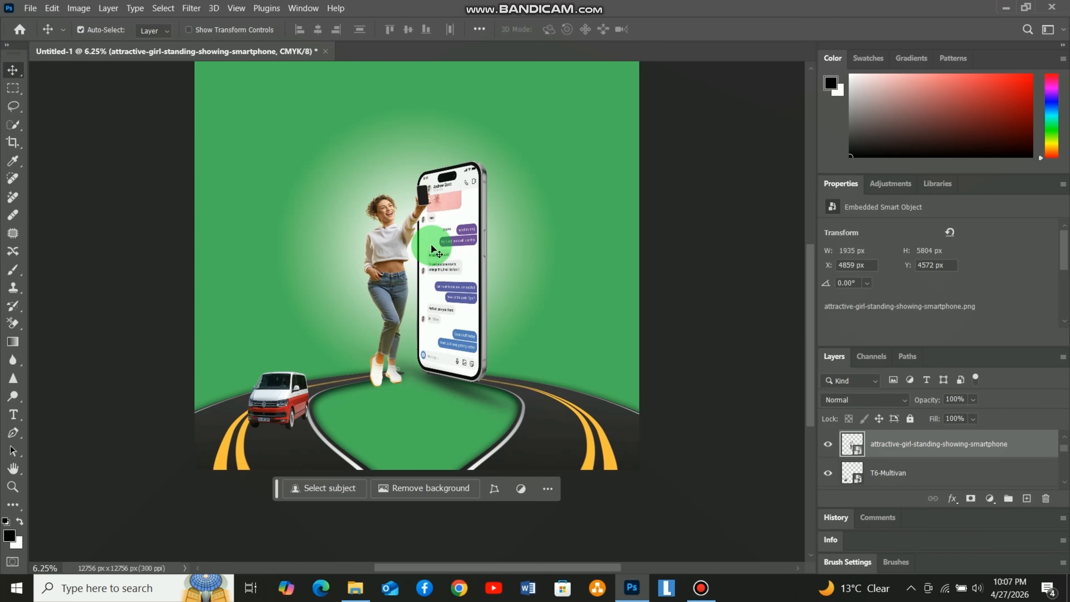
- Duplicate the woman's layer within the same document, keeping the suggested copy name
click(53, 9)
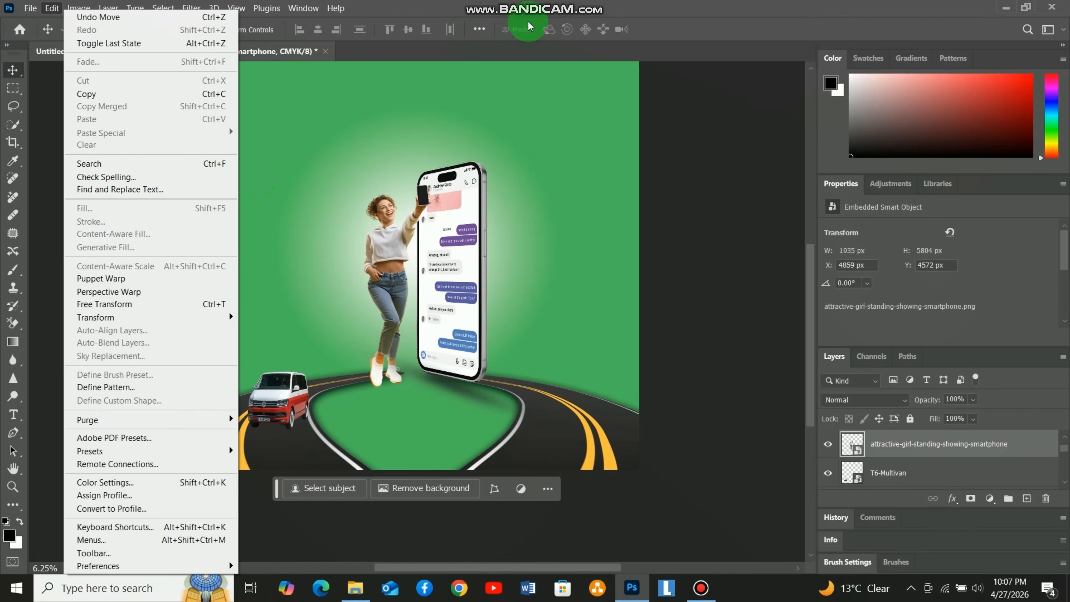
click(398, 254)
right_click(934, 452)
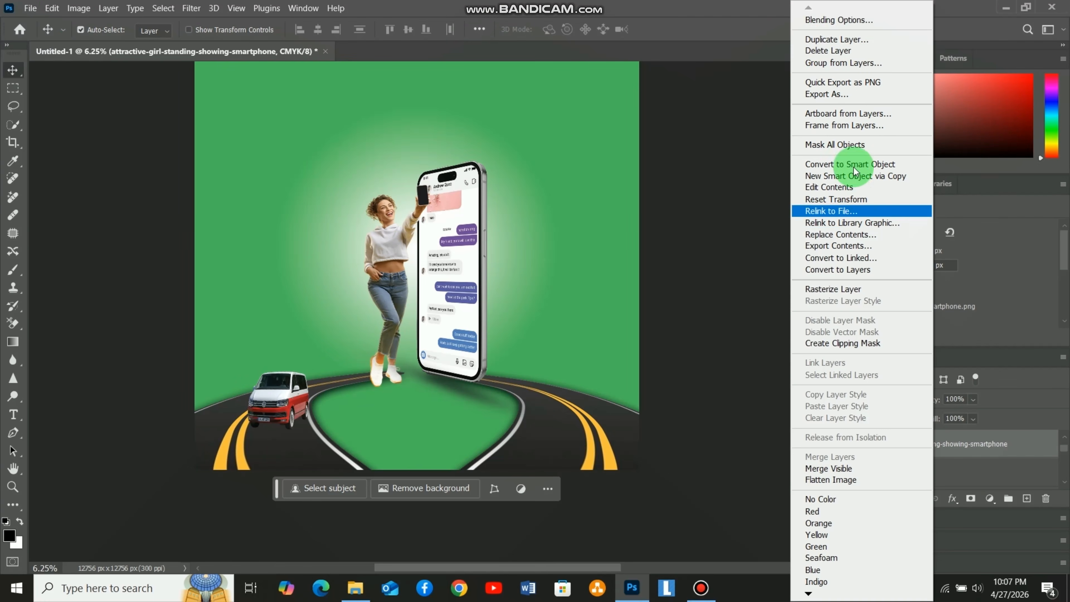
click(836, 35)
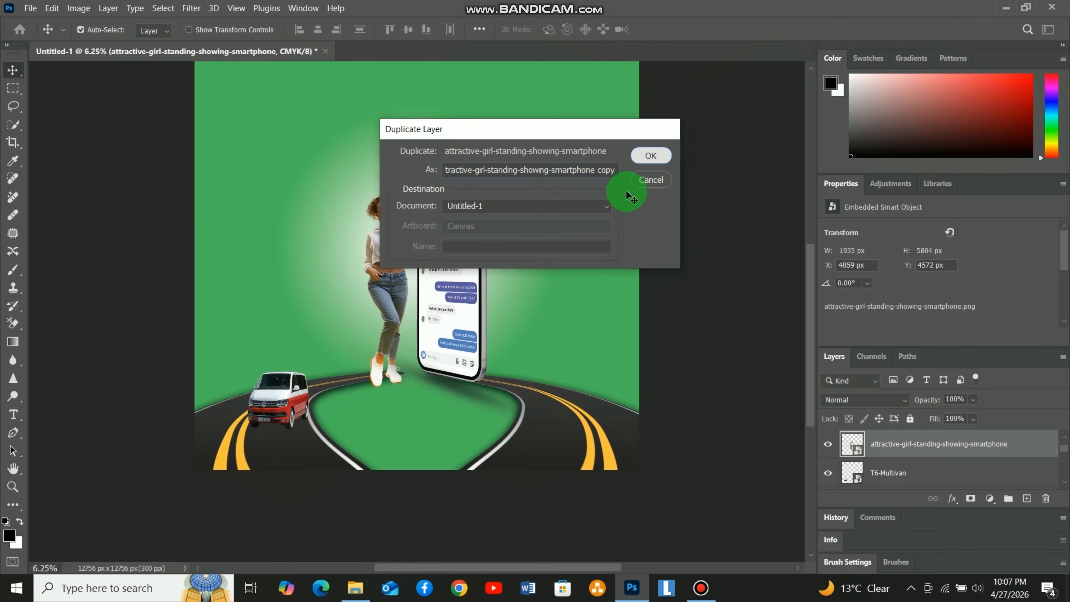
click(652, 156)
- Flip the duplicated woman vertically and move it down toward the feet of the original figure
click(51, 9)
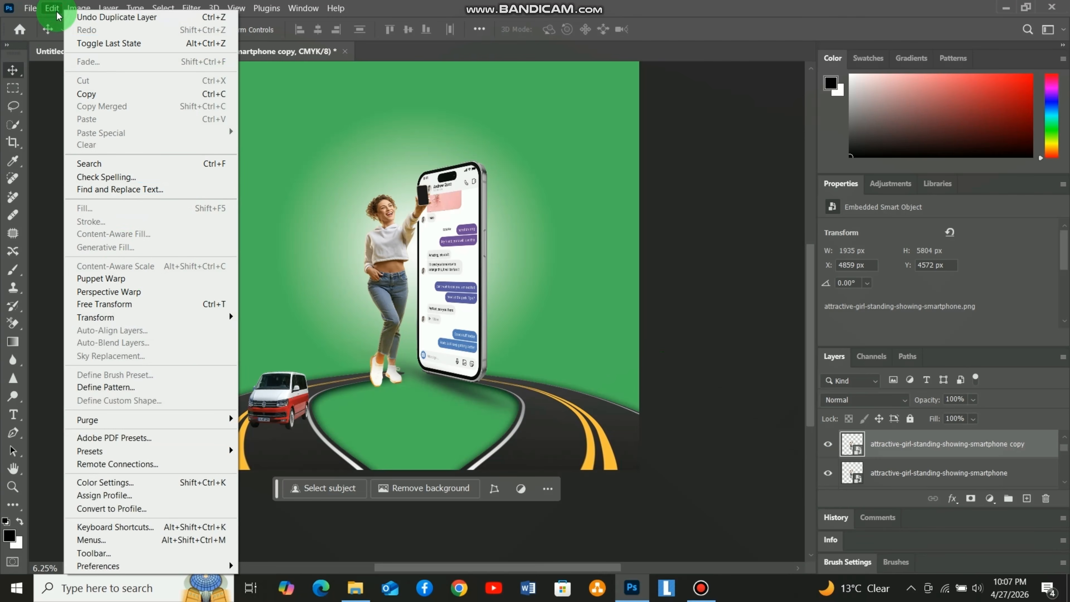
click(306, 252)
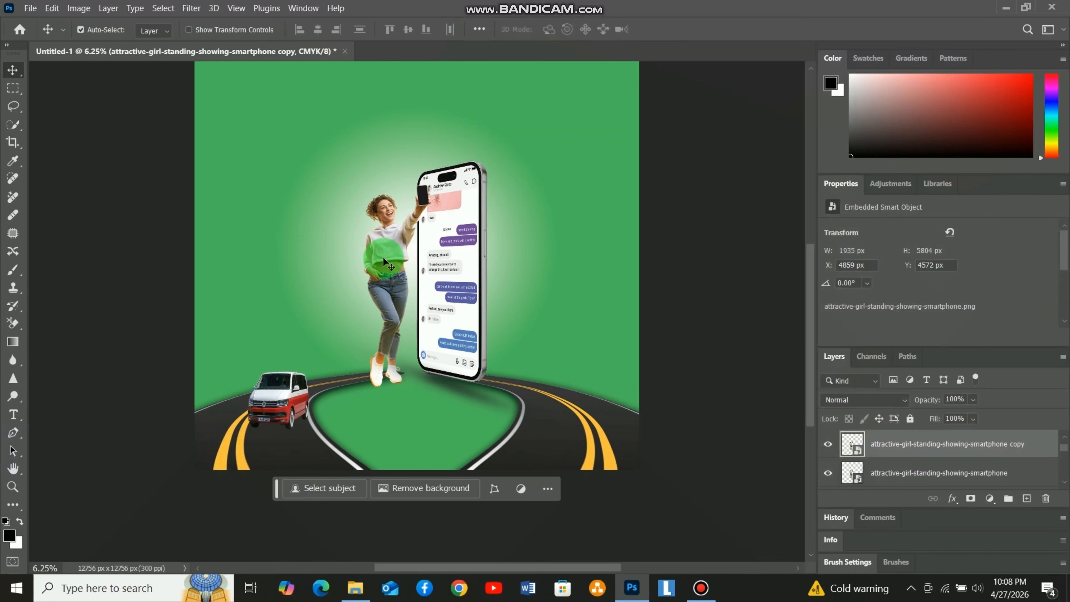
click(51, 8)
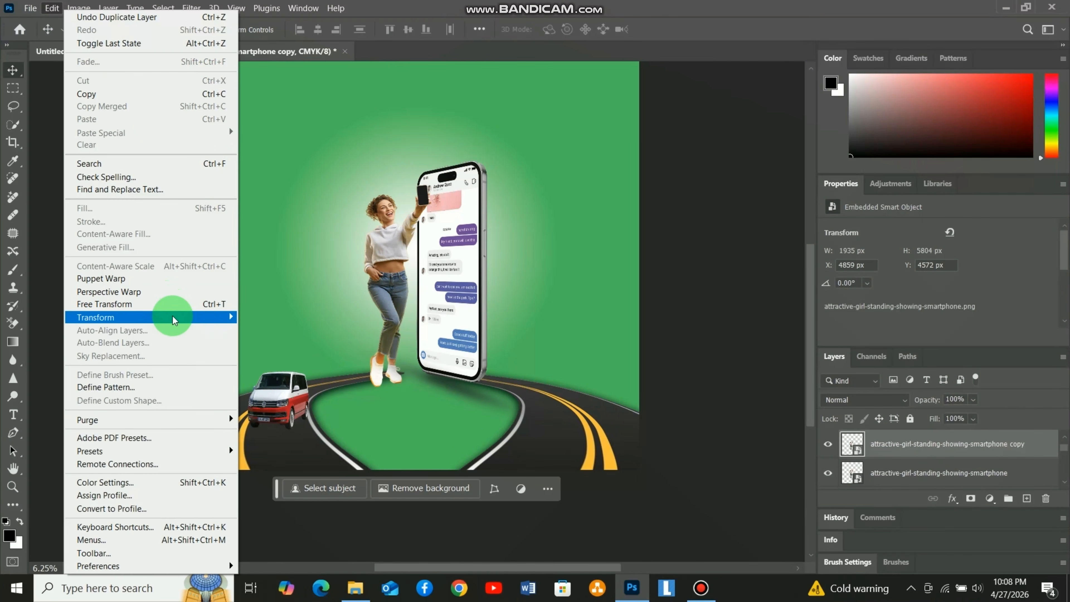
mouse_move(227, 317)
click(305, 572)
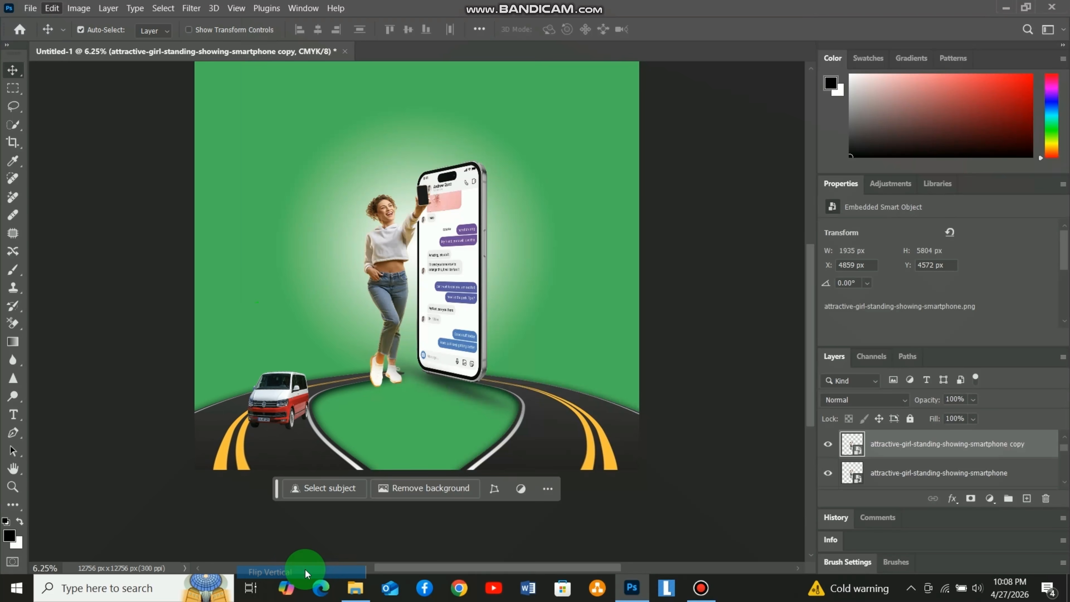
drag(373, 312, 373, 390)
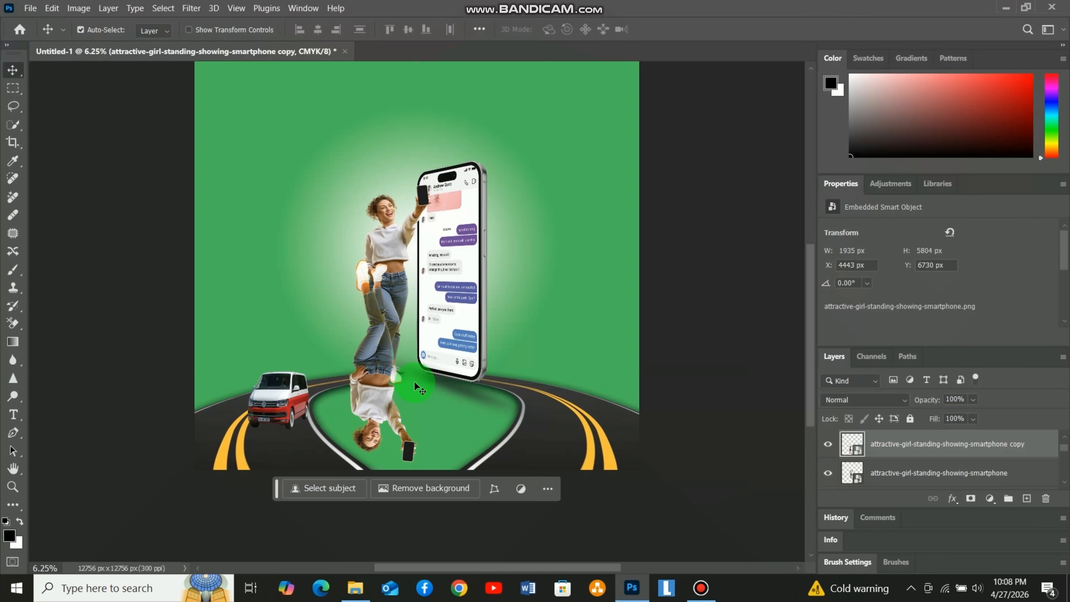
- Flatten the flipped copy to about 484.62% height, rotate it to about 31.95° and align its feet with the woman's shoes
key(ctrl+t)
drag(364, 439, 346, 460)
drag(364, 283, 404, 333)
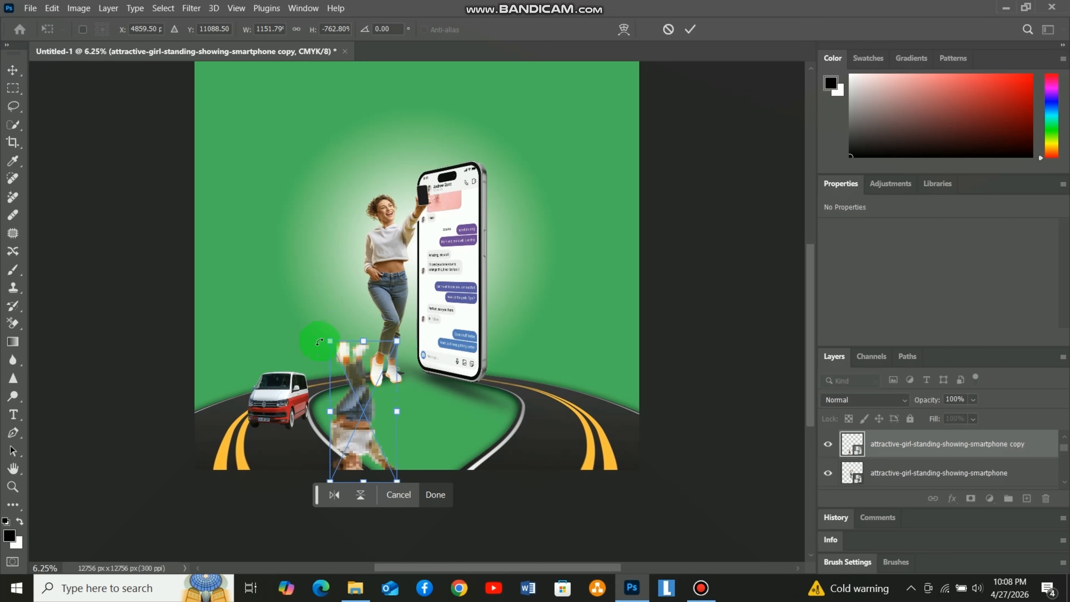
drag(323, 342, 352, 338)
drag(374, 380, 363, 430)
drag(349, 515, 347, 430)
drag(420, 391, 429, 409)
drag(364, 439, 368, 435)
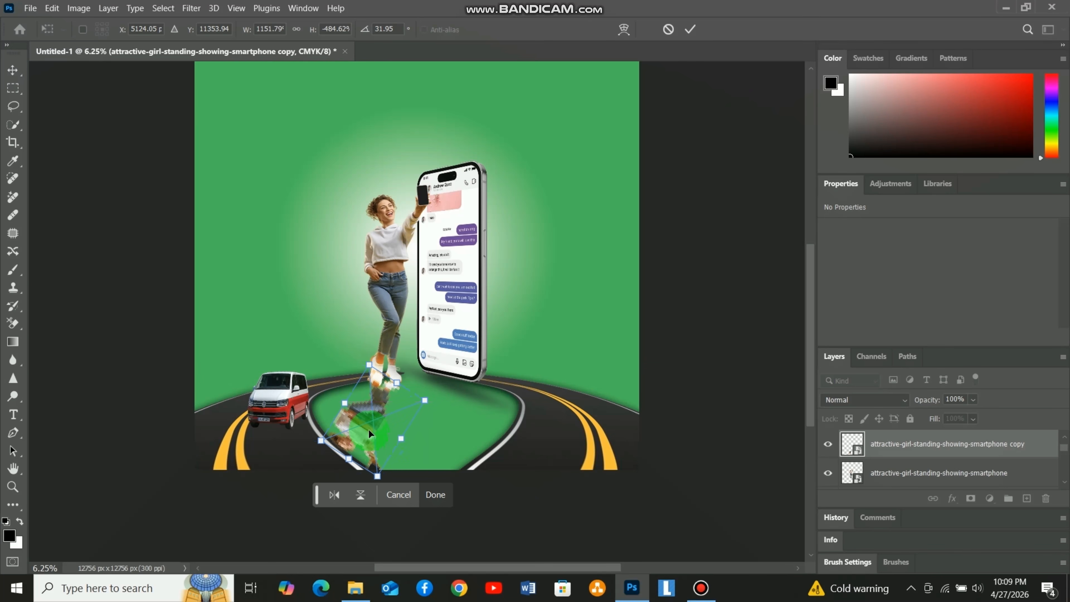
click(444, 499)
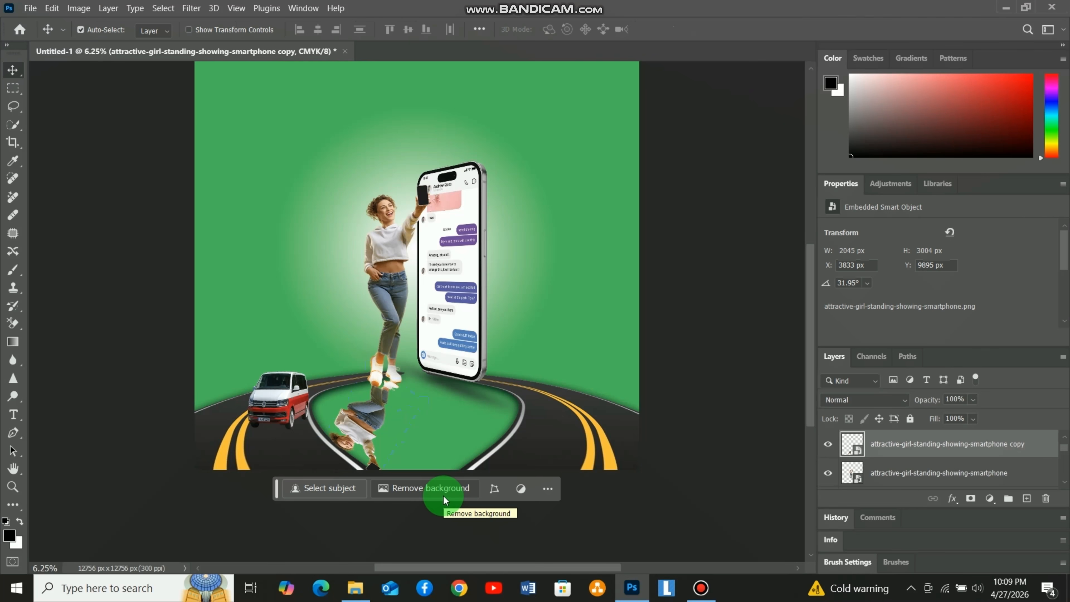
- Turn the flipped copy into a shadow using Levels with the white output level at 38 and a layer opacity of 50%
click(79, 8)
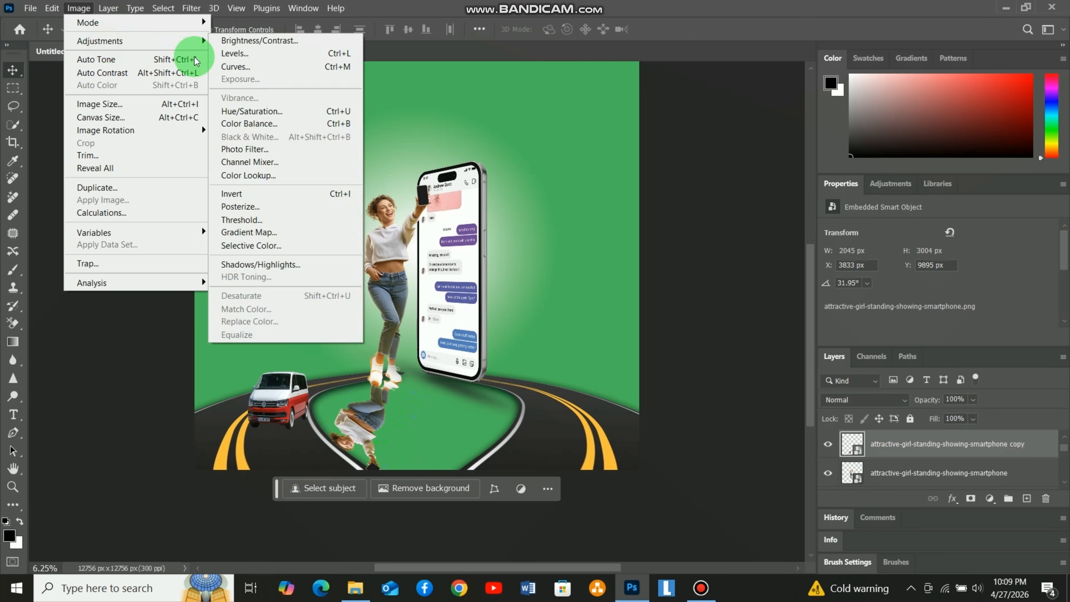
click(236, 53)
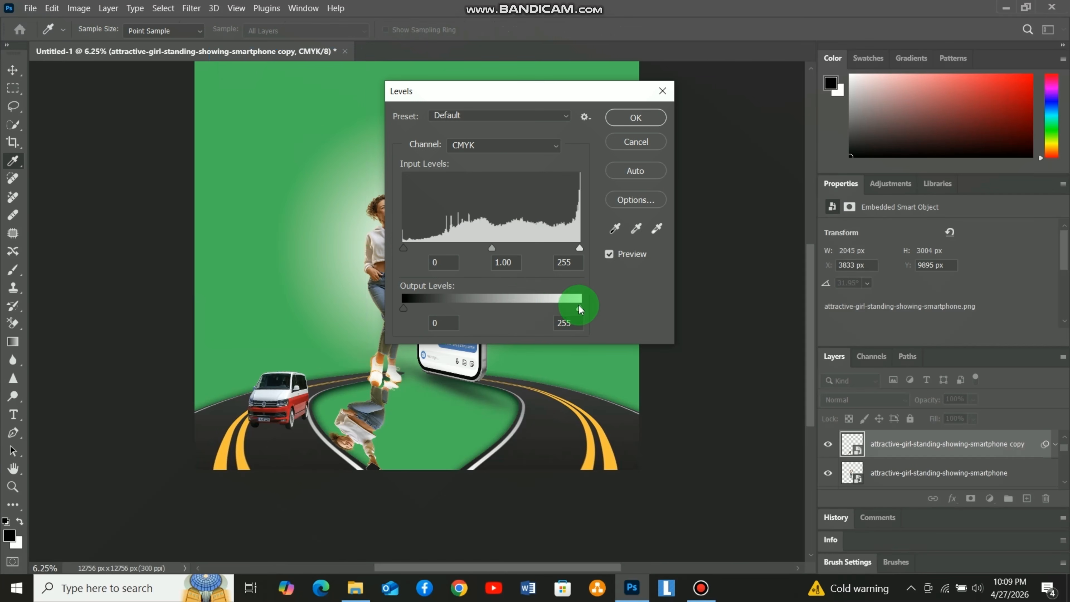
drag(580, 309, 429, 309)
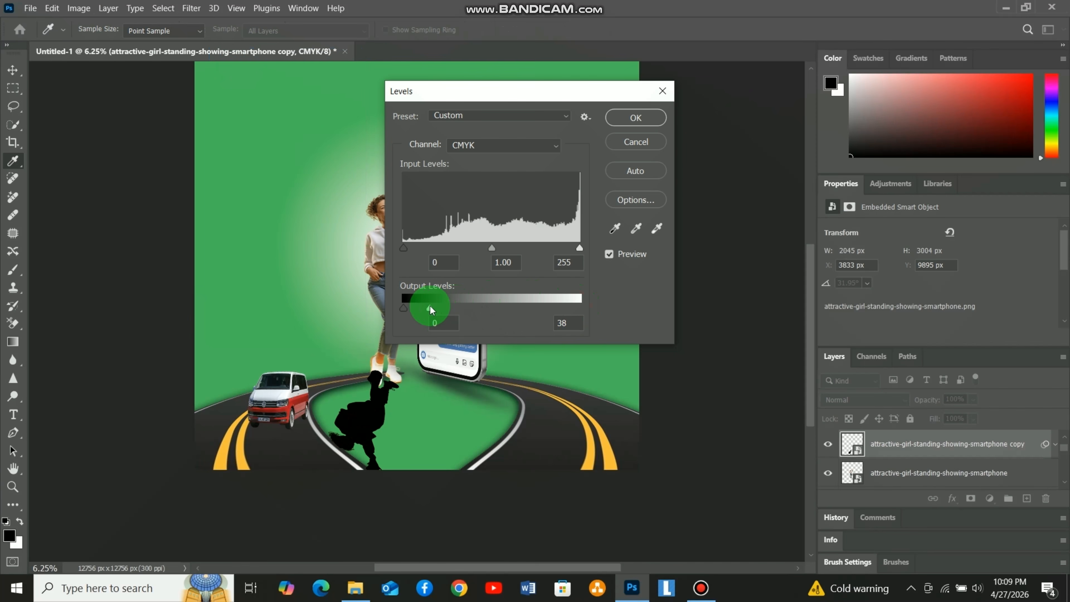
click(636, 119)
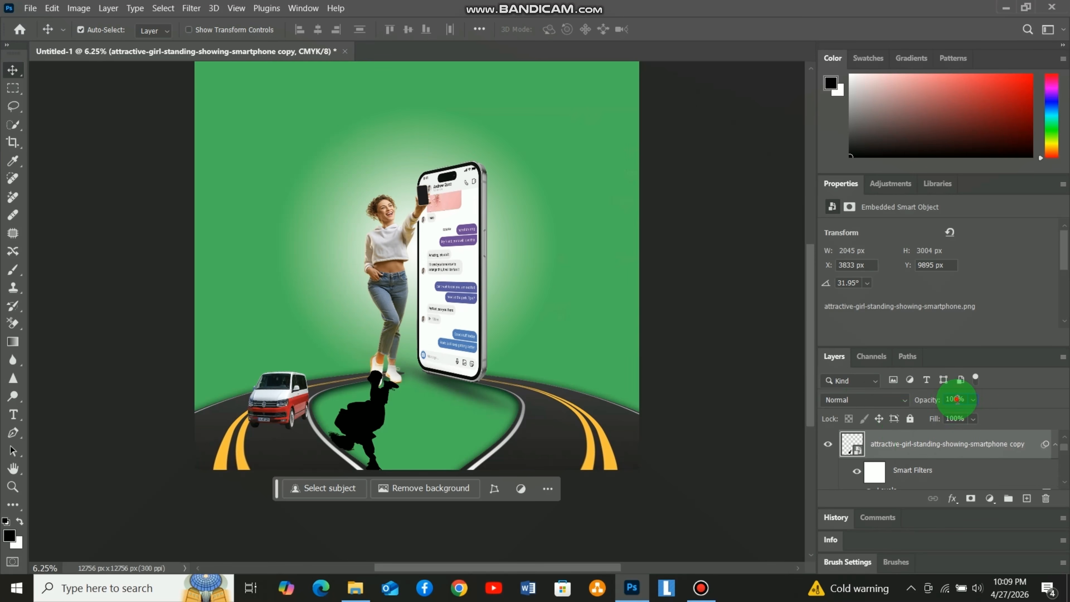
text(1)
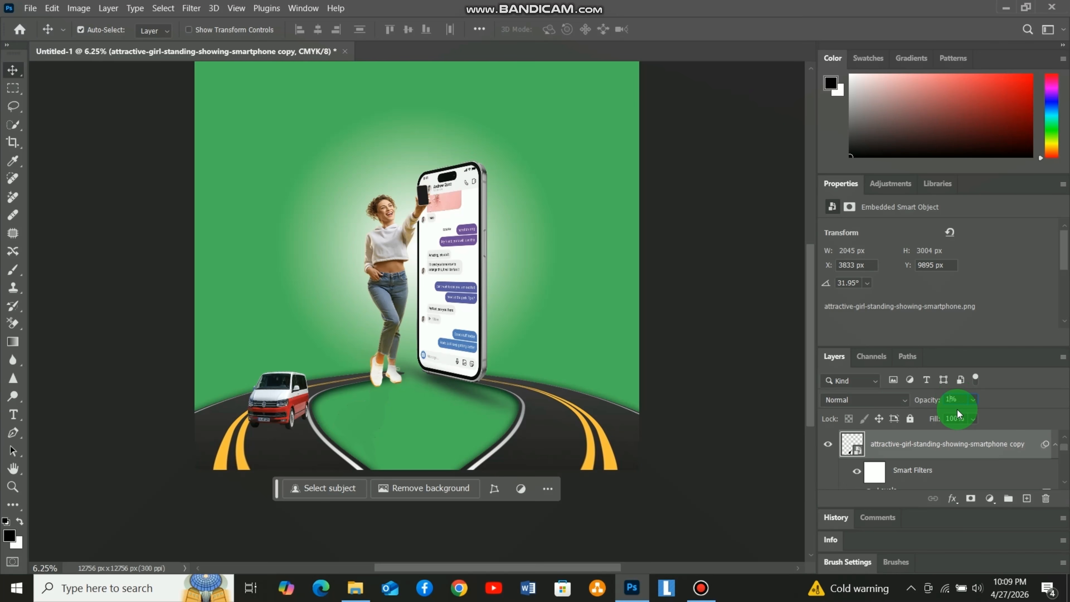
text(50)
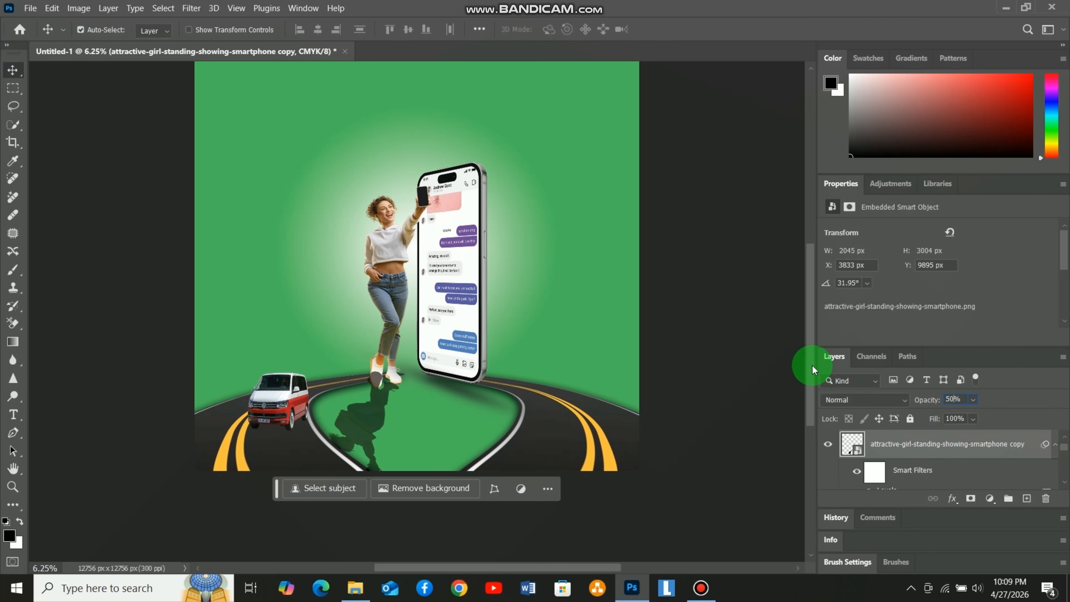
- Nudge the woman's shadow and transform it to about 1285.85% width, 536.66% height and 22.66° rotation
drag(812, 350, 812, 348)
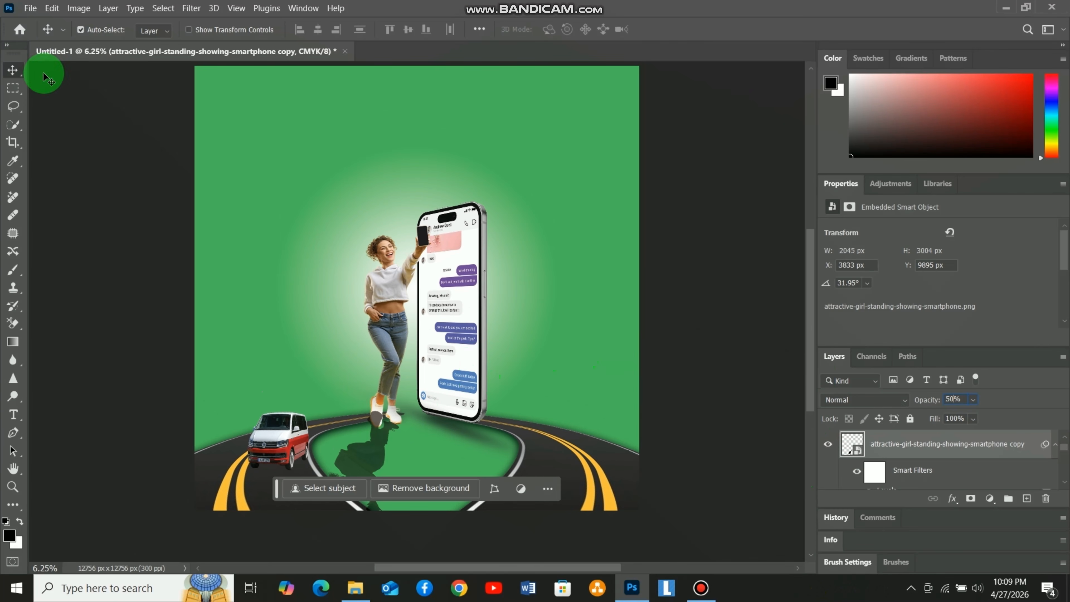
drag(370, 457, 372, 463)
key(ctrl+t)
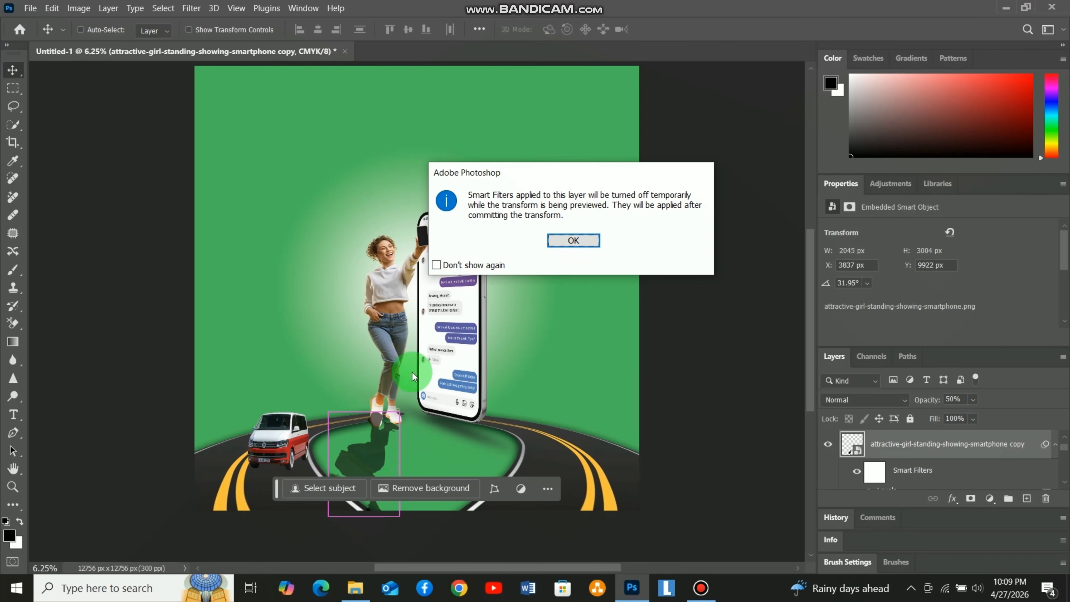
click(591, 240)
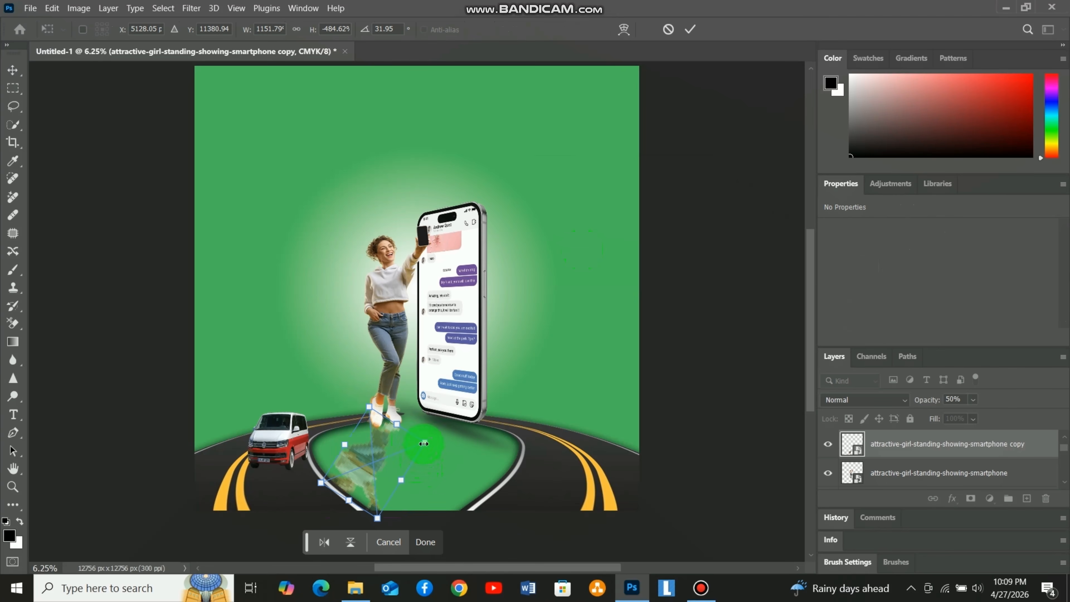
right_click(394, 451)
click(435, 264)
drag(425, 442, 436, 439)
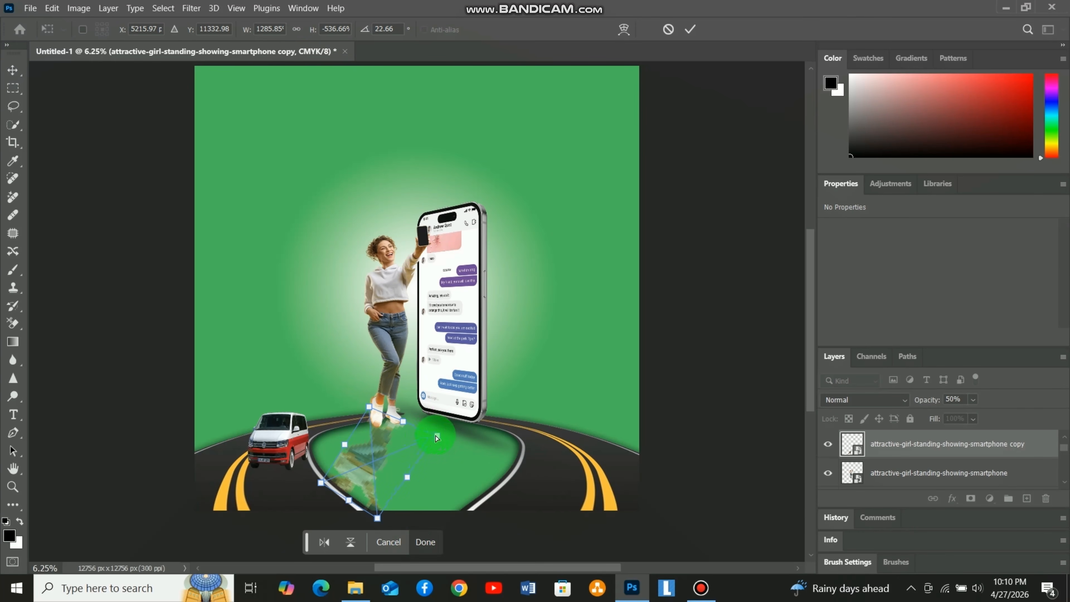
click(382, 543)
- Darken the woman's shadow again using Levels with the white output level at 30
click(80, 8)
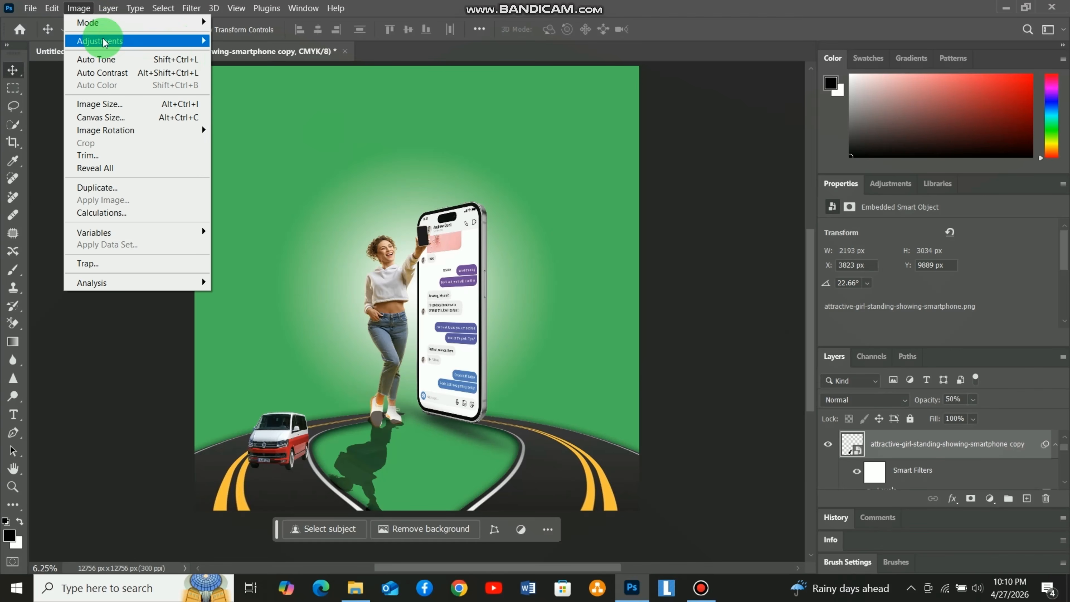
mouse_move(97, 41)
click(239, 50)
drag(580, 310, 461, 309)
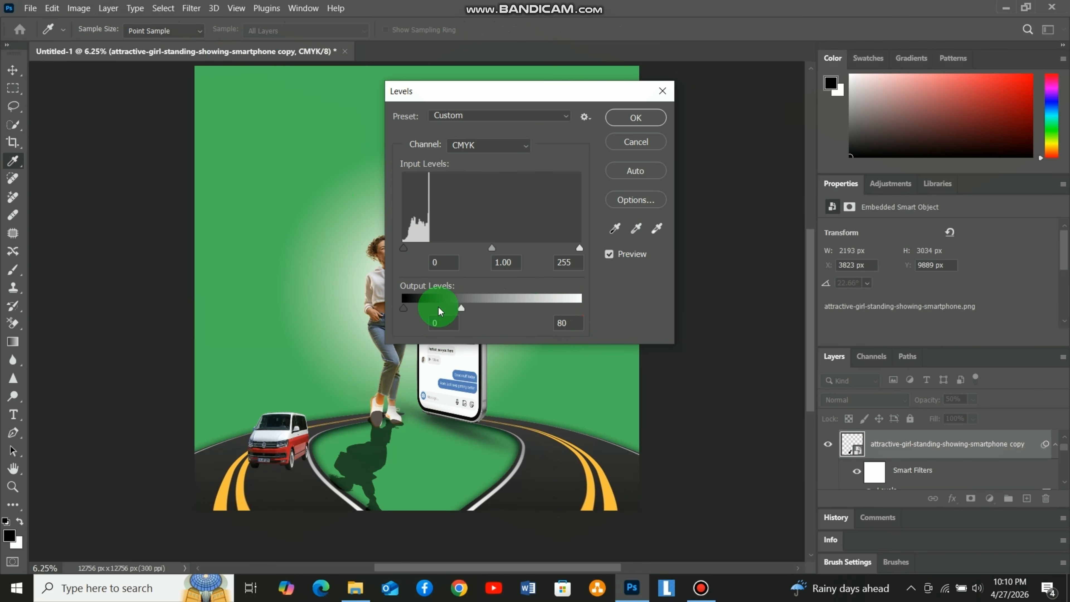
drag(565, 323, 612, 296)
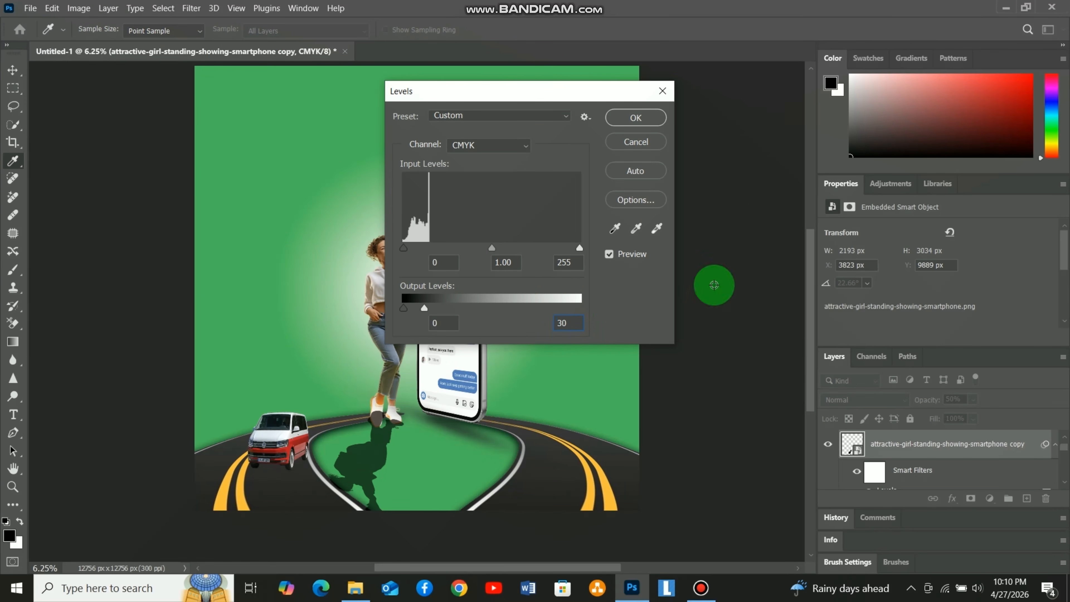
click(636, 118)
- Shift the woman's shadow to meet her shoes and stack the woman's layer above it
drag(363, 457, 375, 438)
scroll(901, 461, down, 3)
drag(889, 473, 875, 441)
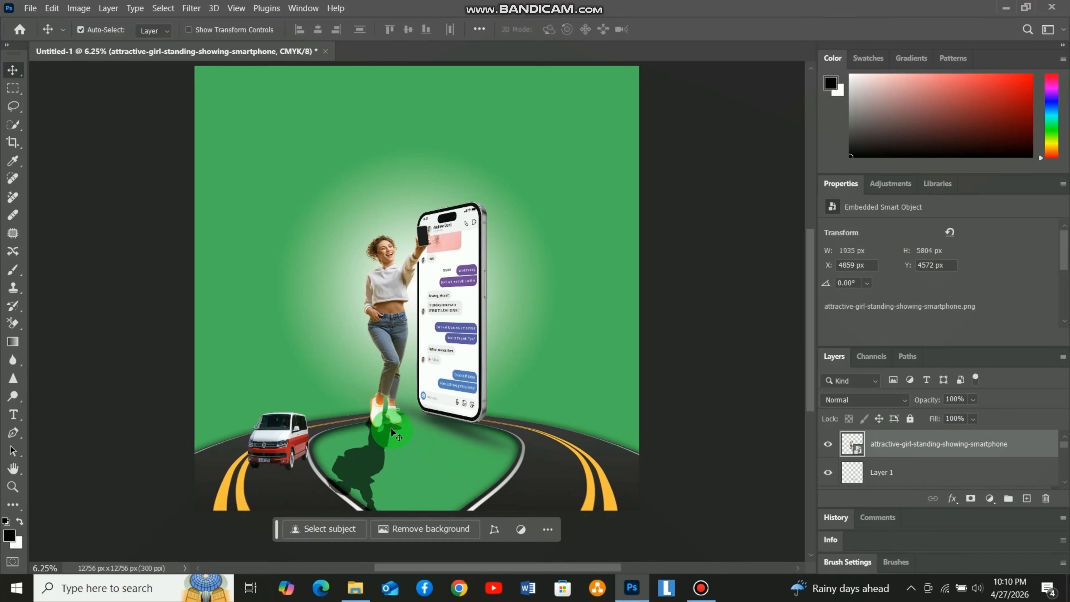
- Place the stylish-hairdresser-barber image as an embedded object, about 2206 by 6307 px, standing in front of the phone
click(31, 9)
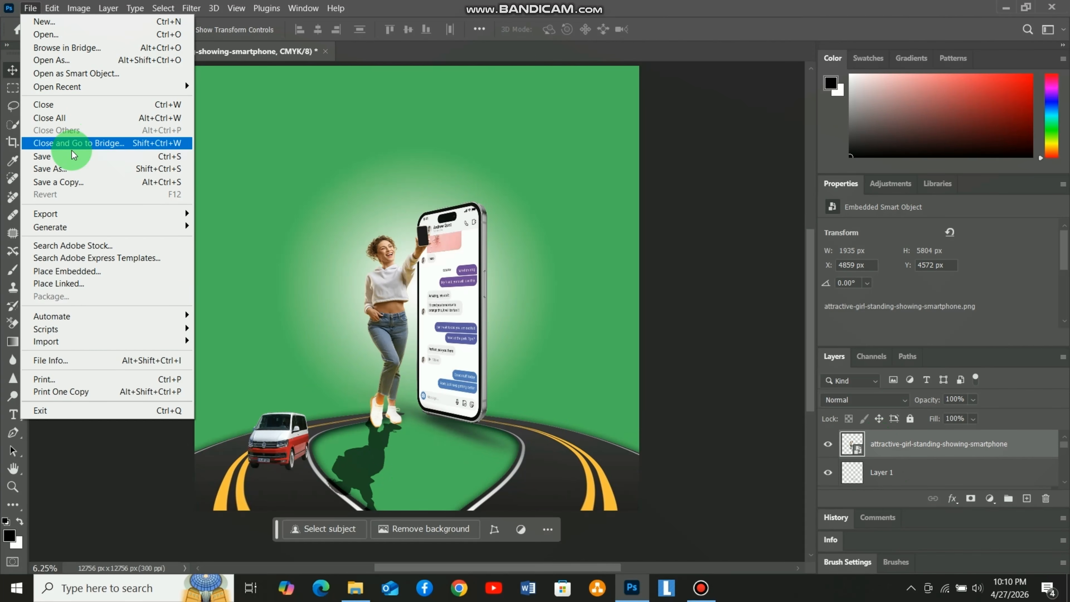
click(80, 272)
click(249, 226)
click(423, 312)
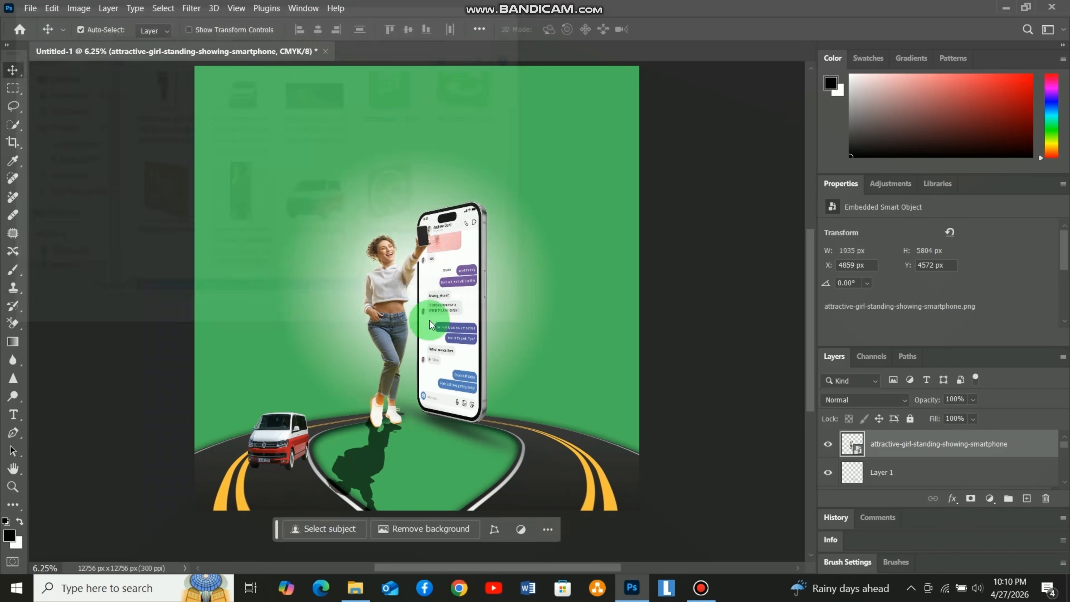
drag(421, 299, 430, 324)
drag(472, 435, 471, 428)
drag(437, 300, 471, 347)
click(478, 339)
- Duplicate the man's layer within the same document, keeping the suggested copy name
right_click(898, 443)
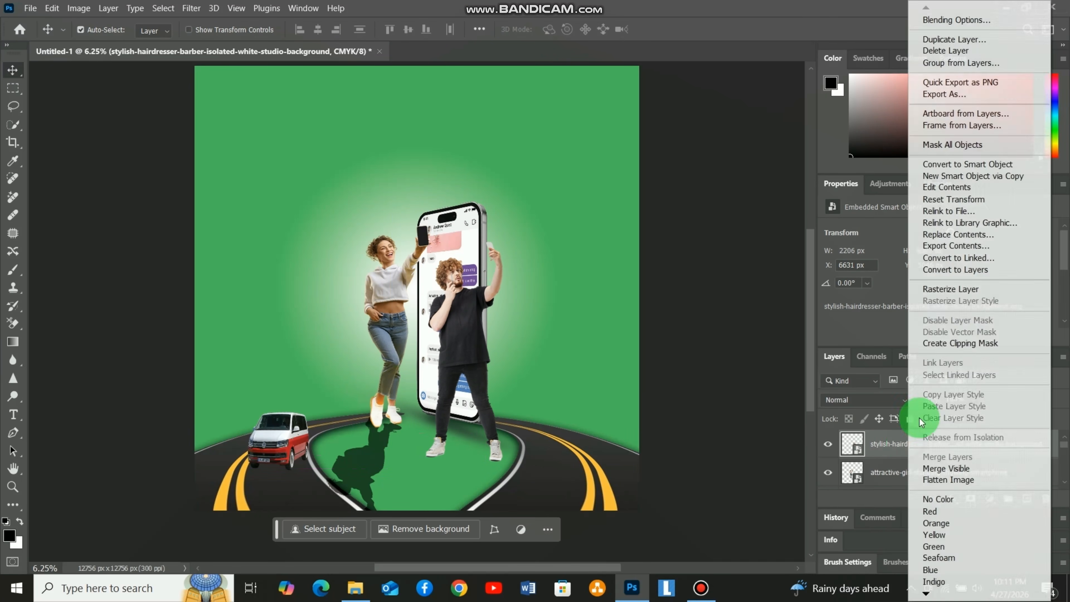
click(932, 37)
click(652, 155)
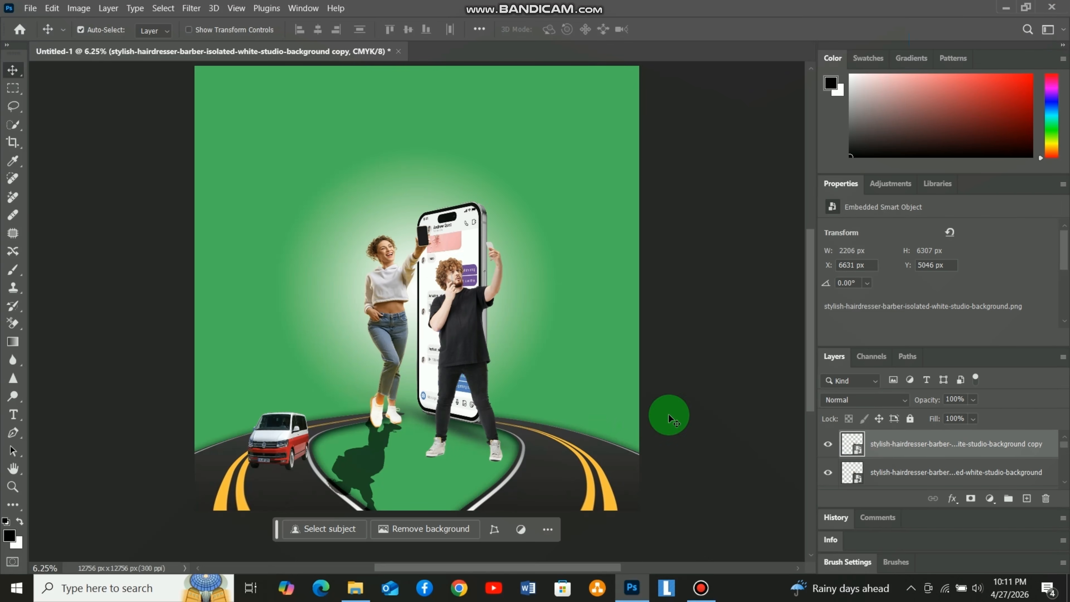
scroll(888, 449, down, 1)
scroll(889, 449, up, 1)
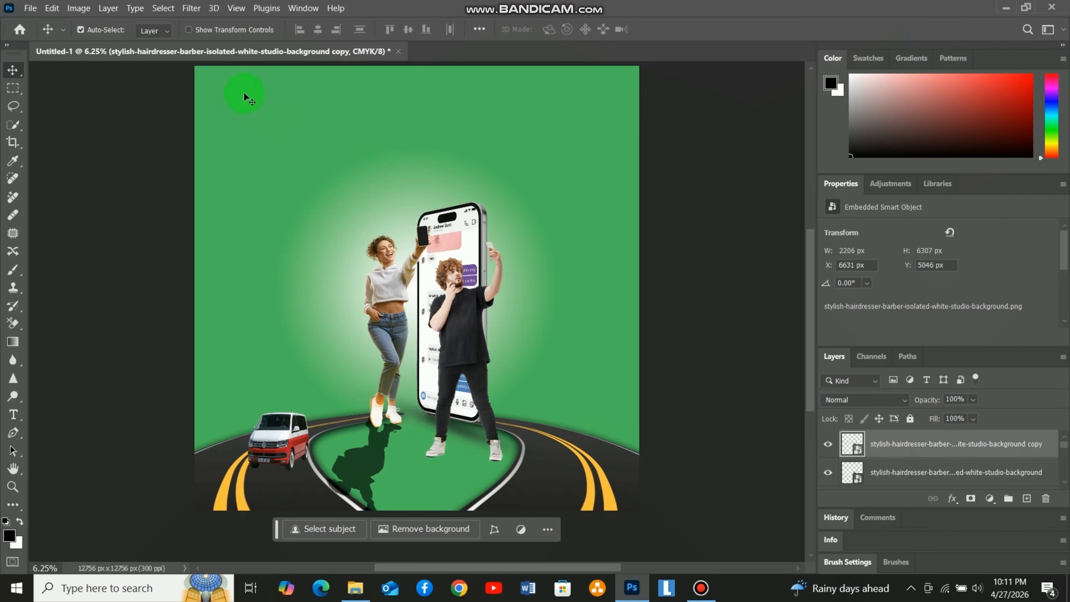
- Flip the duplicated man vertically and move it down below the original figure
click(52, 9)
mouse_move(163, 317)
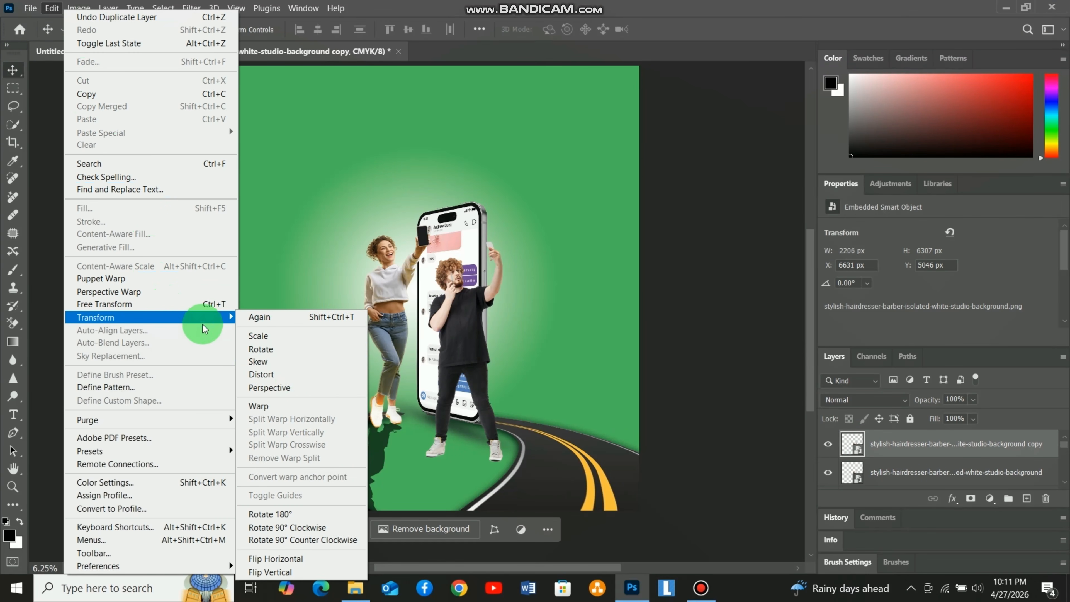
click(270, 573)
drag(451, 447, 454, 511)
scroll(502, 364, down, 2)
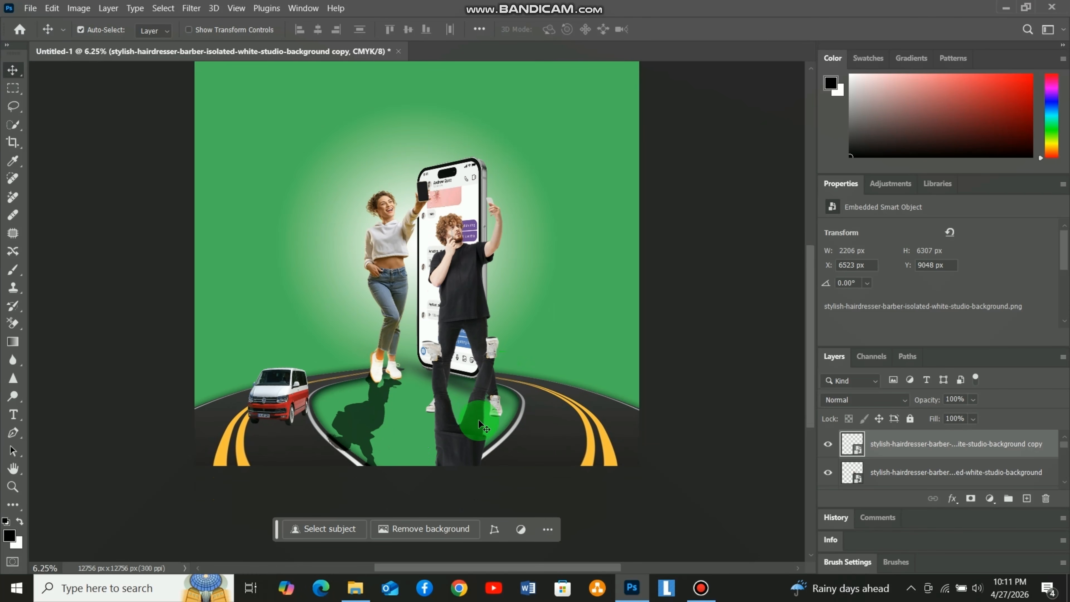
- Flatten the flipped man to about 459.16% height, rotate it to about 21.62° and move the original man up to meet its feet
key(ctrl+t)
drag(461, 563, 474, 471)
drag(445, 443, 426, 496)
drag(445, 432, 446, 404)
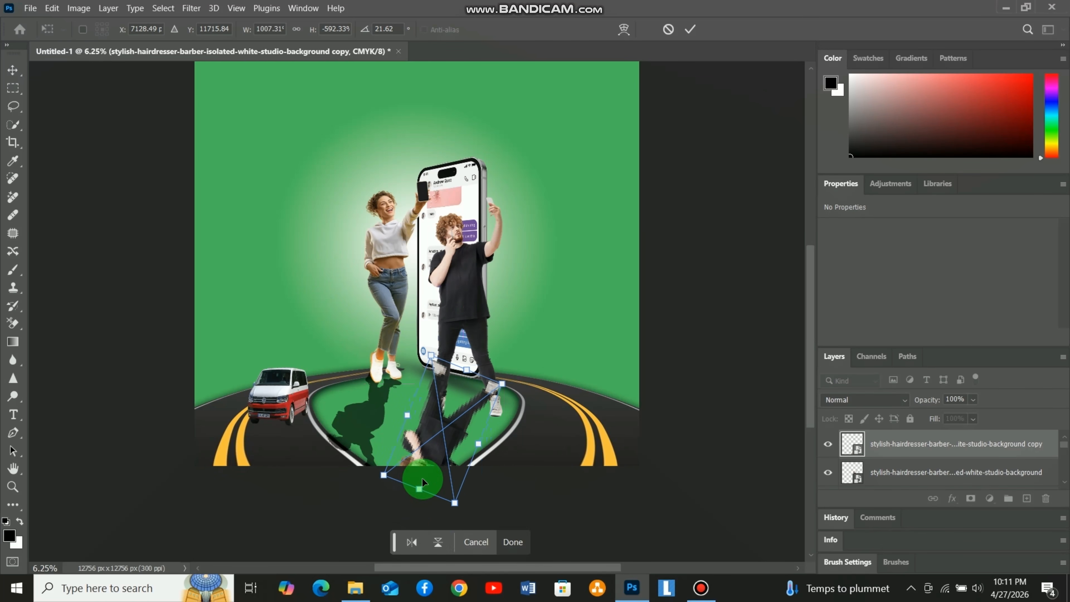
drag(420, 487, 445, 444)
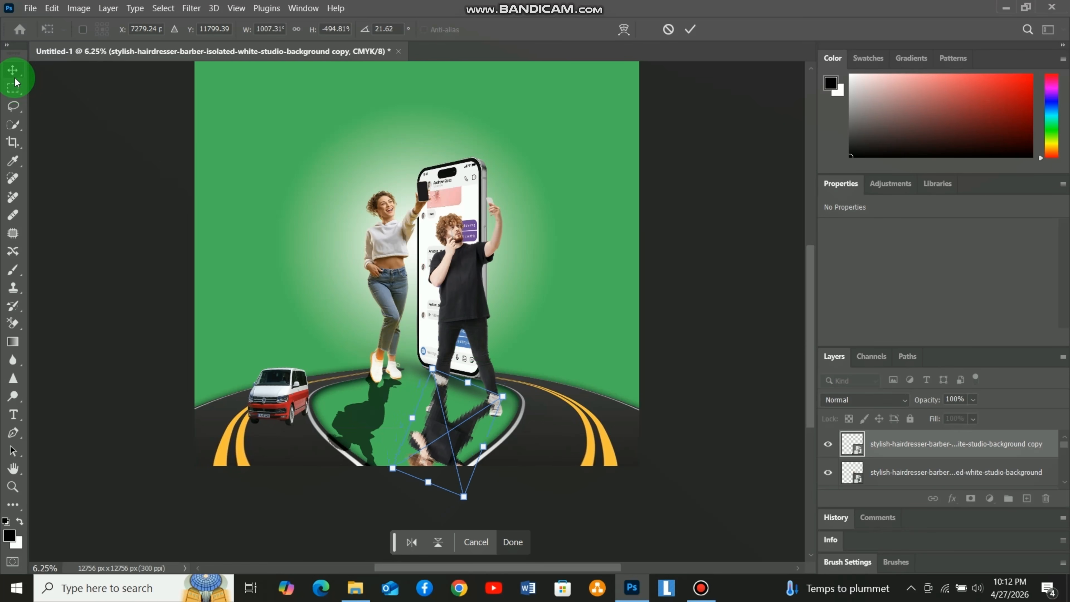
drag(428, 482, 430, 479)
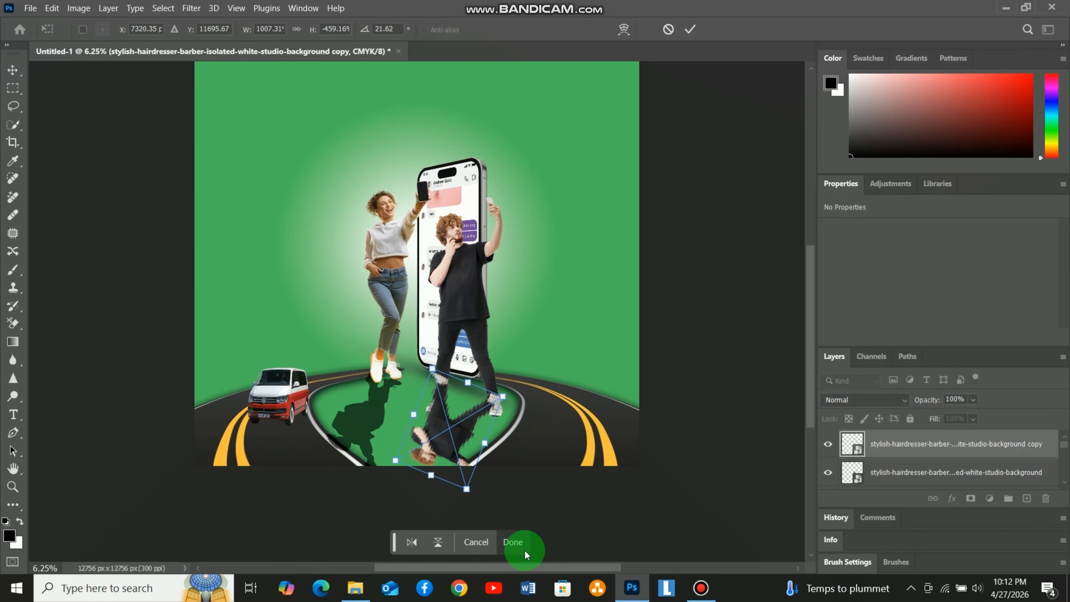
click(519, 544)
drag(485, 355, 488, 340)
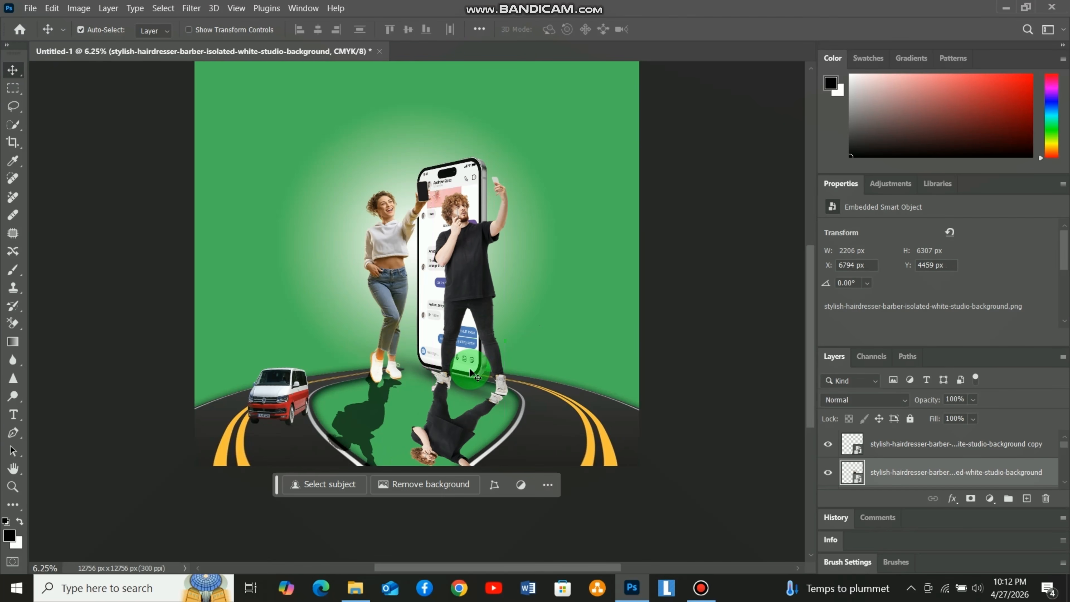
- Turn the man's flipped copy into a shadow using Levels with the white output level at 30 and a layer opacity of 50%
click(445, 435)
click(79, 8)
mouse_move(162, 41)
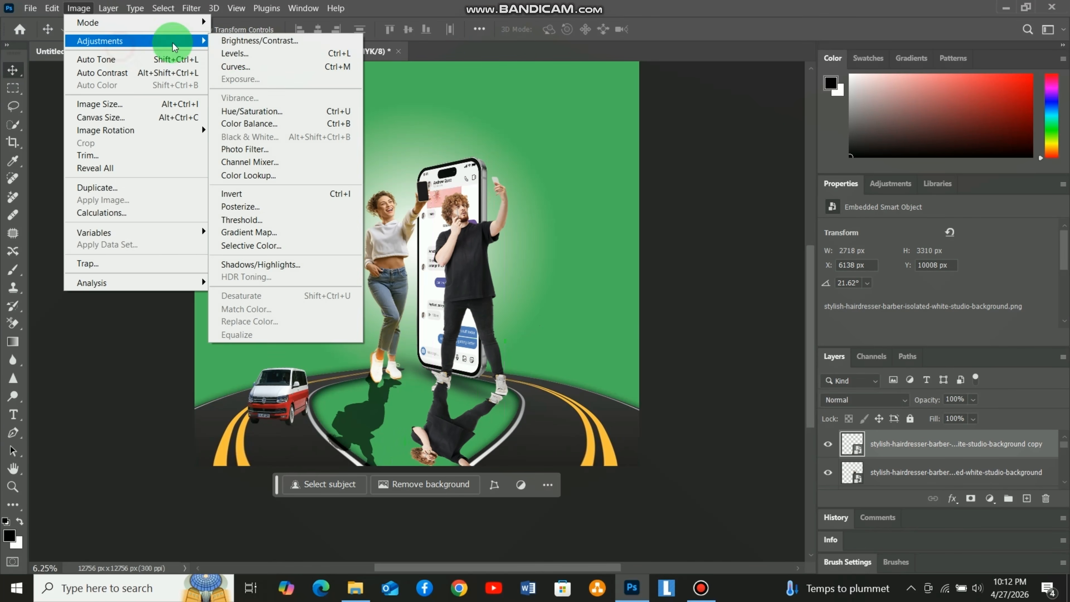
click(230, 60)
drag(580, 307, 443, 306)
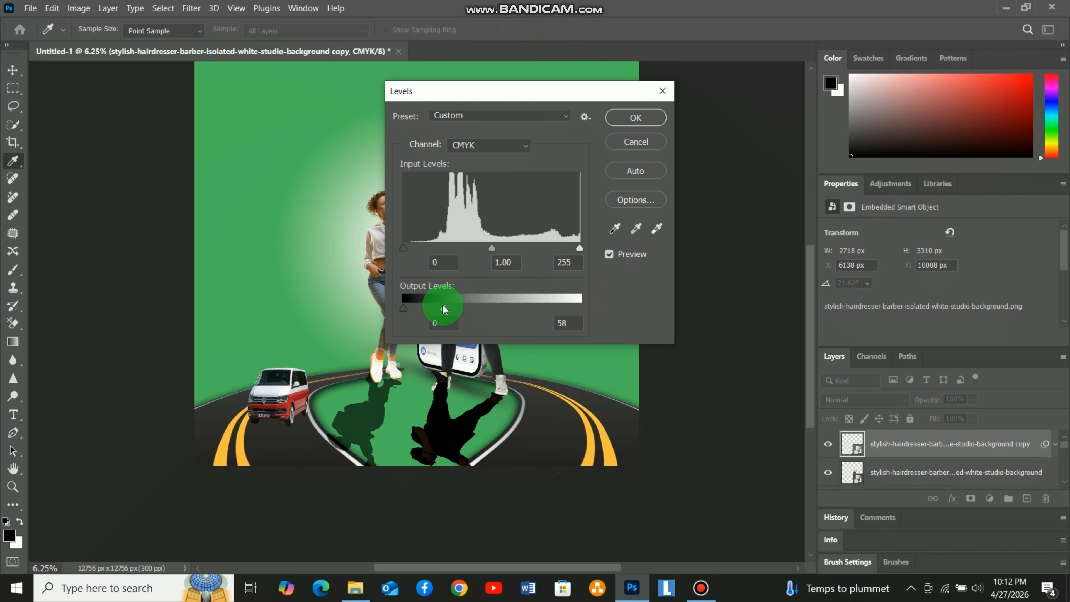
click(571, 324)
text(30)
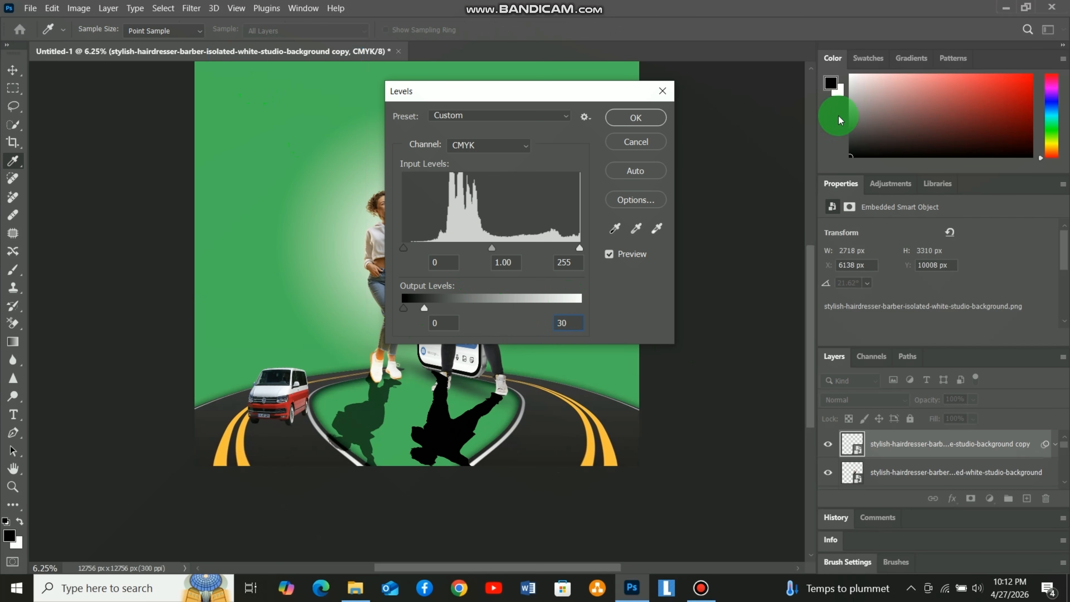
click(635, 117)
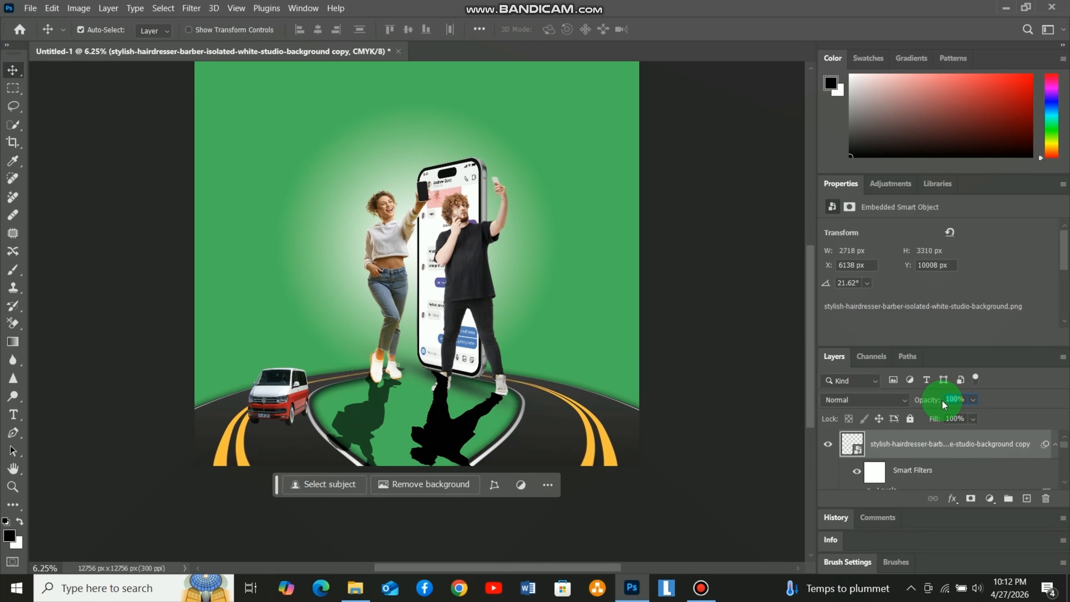
text(50)
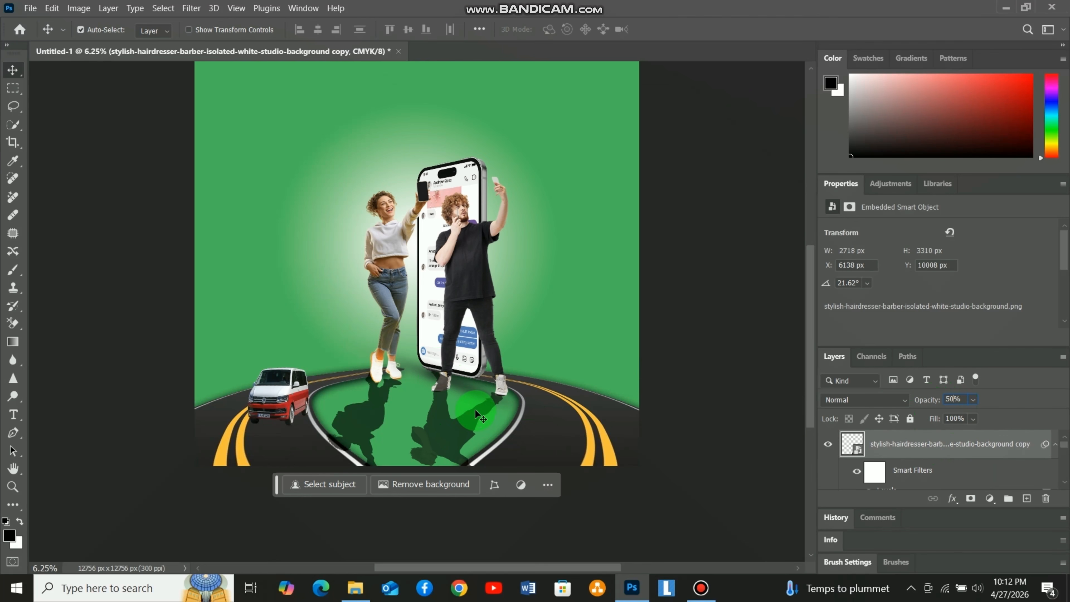
- Stack the man's layer above his shadow and shift the shadow to line up with his shoes
scroll(944, 466, down, 2)
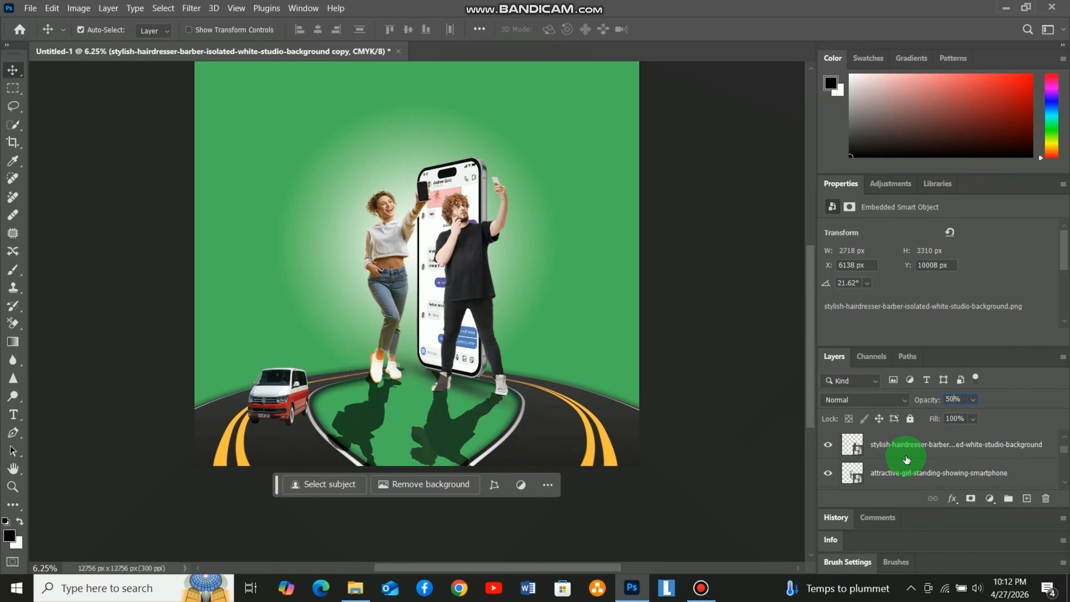
drag(906, 449, 901, 436)
drag(449, 428, 455, 430)
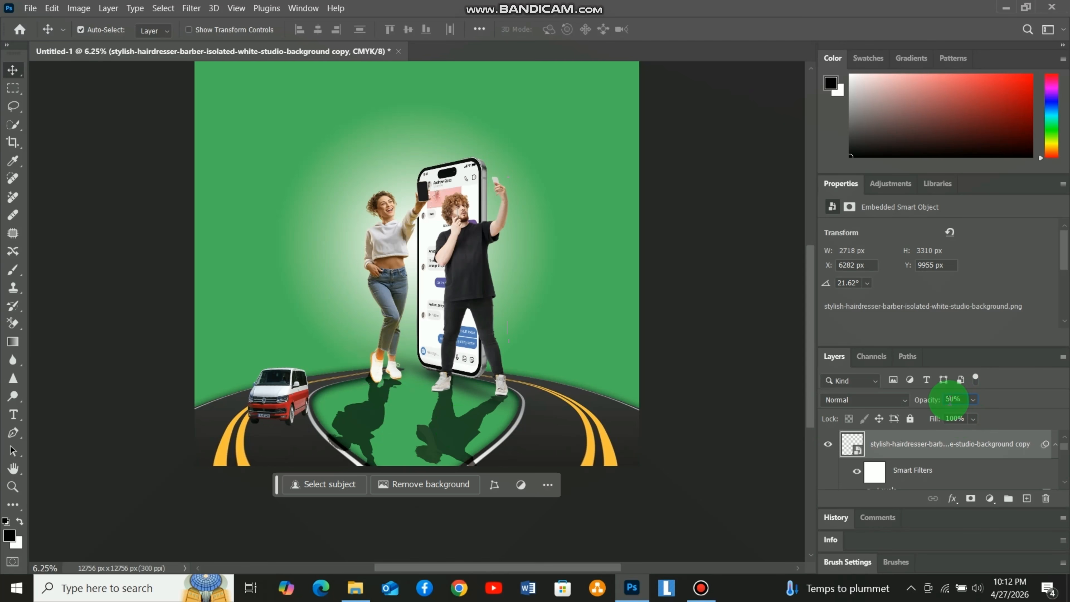
- Set the man's shadow to 30% opacity and apply Levels again with the white output level at 30
text(30)
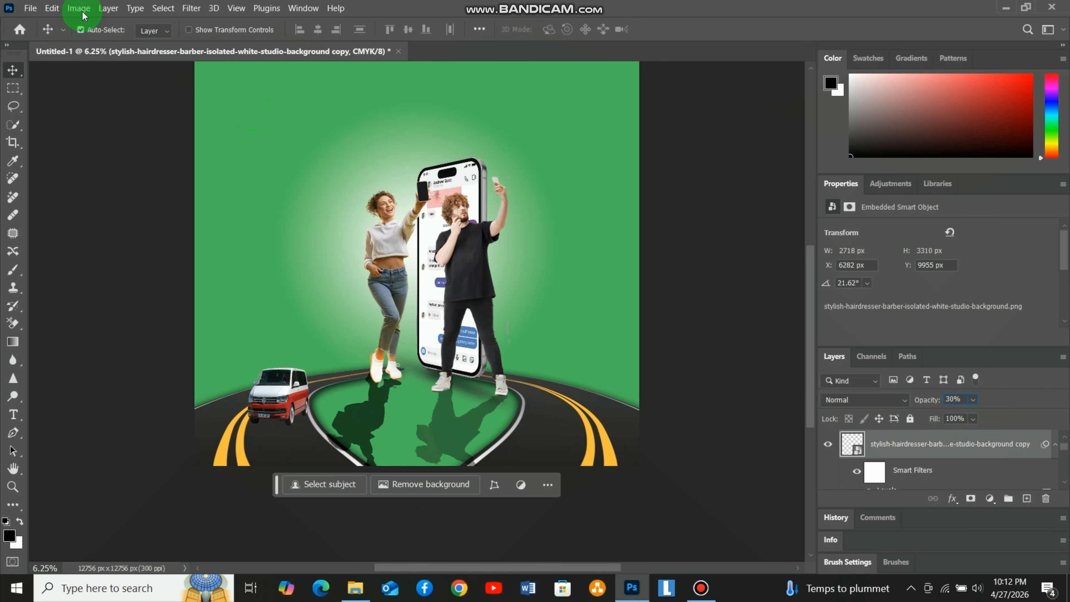
click(83, 11)
mouse_move(108, 41)
click(263, 53)
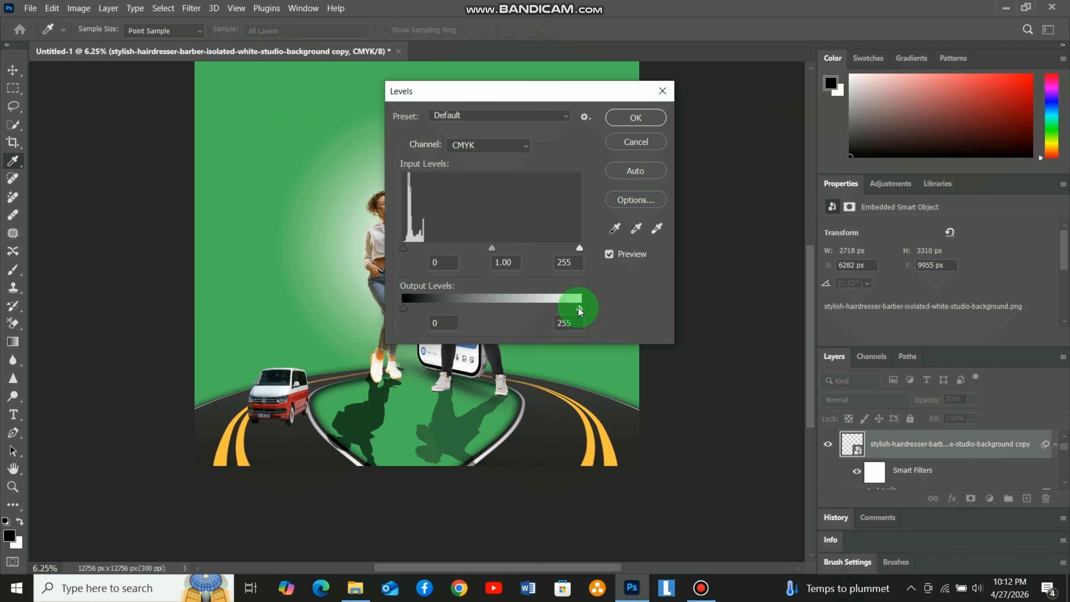
drag(580, 311, 448, 308)
double_click(569, 323)
text(30)
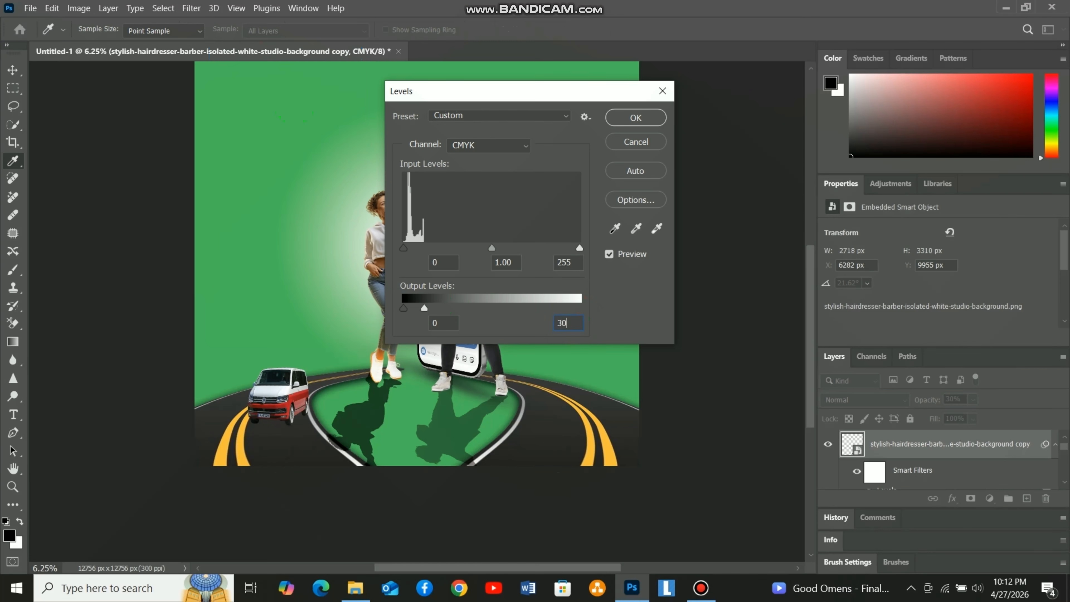
click(643, 118)
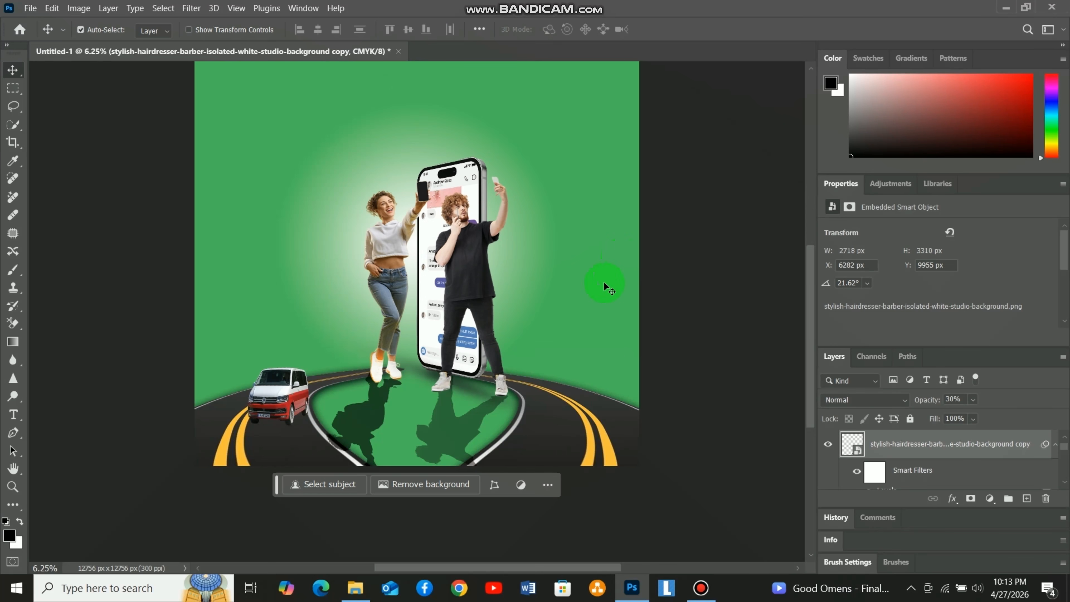
- Move the contextual task bar below the poster so it no longer covers the artwork
scroll(546, 262, up, 3)
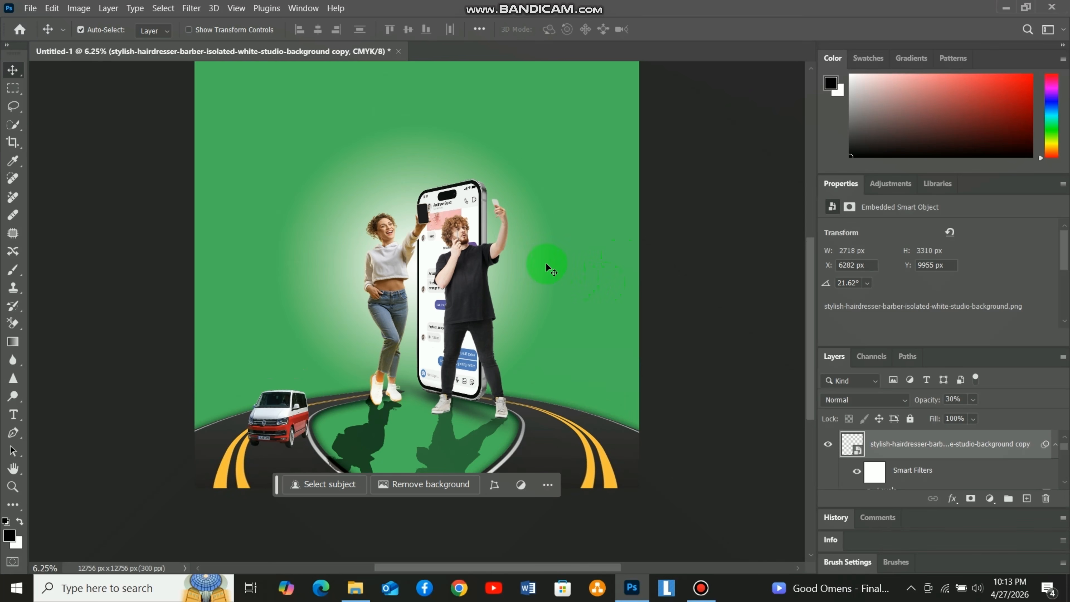
scroll(510, 247, up, 1)
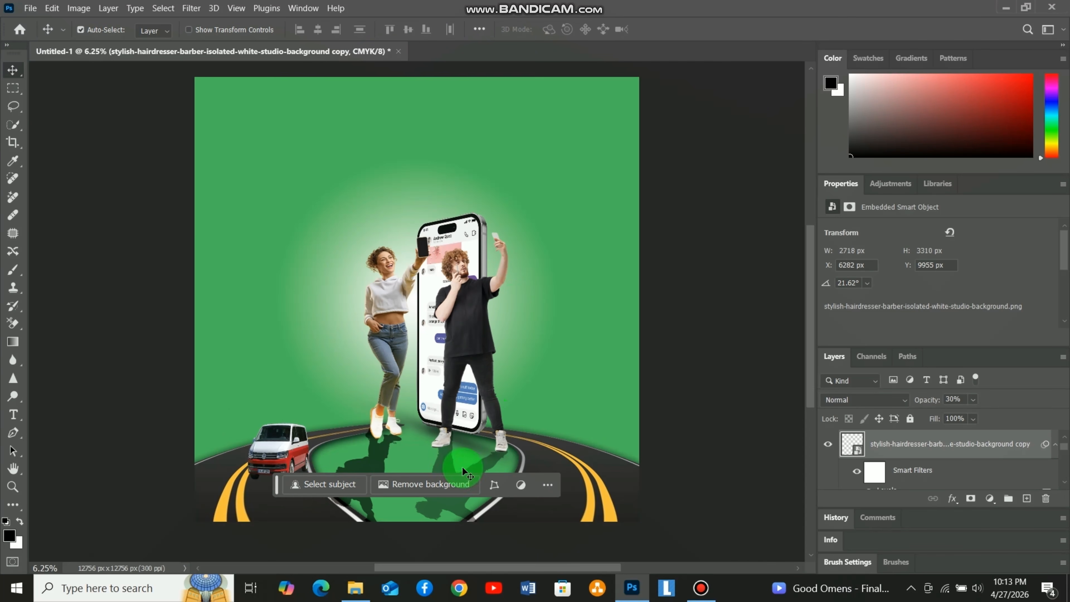
drag(276, 485, 169, 548)
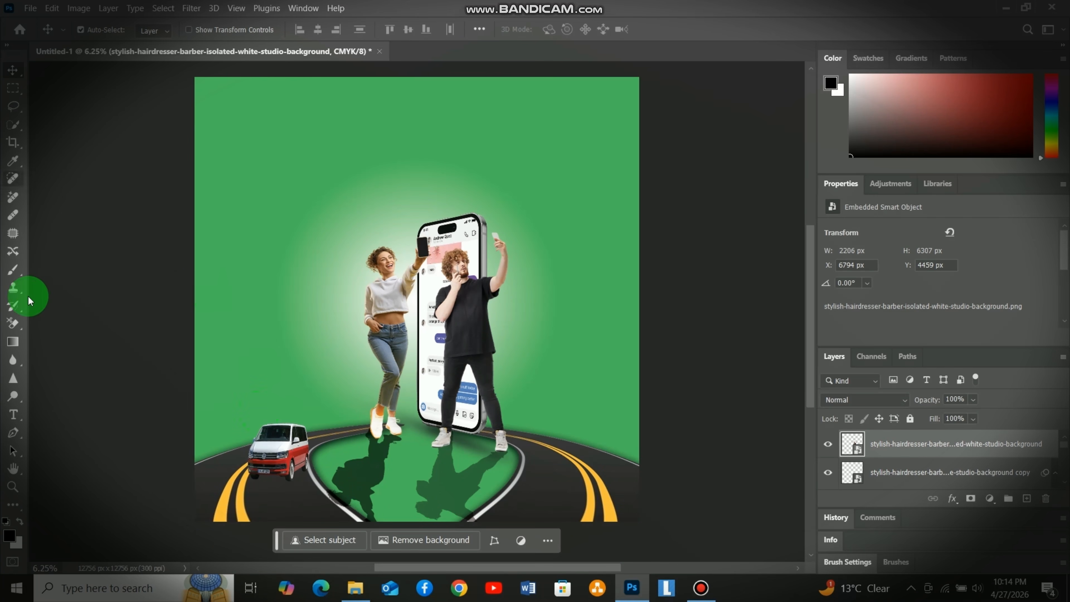
- Add a black 192 pt Roboto text line and place it near the middle of the poster's upper edge
click(16, 417)
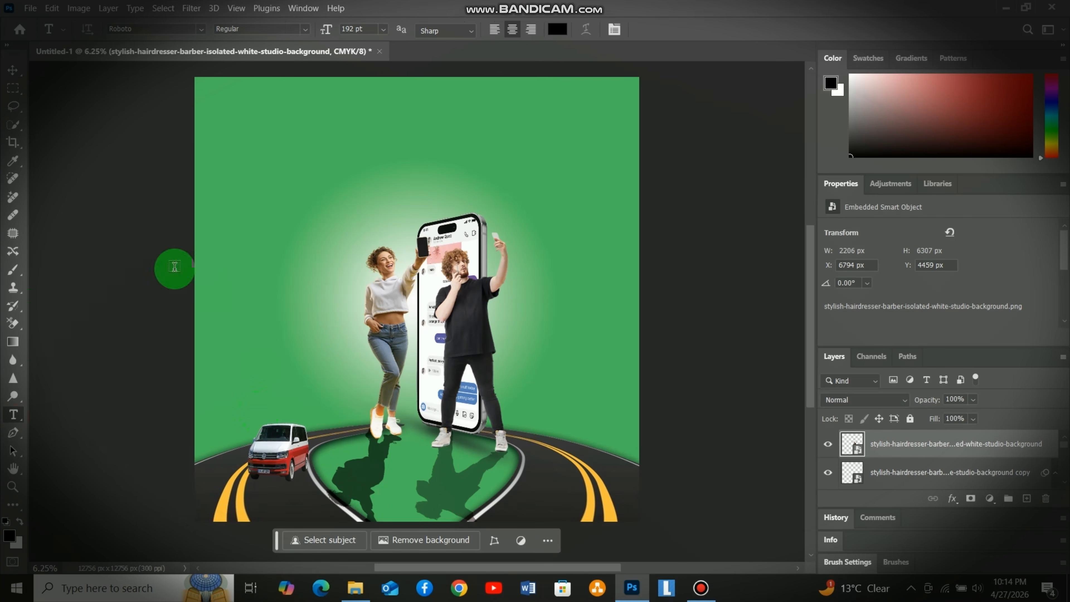
click(247, 101)
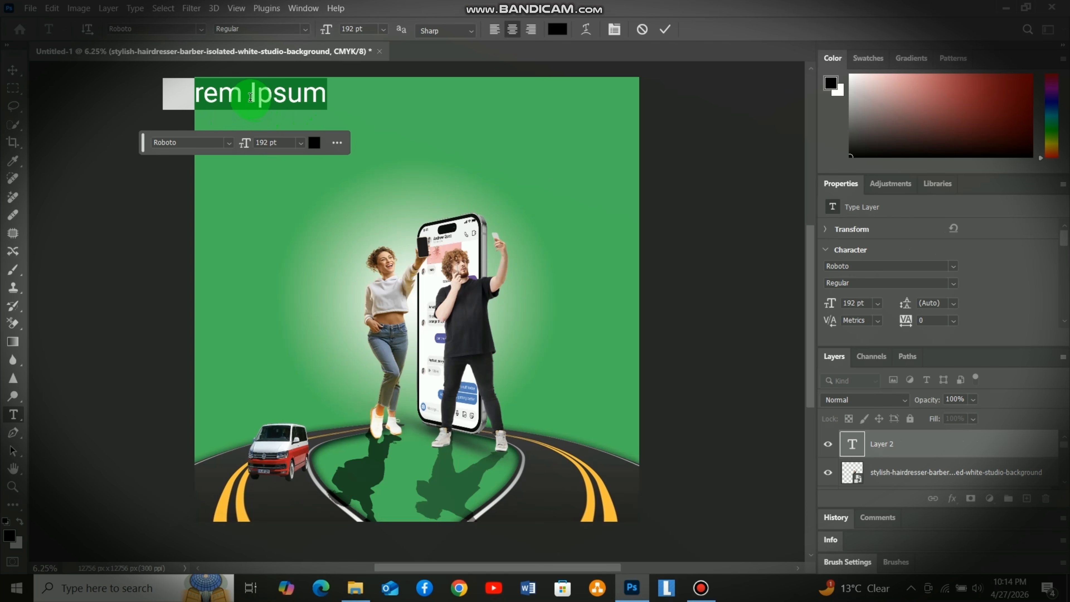
click(13, 70)
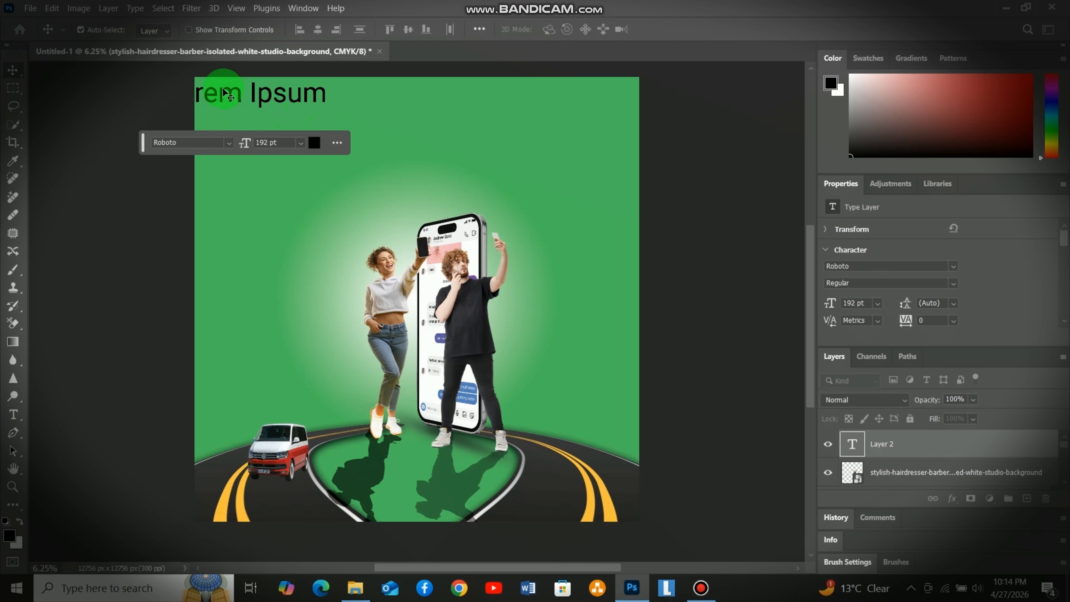
drag(227, 98, 380, 96)
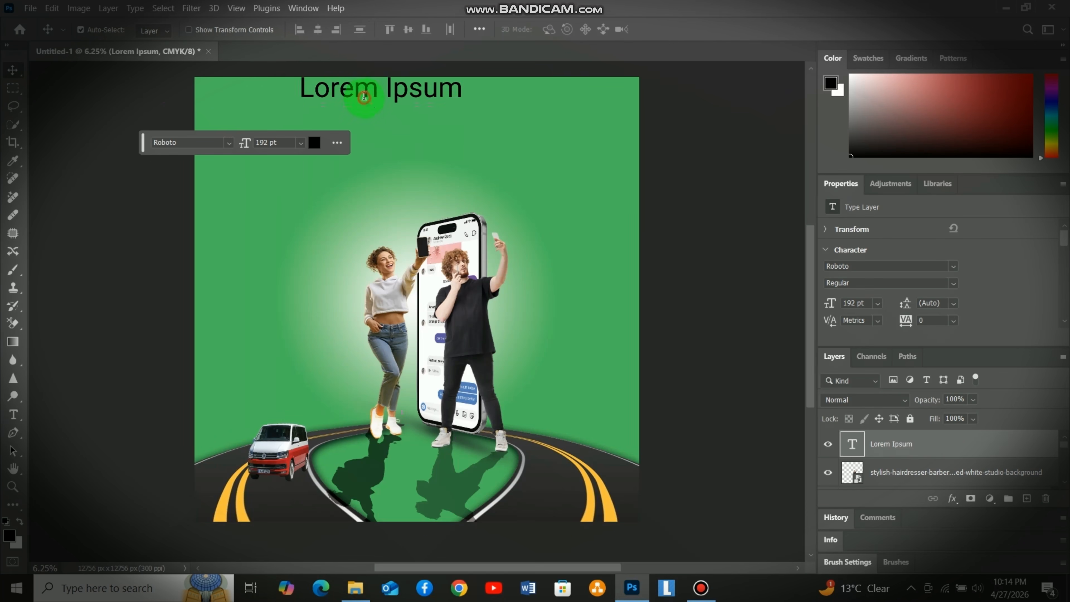
- Replace the placeholder text with the headline "REVOLUTIONIZE YOUR RETAIL"
double_click(381, 96)
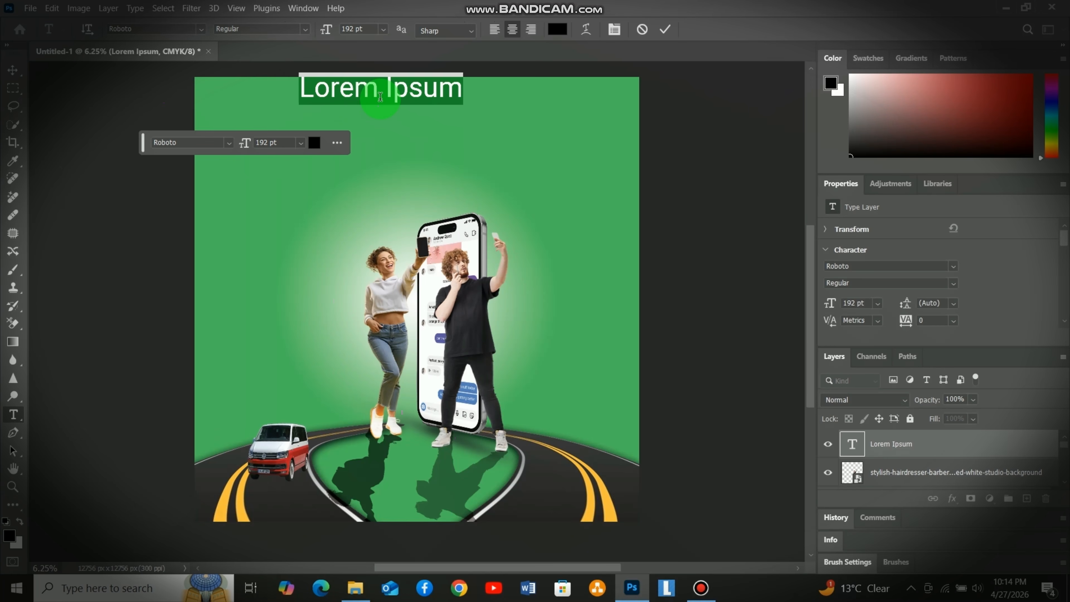
text(REVO)
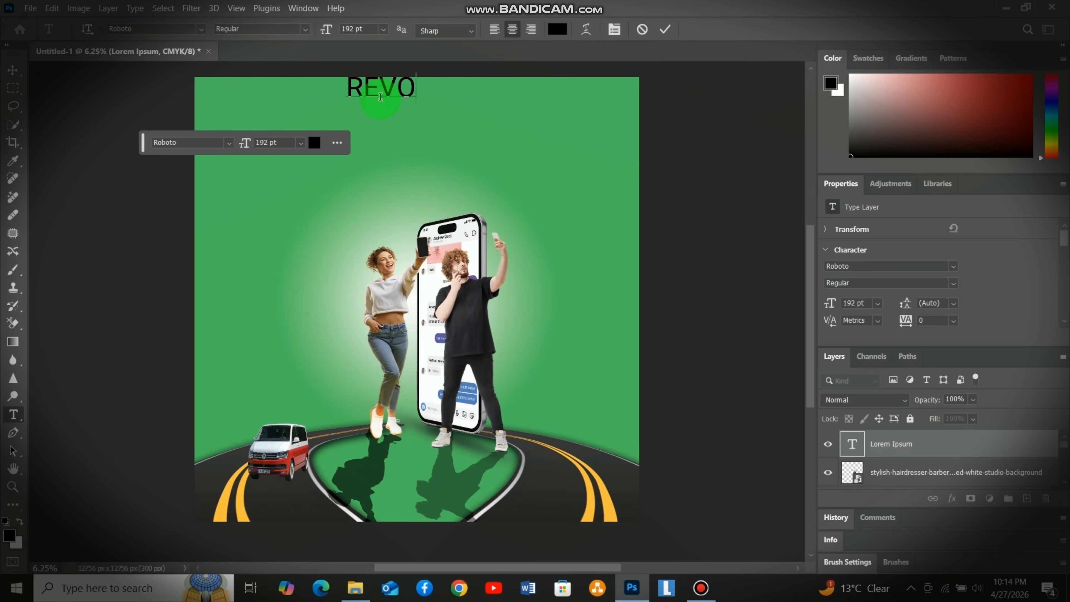
text(LUTIONI)
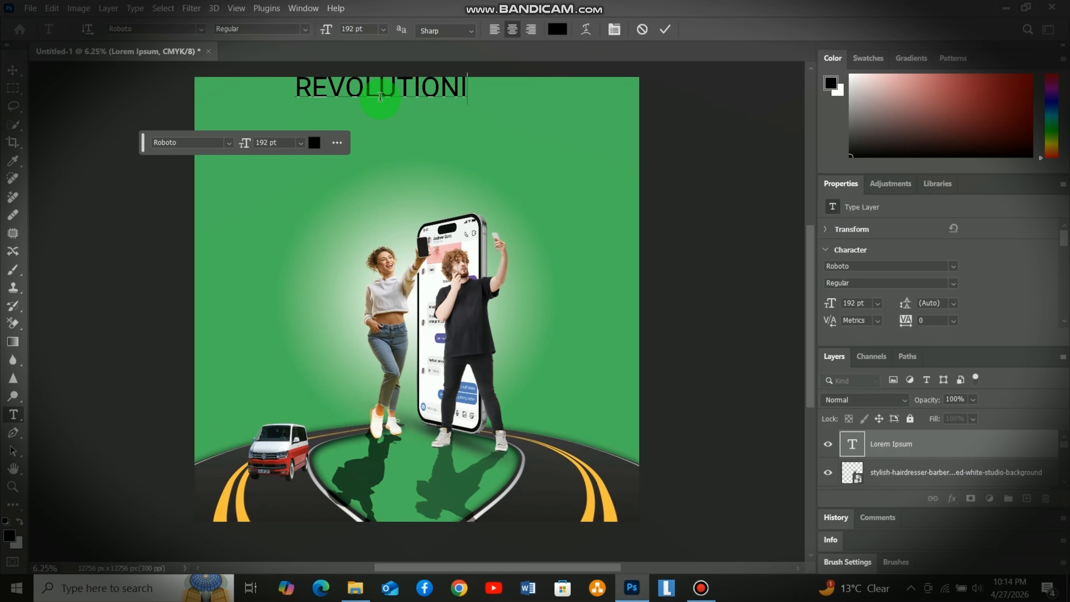
text(ZE YOUR )
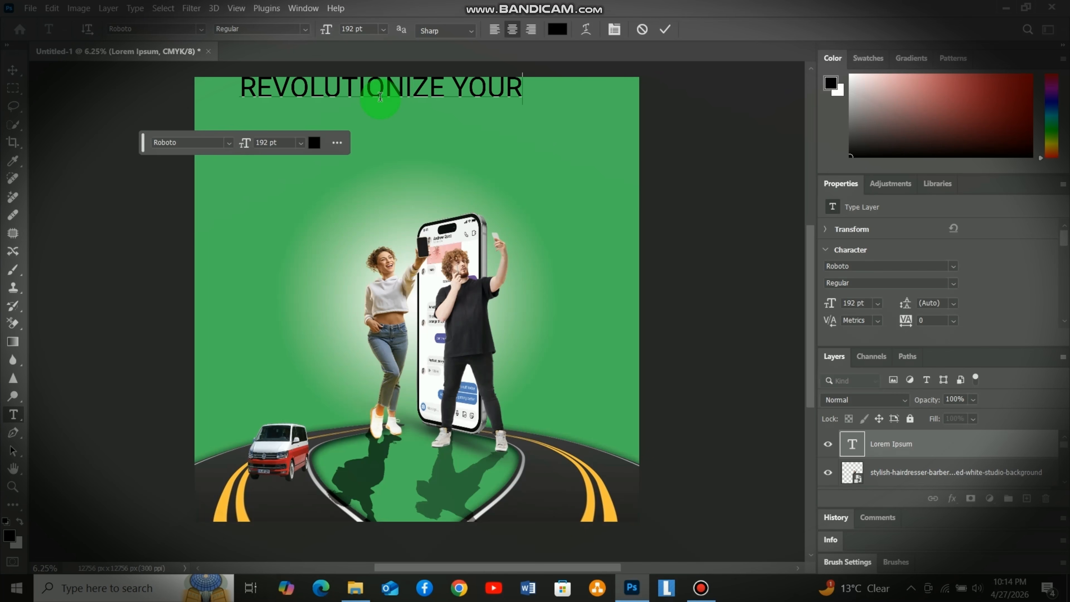
text(RETAIL)
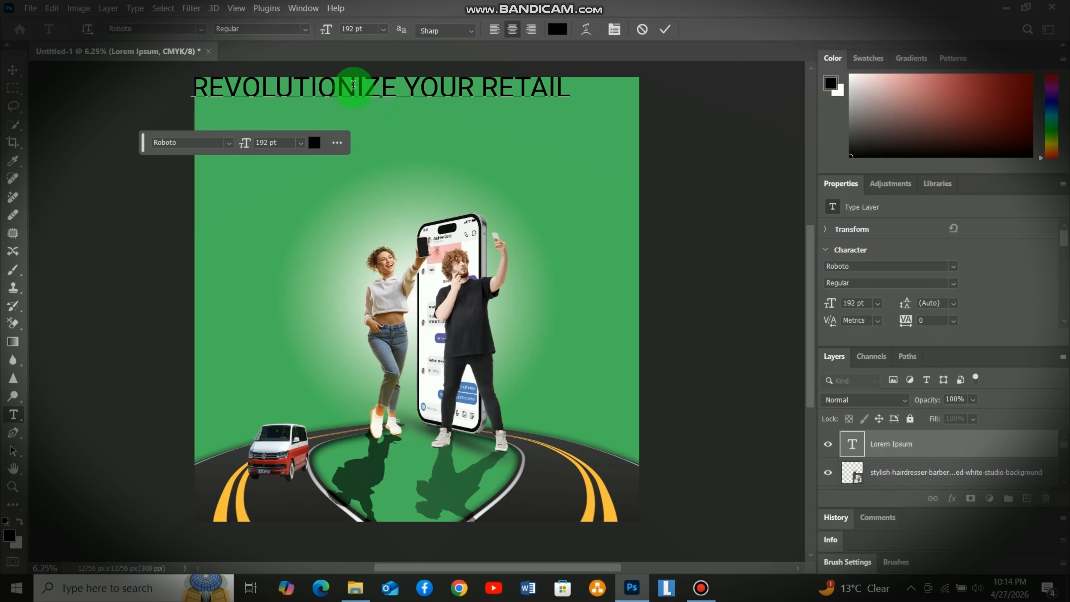
- Try to set the headline's font style to Roboto Bold
click(227, 145)
click(184, 185)
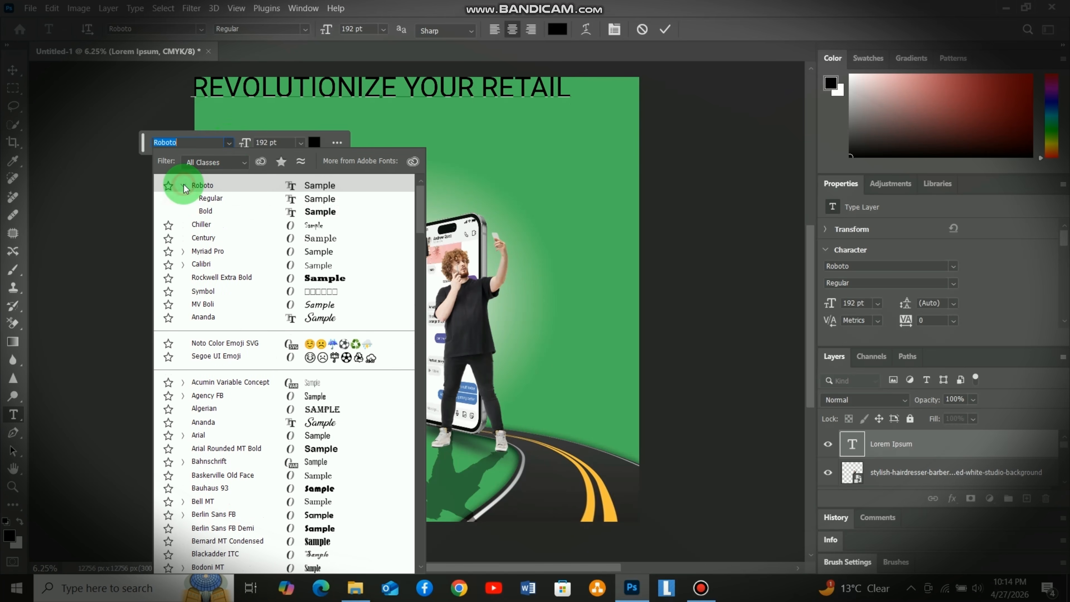
click(238, 213)
click(386, 102)
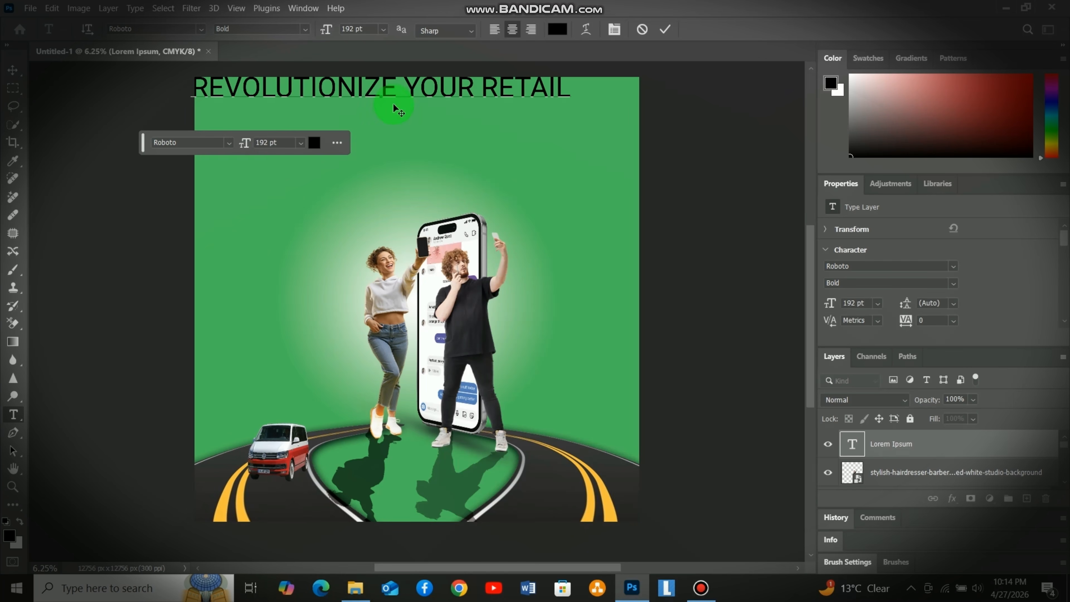
- Recolor the headline to a pale mint white and place a duplicate of it directly below, aligned on the same center
triple_click(437, 90)
click(558, 29)
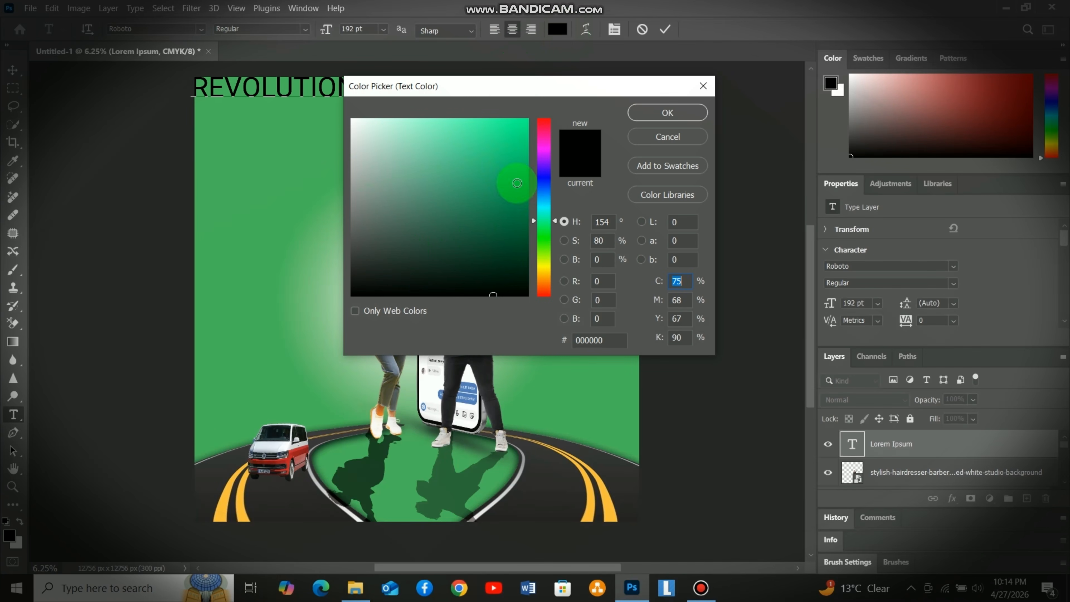
click(370, 120)
click(667, 113)
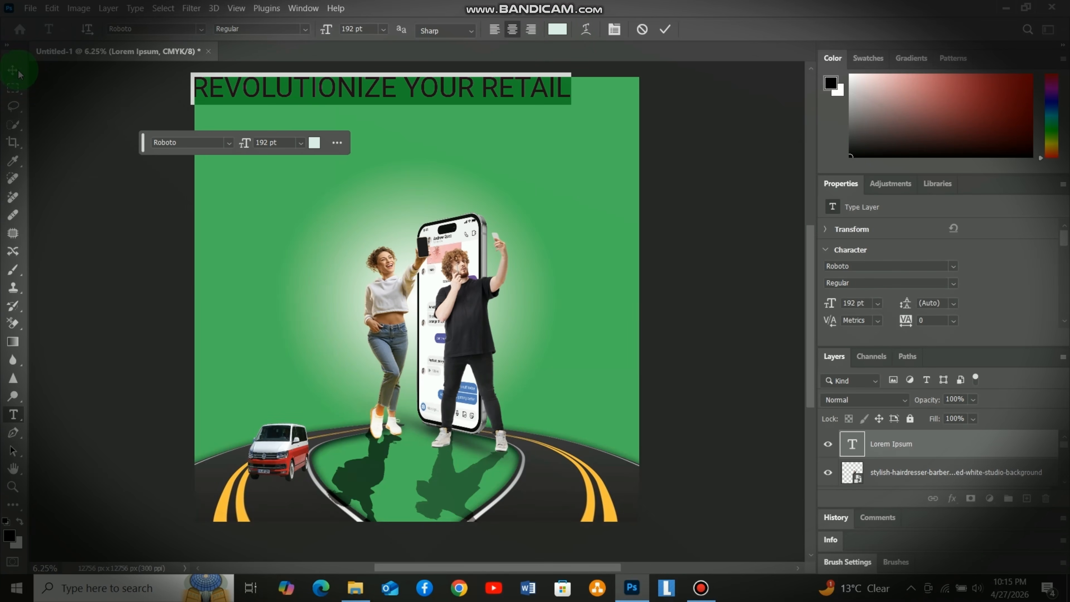
click(12, 70)
drag(299, 90, 364, 145)
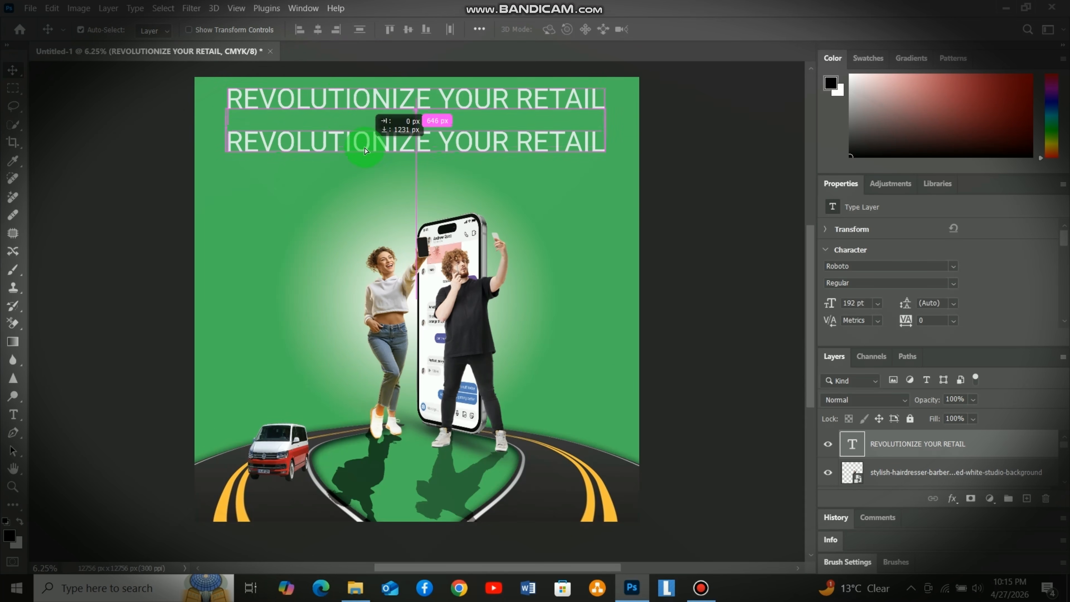
- Set the duplicated headline's font size to 162 pt and move the contextual task bar off the poster
double_click(365, 144)
click(229, 143)
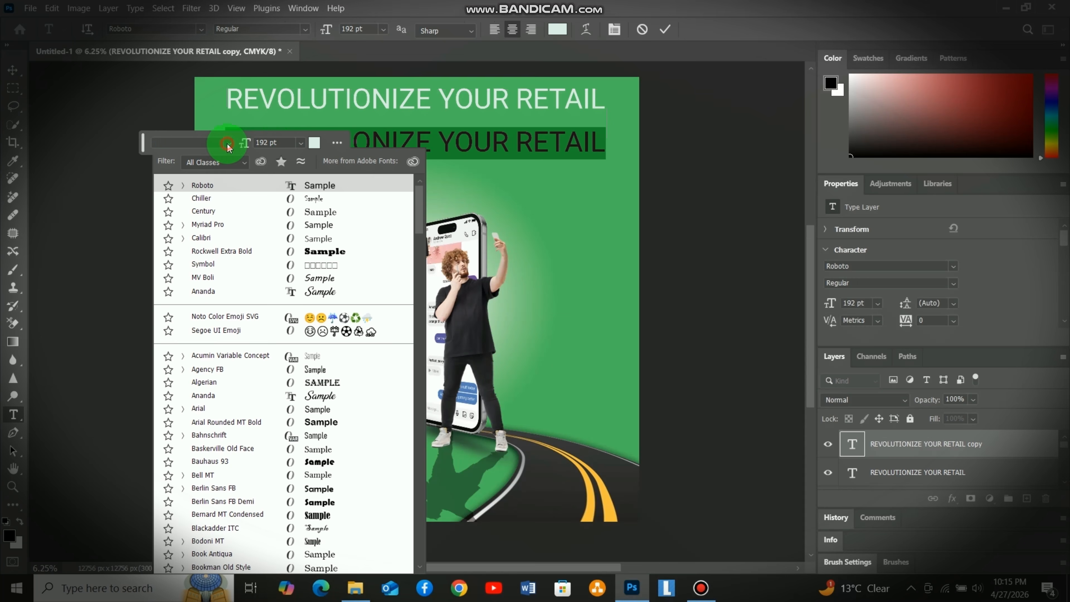
click(186, 183)
click(207, 202)
click(261, 143)
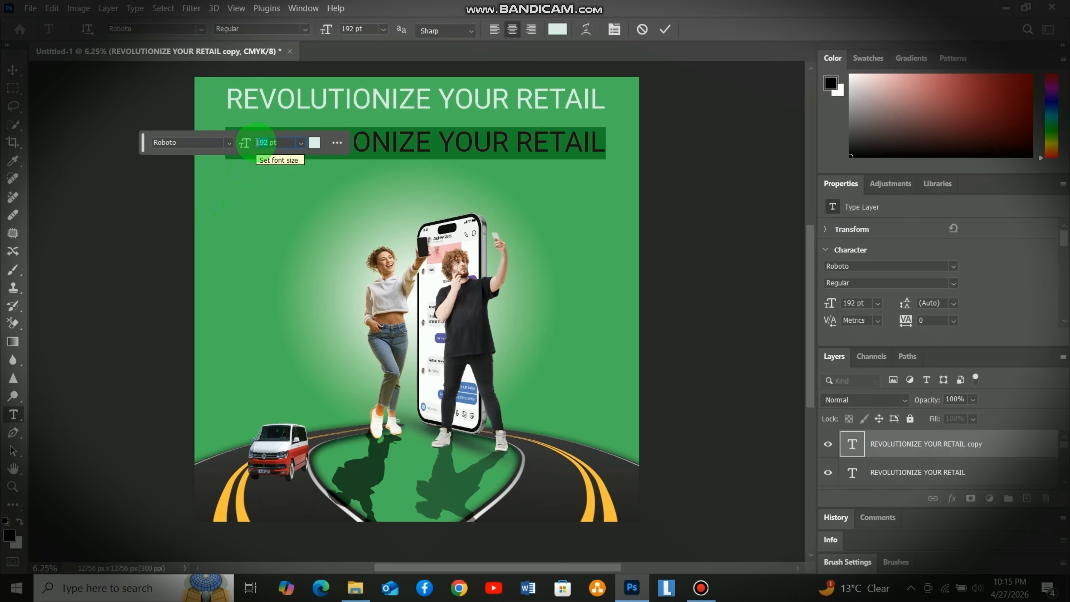
key(Return)
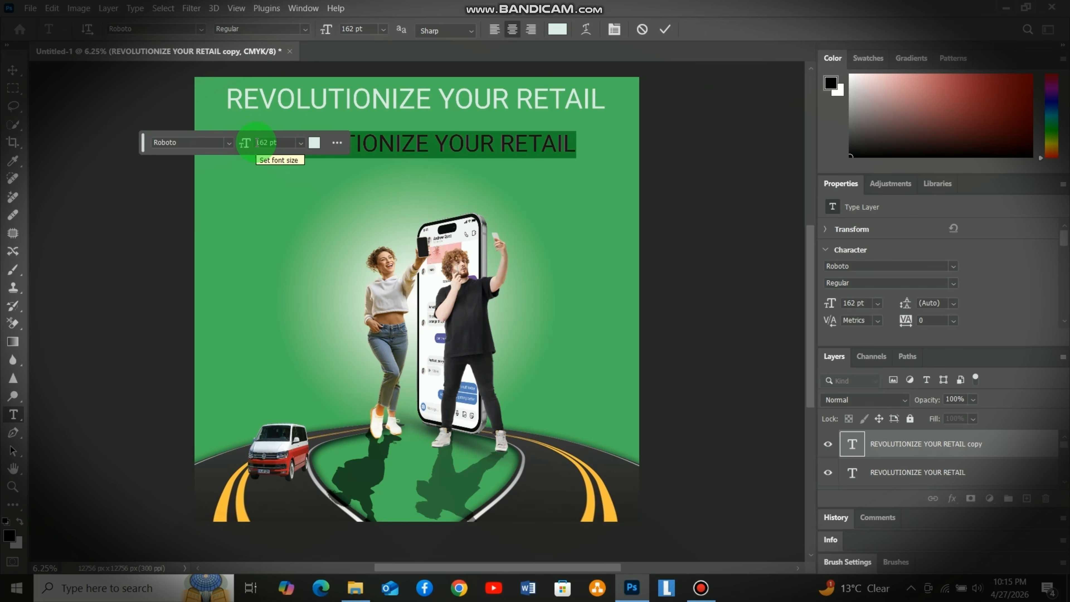
click(14, 71)
drag(146, 142, 23, 134)
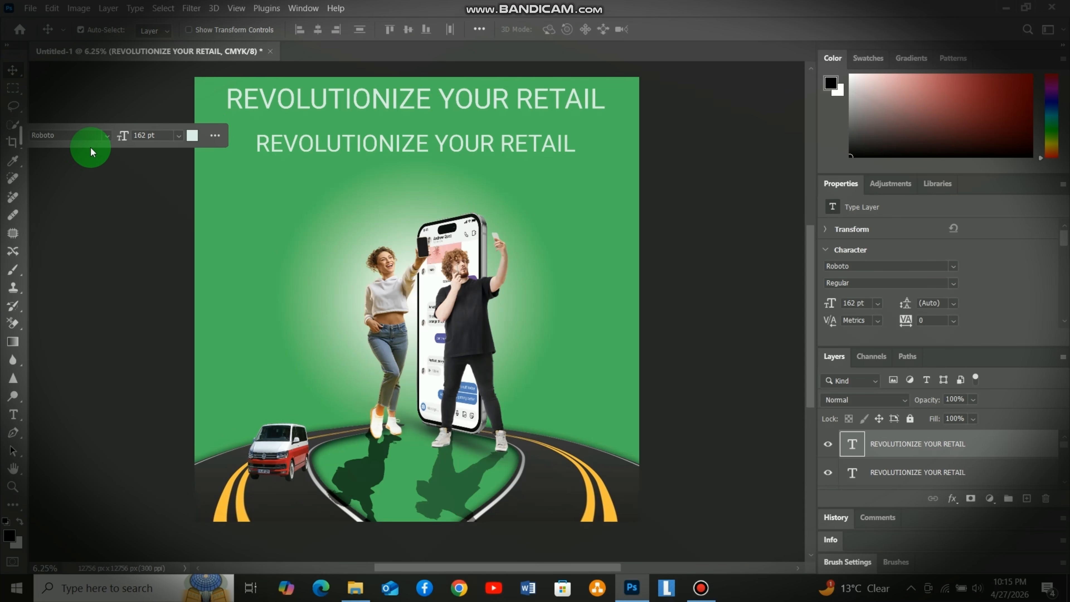
- Draw a black rectangle about 3093 by 738 px below the two headlines, left of the poster's center
click(20, 507)
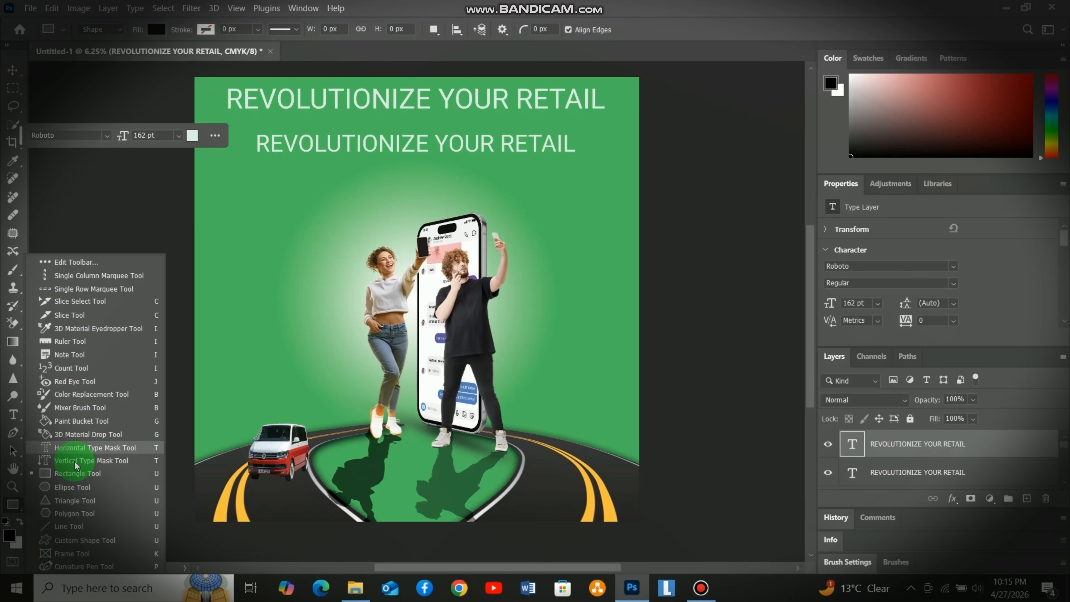
click(77, 474)
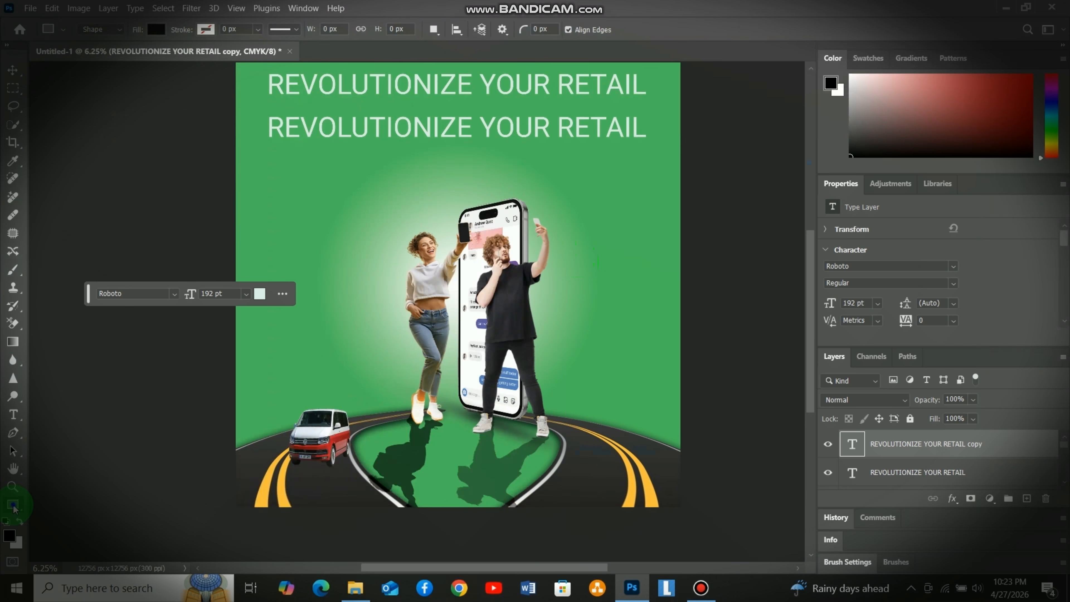
click(13, 504)
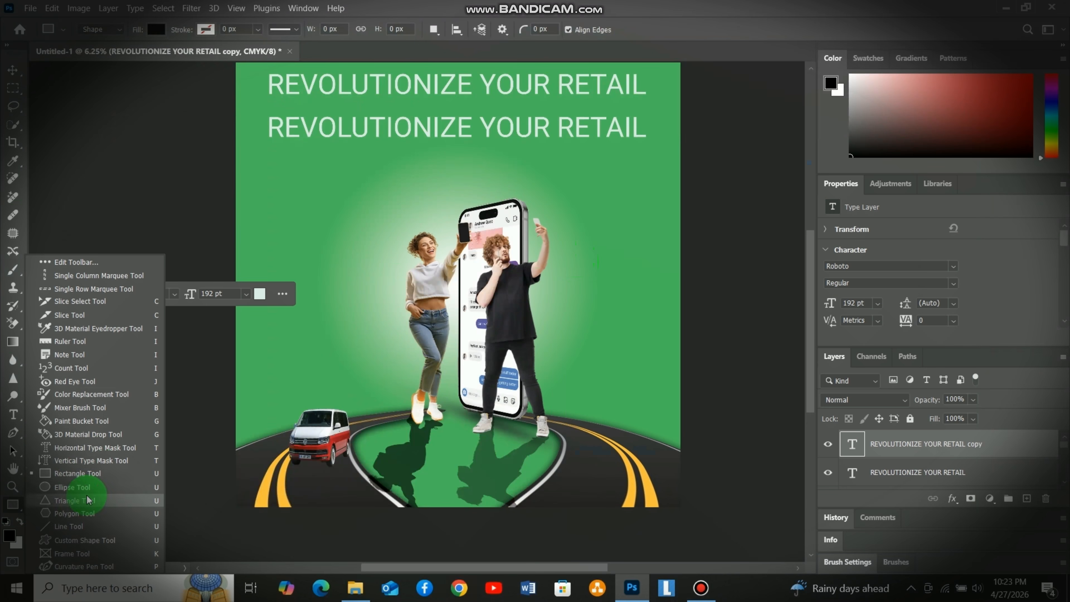
click(83, 498)
drag(335, 168, 442, 194)
scroll(466, 190, up, 2)
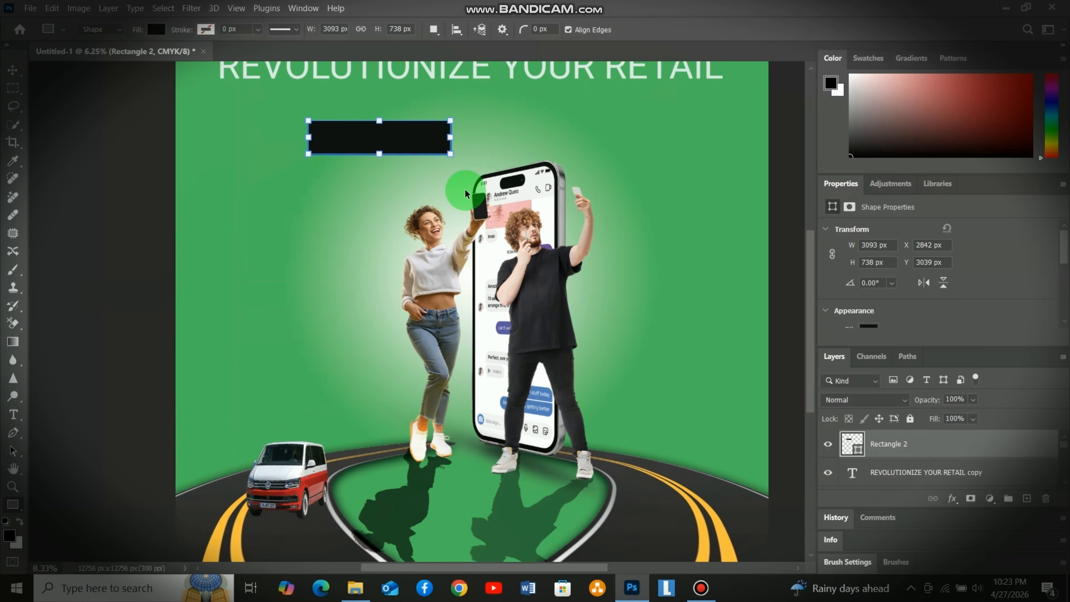
scroll(461, 168, up, 3)
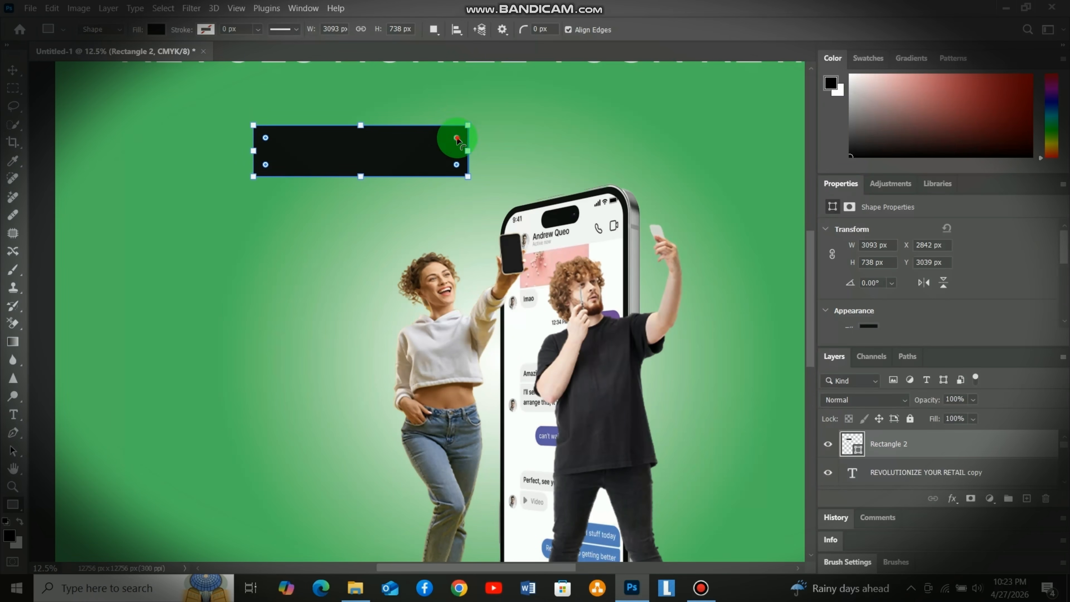
drag(457, 138, 436, 156)
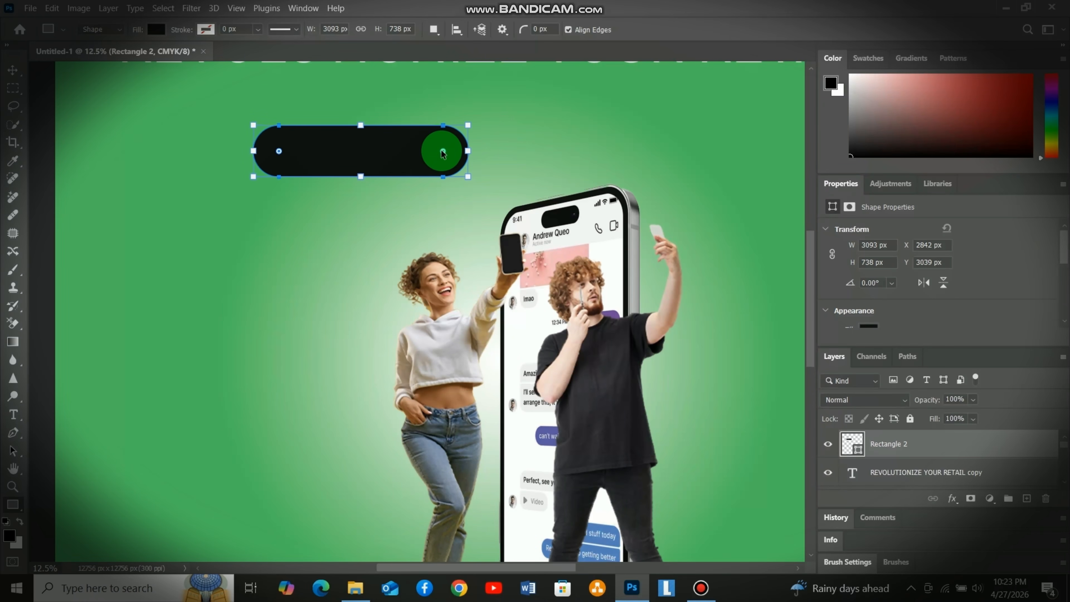
scroll(442, 153, up, 2)
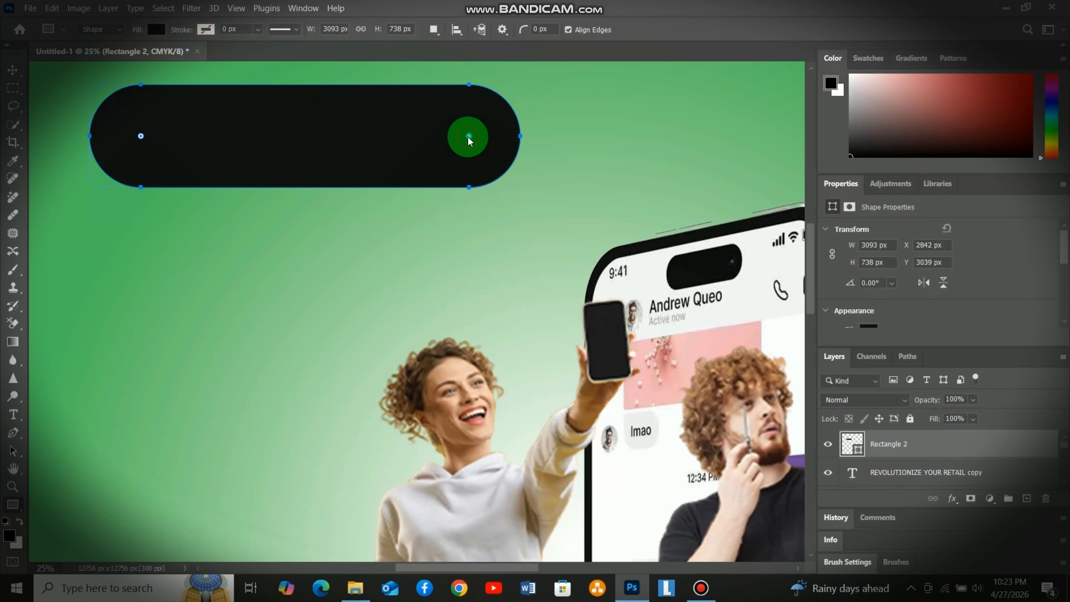
drag(469, 138, 544, 80)
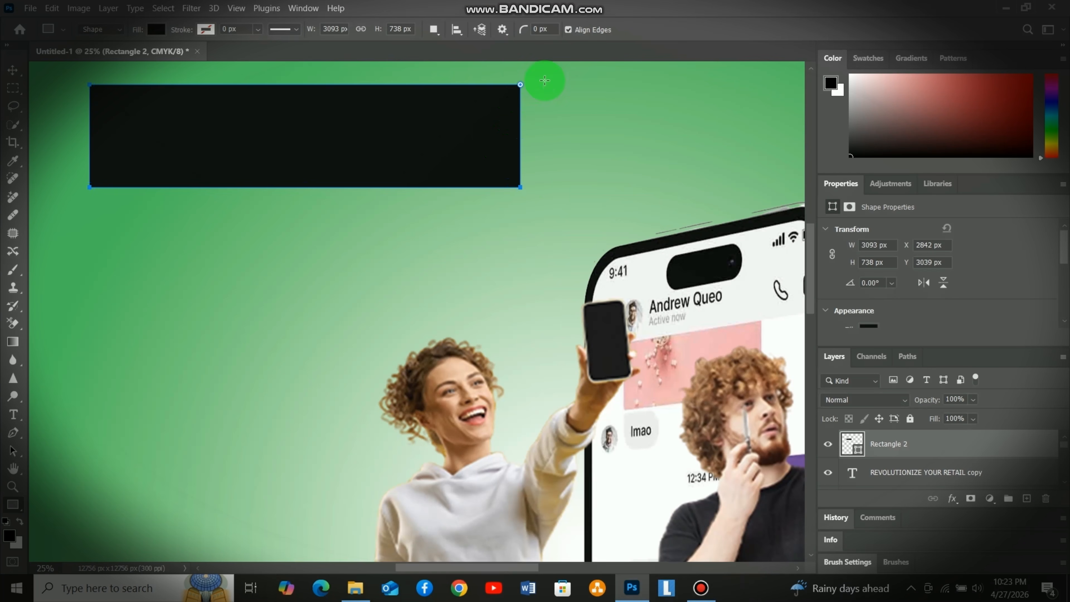
- Round the rectangle's two left corners into a nearly semicircular end, keeping both right corners square
drag(102, 101, 139, 132)
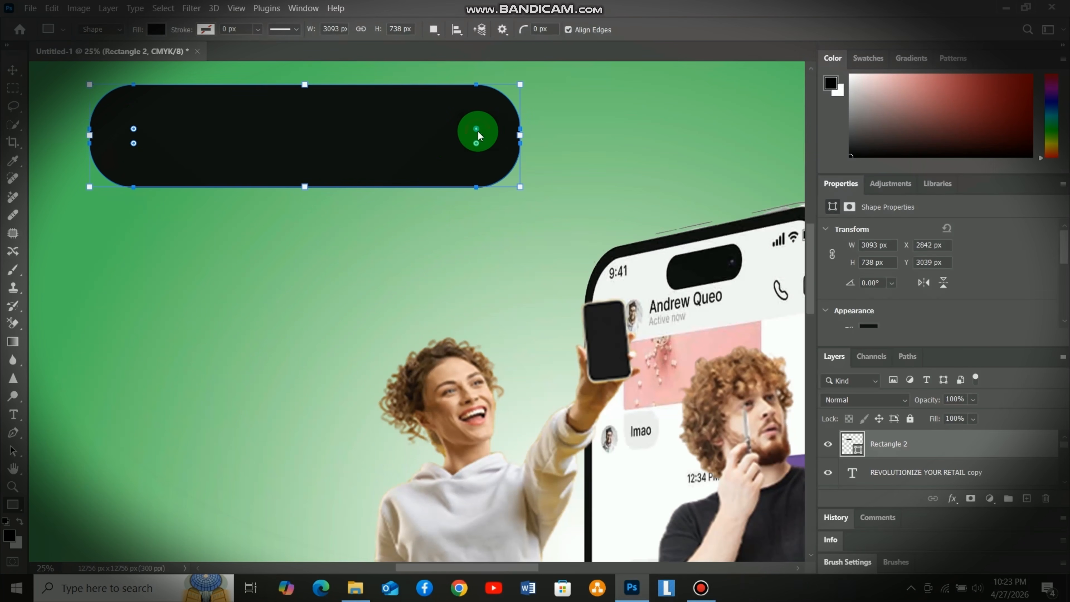
drag(479, 135, 530, 83)
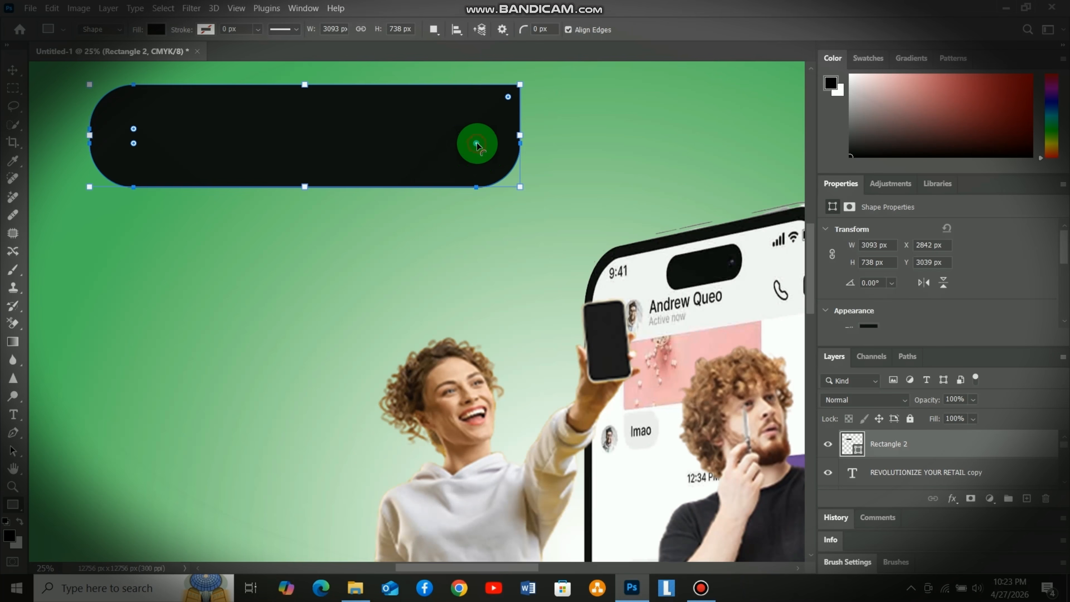
drag(477, 144, 534, 189)
- Fill the half-rounded rectangle with the recently used dark green
key(ctrl+minus)
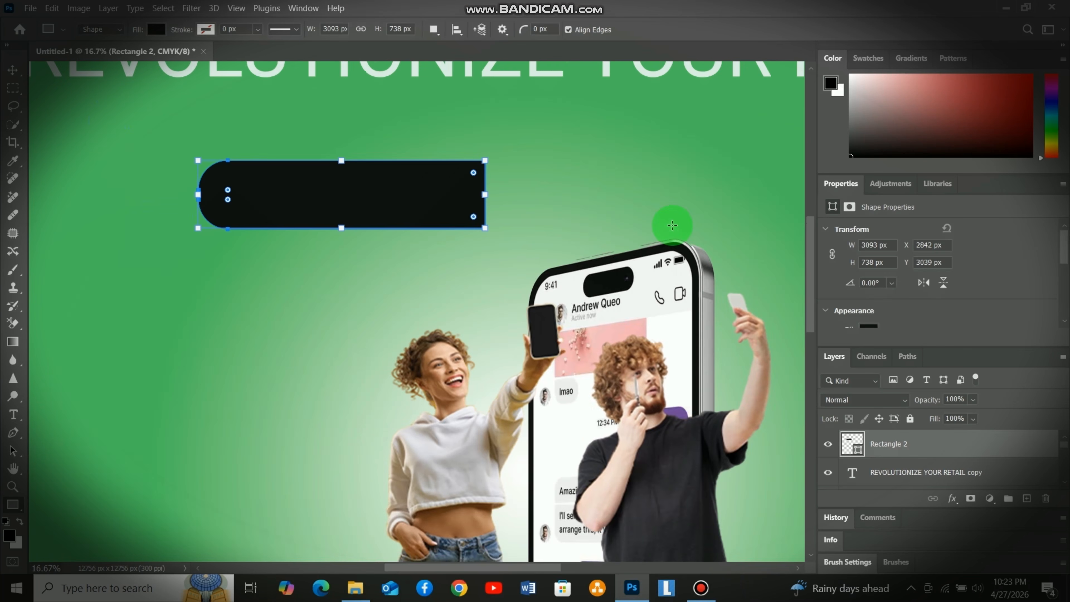
key(ctrl+minus)
click(155, 29)
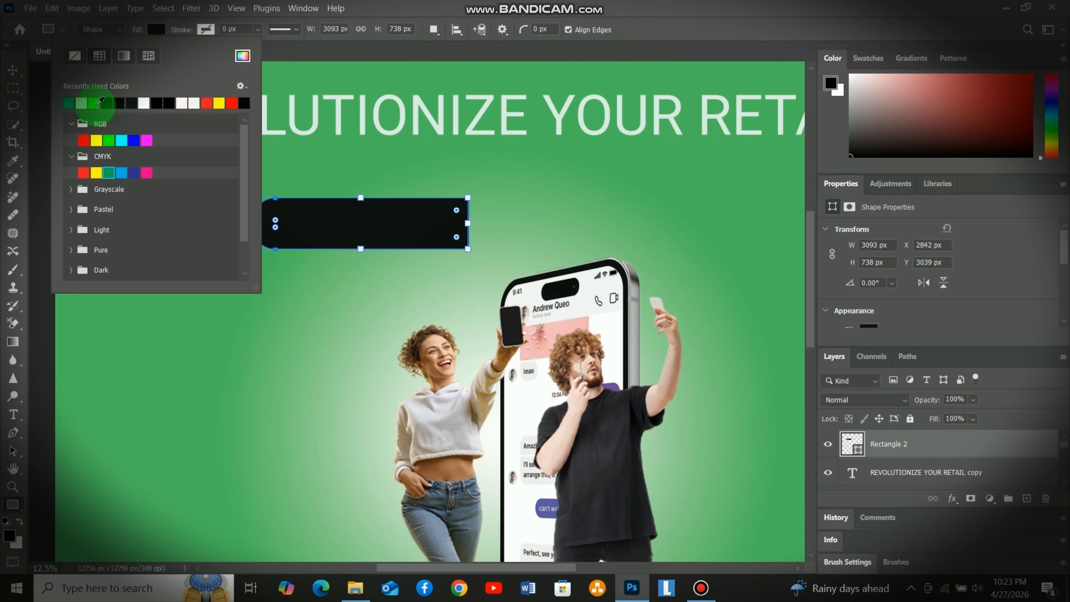
click(70, 105)
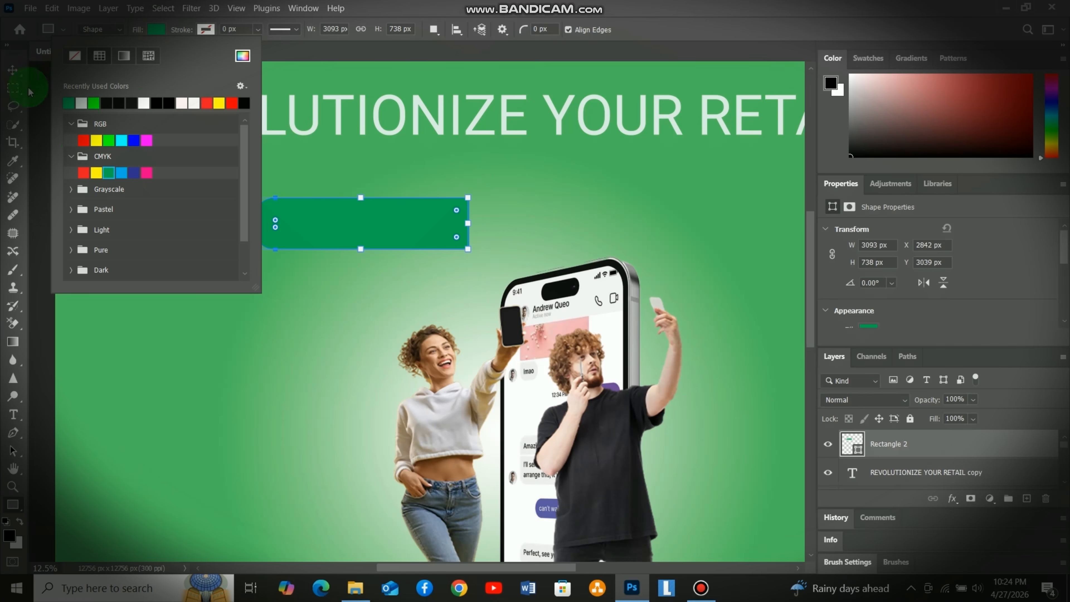
- Duplicate the green rectangle and place the copy directly against its right edge
click(14, 71)
drag(401, 213, 552, 250)
key(ctrl+minus)
- Flip the rectangle copy horizontally and align it with the original so both form one pill shape
right_click(554, 251)
click(100, 120)
click(52, 9)
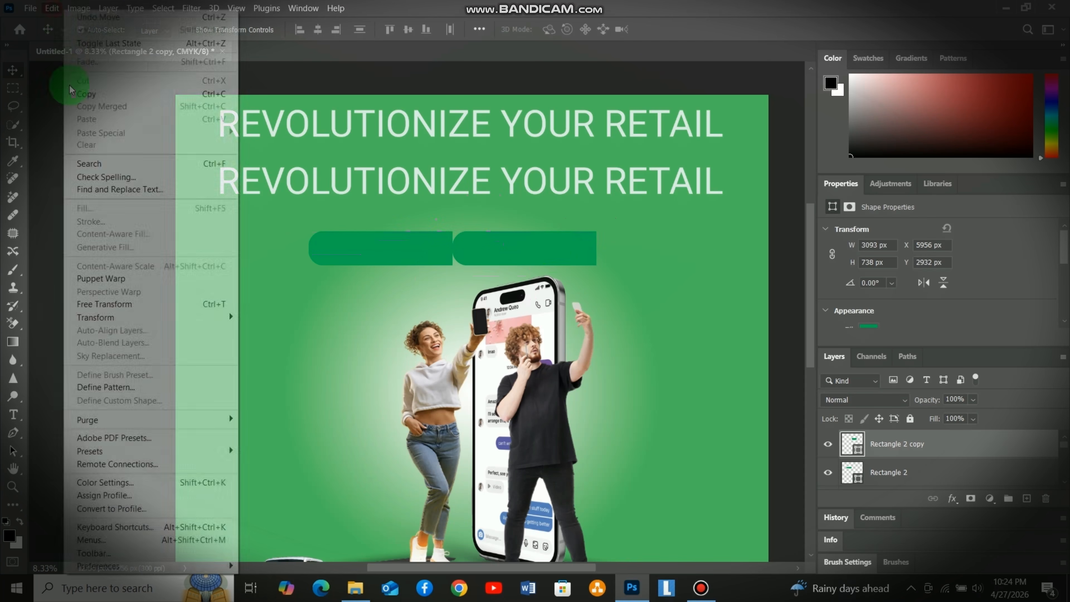
mouse_move(215, 317)
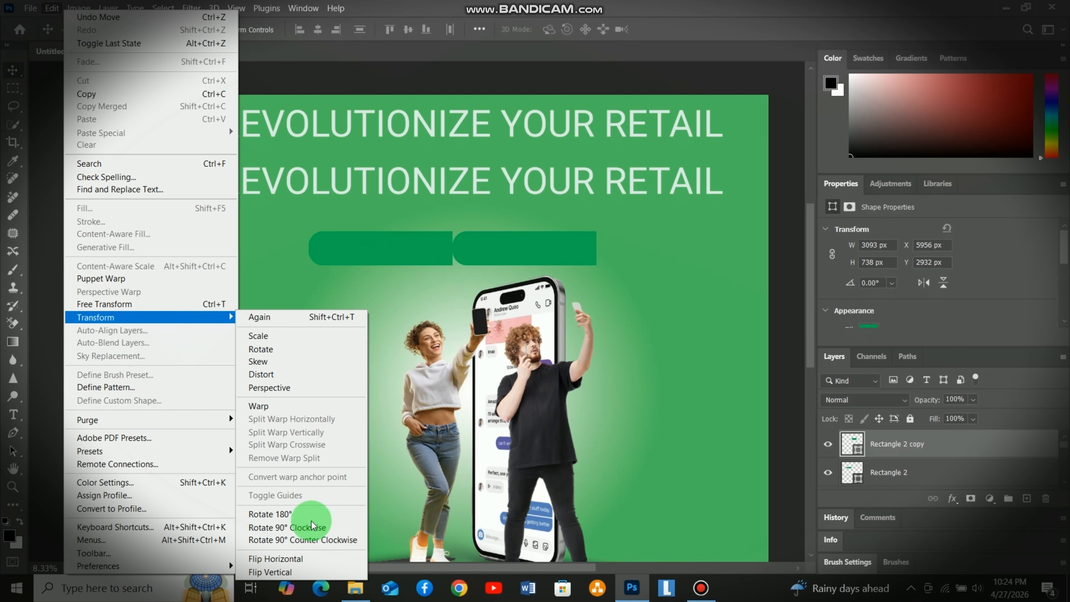
click(311, 554)
drag(508, 266, 507, 262)
- Give the left half of the green pill a 10 px white stroke
click(389, 249)
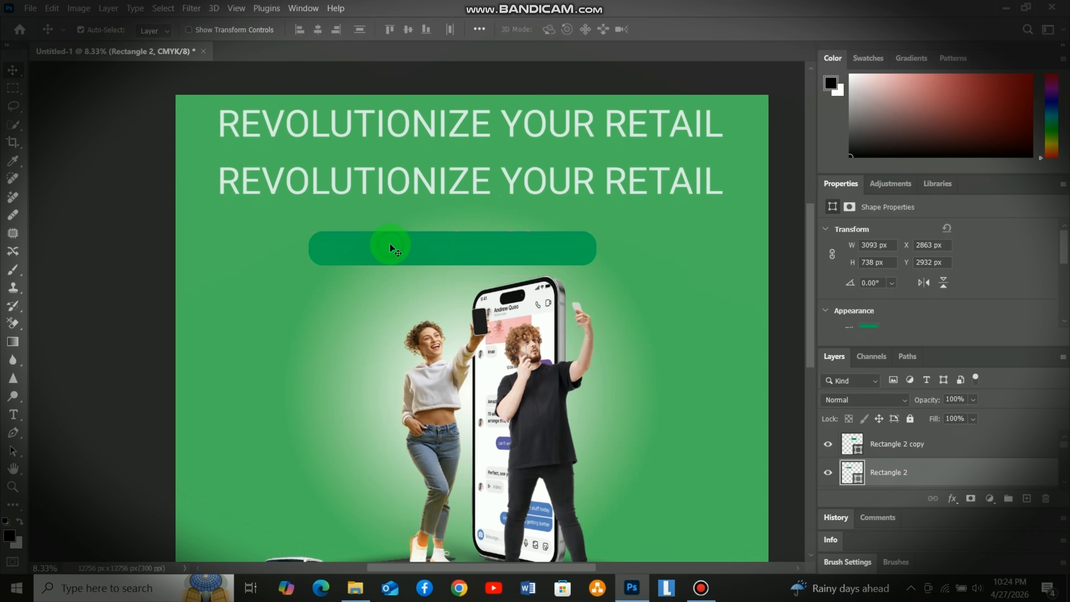
click(12, 506)
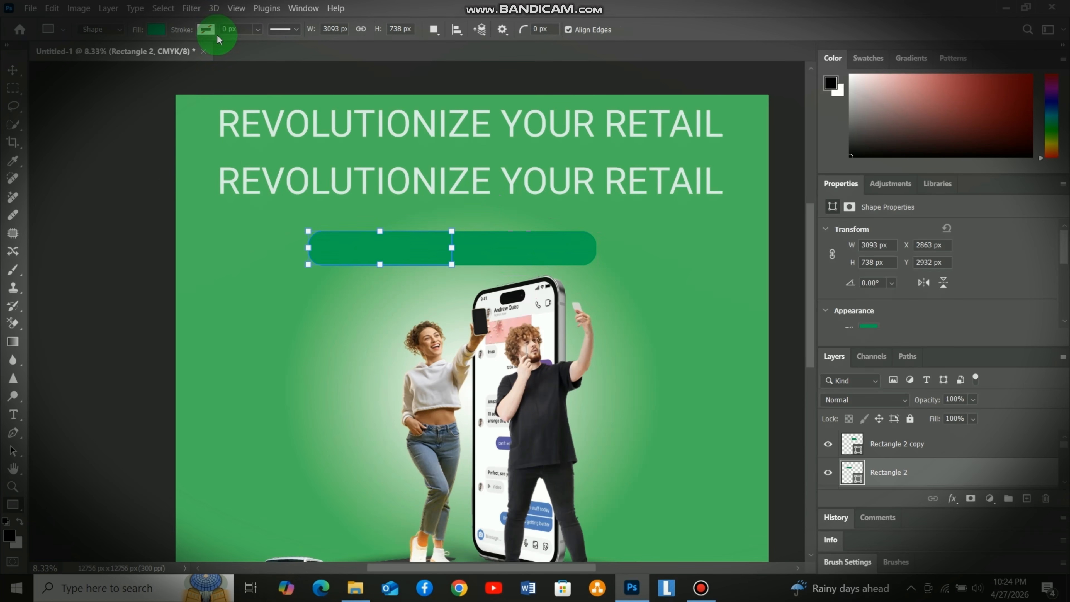
click(230, 29)
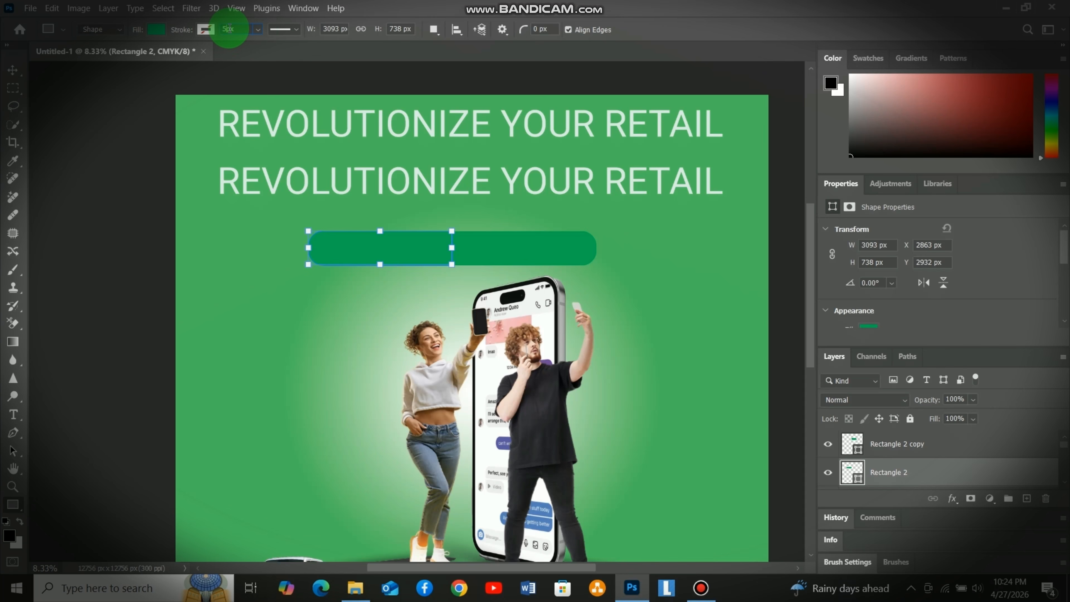
text(5)
click(206, 29)
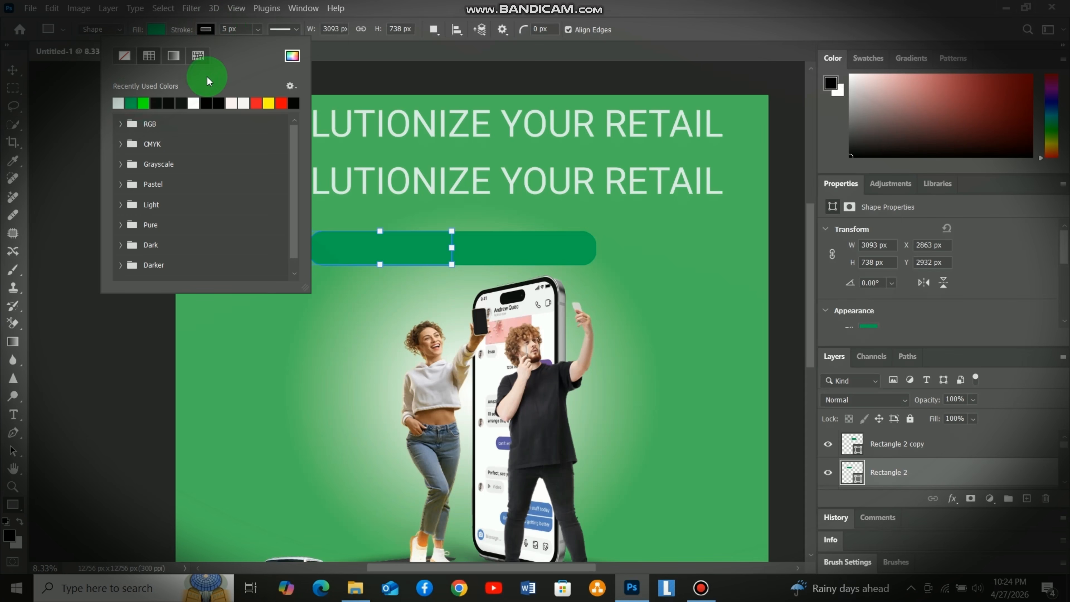
click(238, 28)
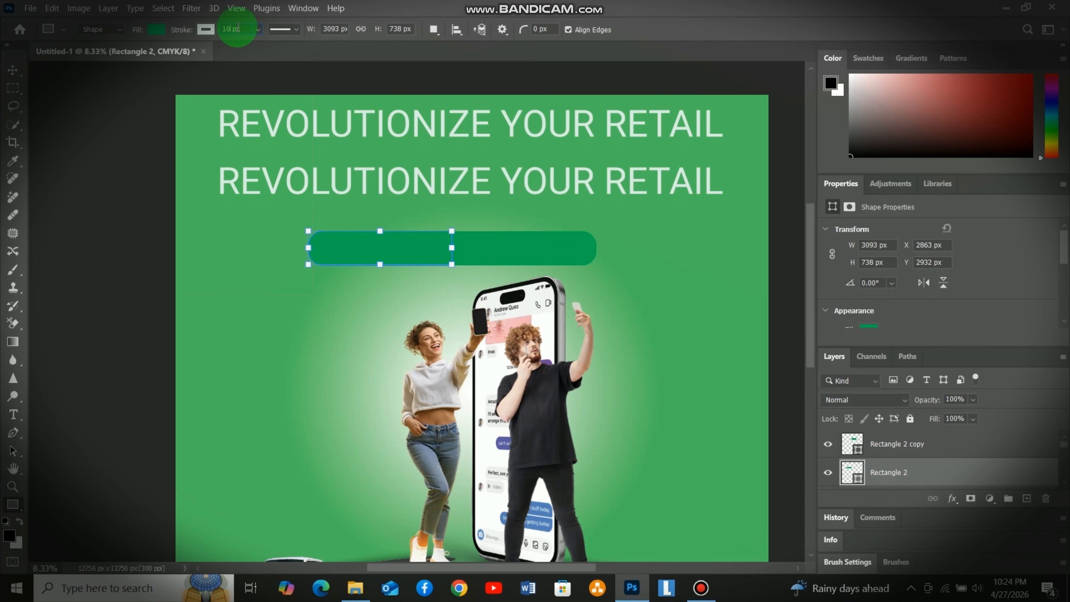
click(12, 70)
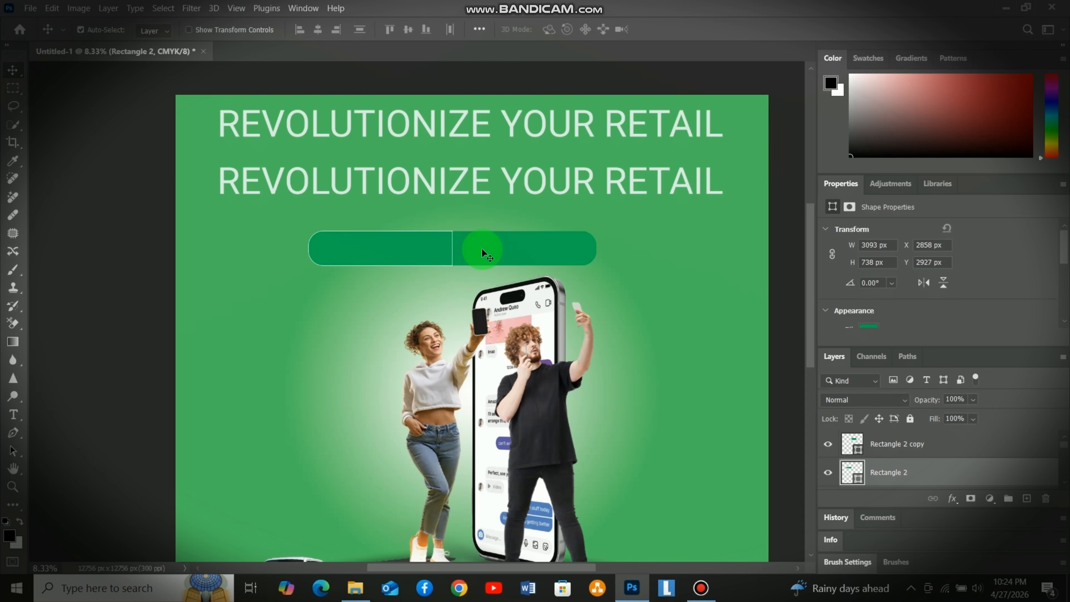
- Give the pill's right half a matching 10 px white stroke
click(492, 250)
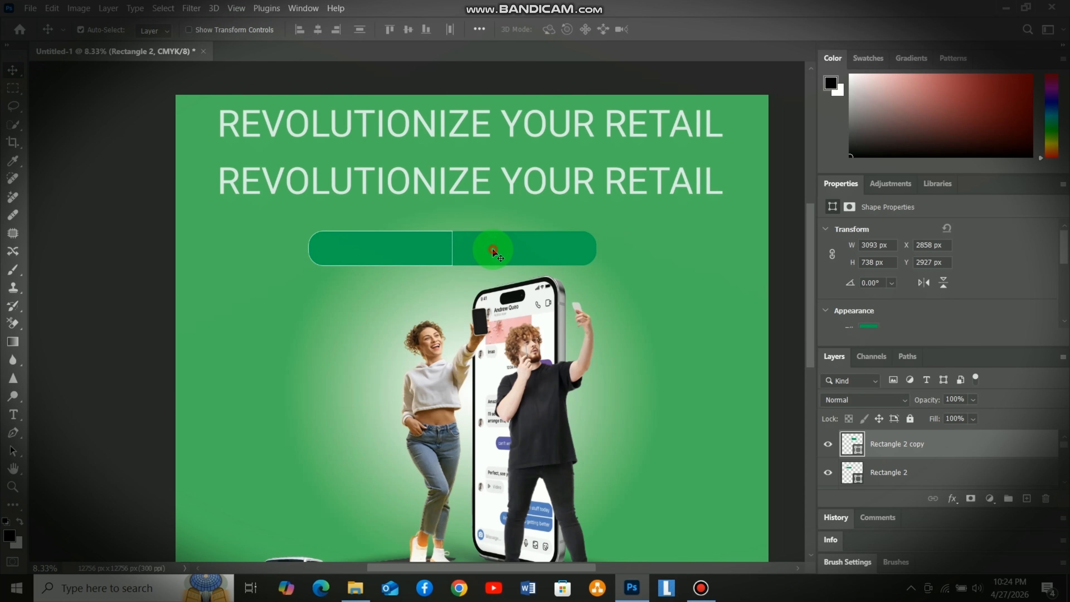
click(13, 505)
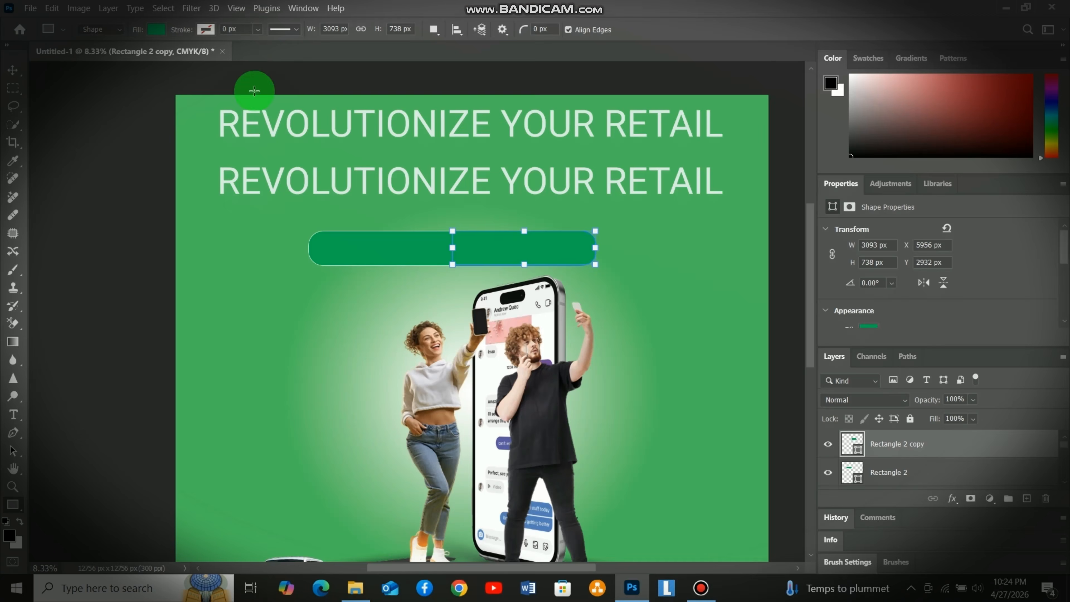
click(205, 29)
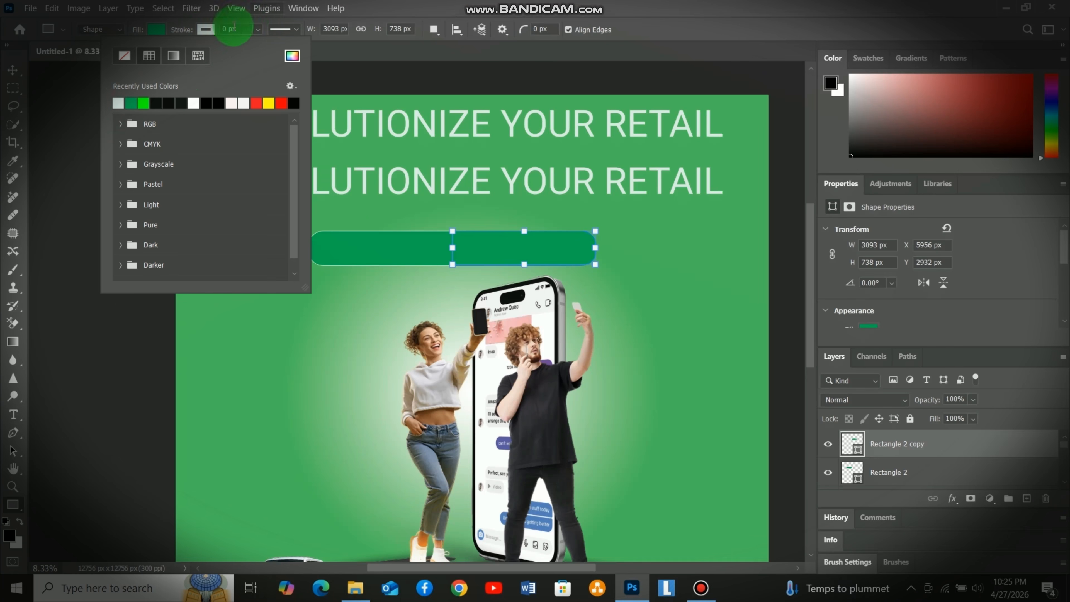
click(225, 29)
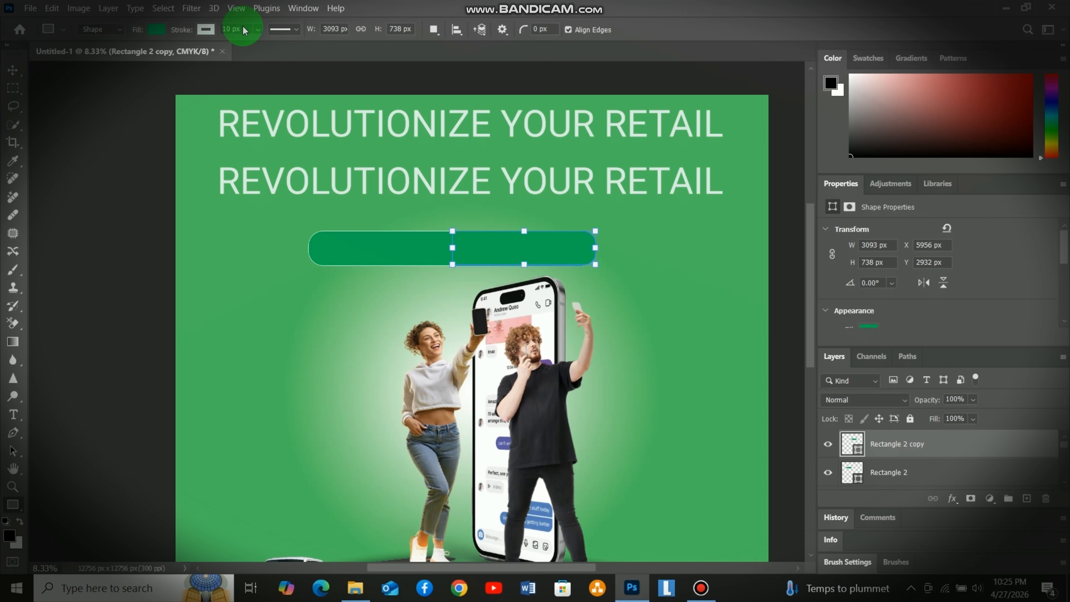
click(360, 111)
- Fill the pill's right half with the recently used light green
click(166, 38)
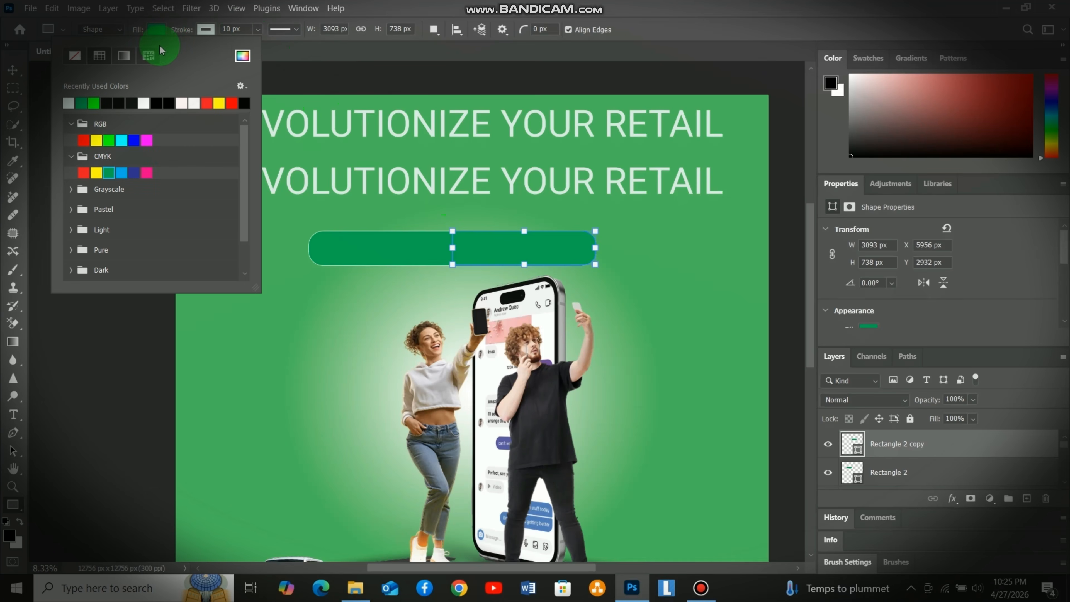
double_click(109, 173)
click(708, 149)
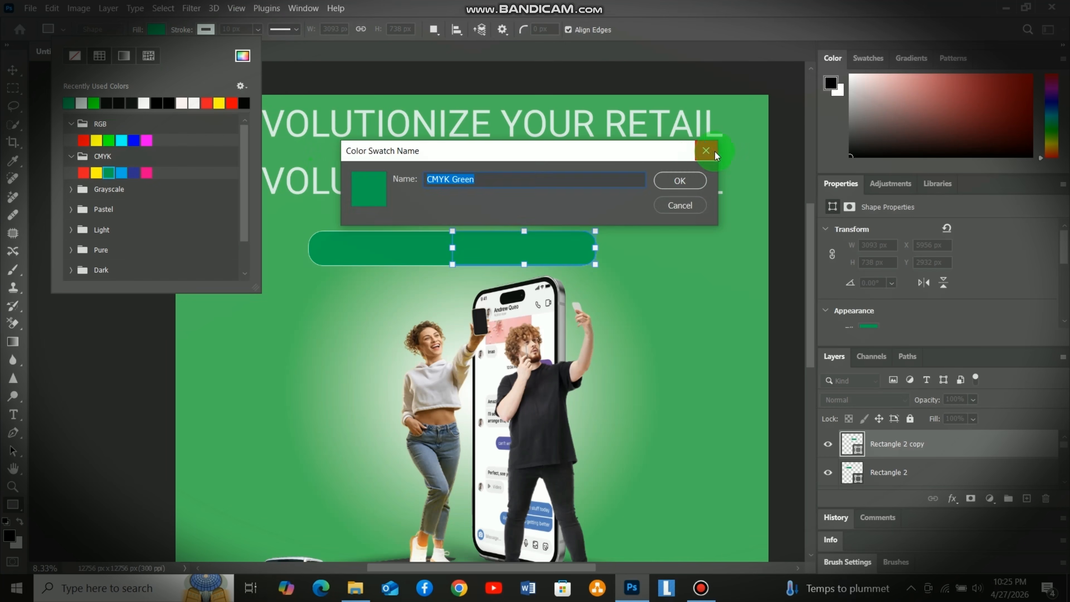
click(93, 137)
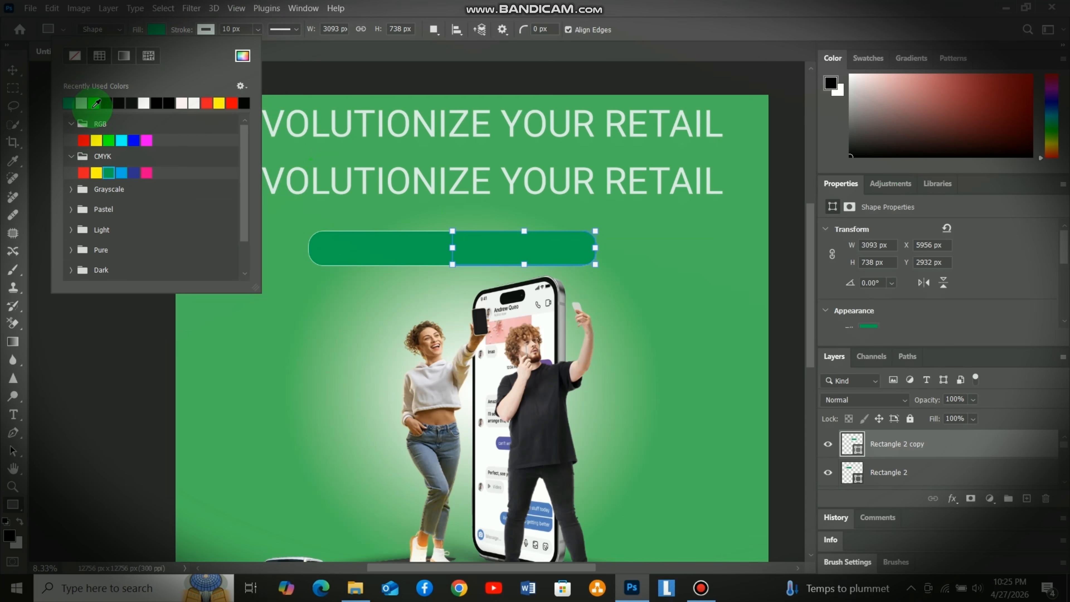
click(41, 104)
key(v)
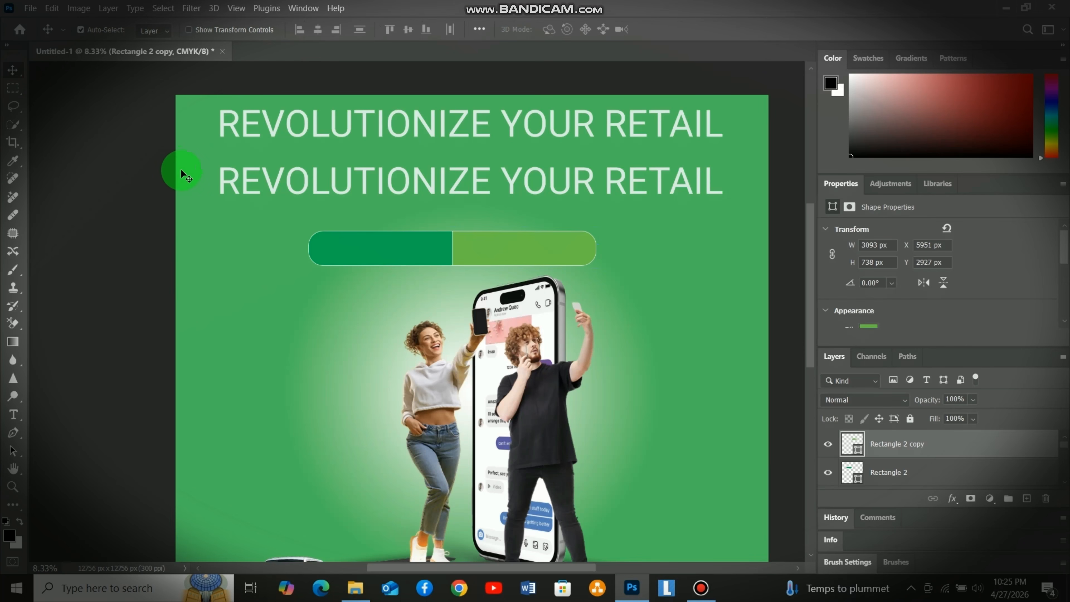
- Copy the upper headline to just below the pill as STAR, with its layer above the pill shapes
click(349, 128)
drag(349, 126, 336, 293)
double_click(336, 292)
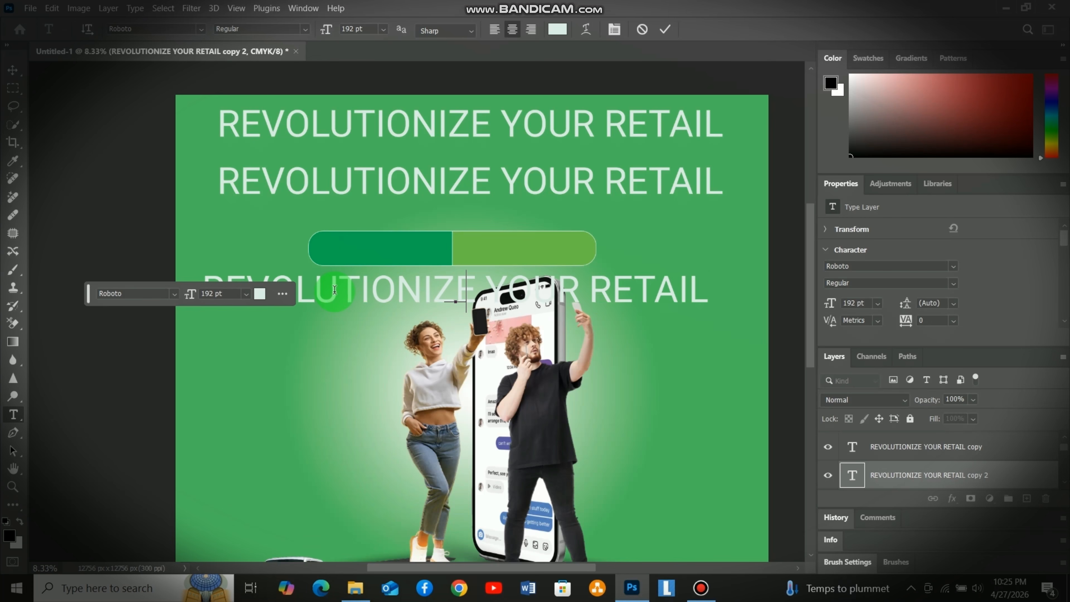
text(STAR)
drag(951, 474, 940, 434)
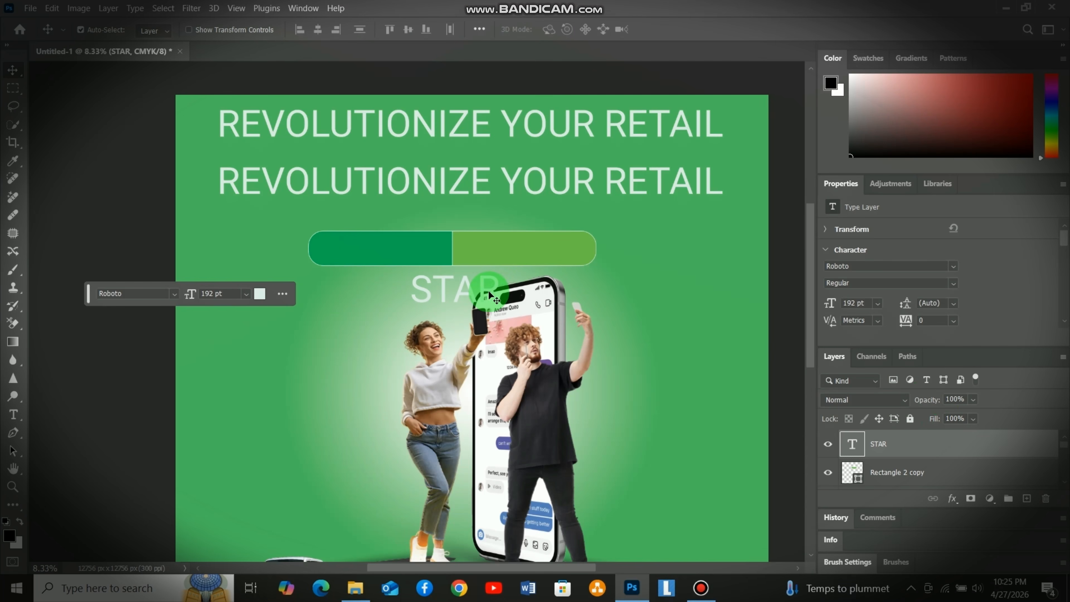
- Place STAR on the pill's dark green half and a copy reading BUSINESS on the light green half
drag(432, 288, 499, 250)
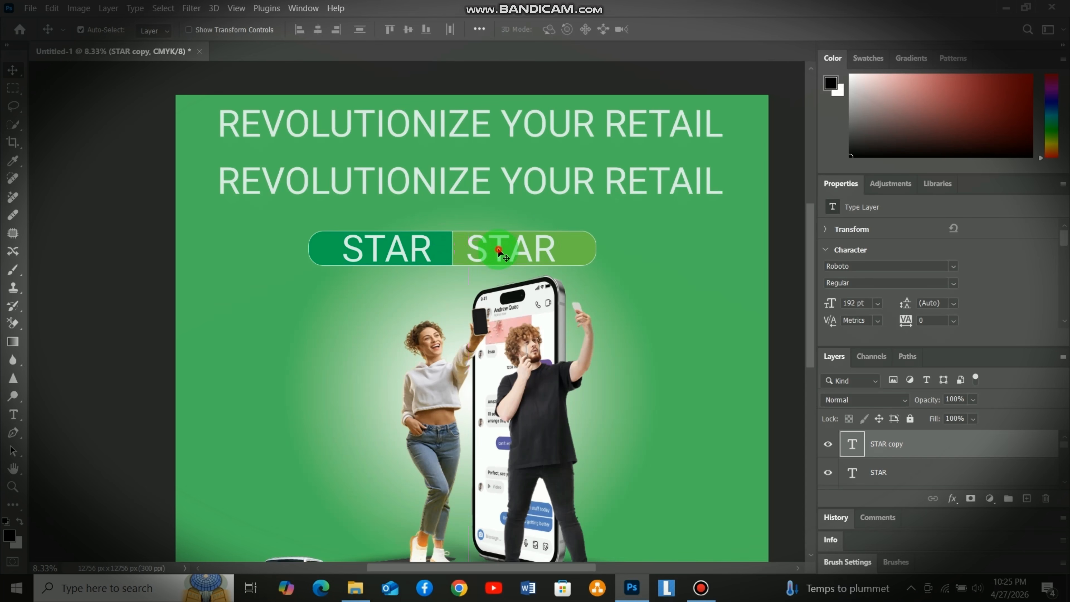
double_click(499, 247)
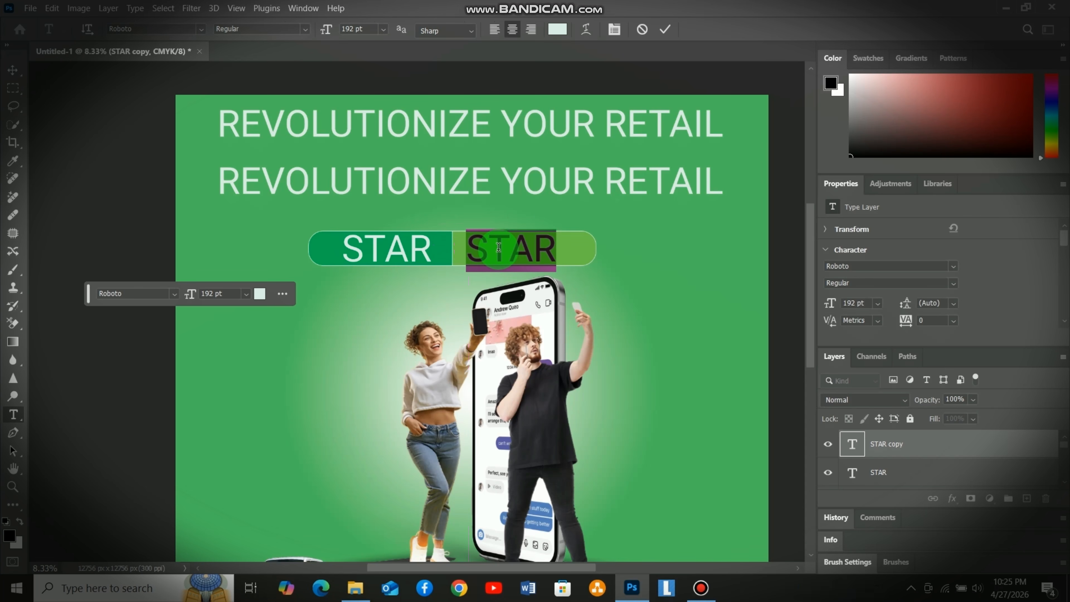
text(bU)
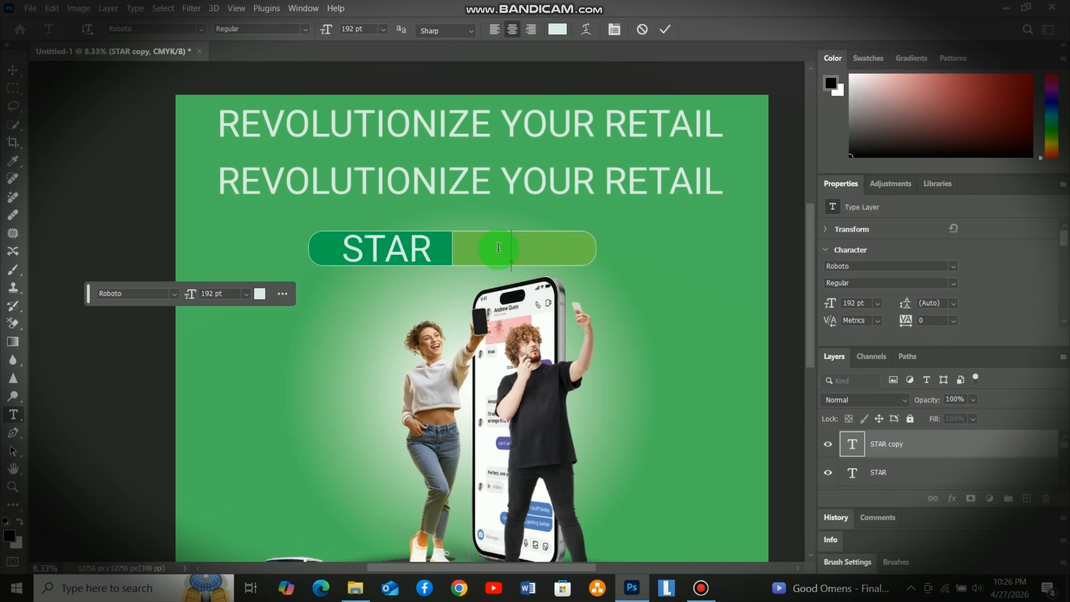
text(S)
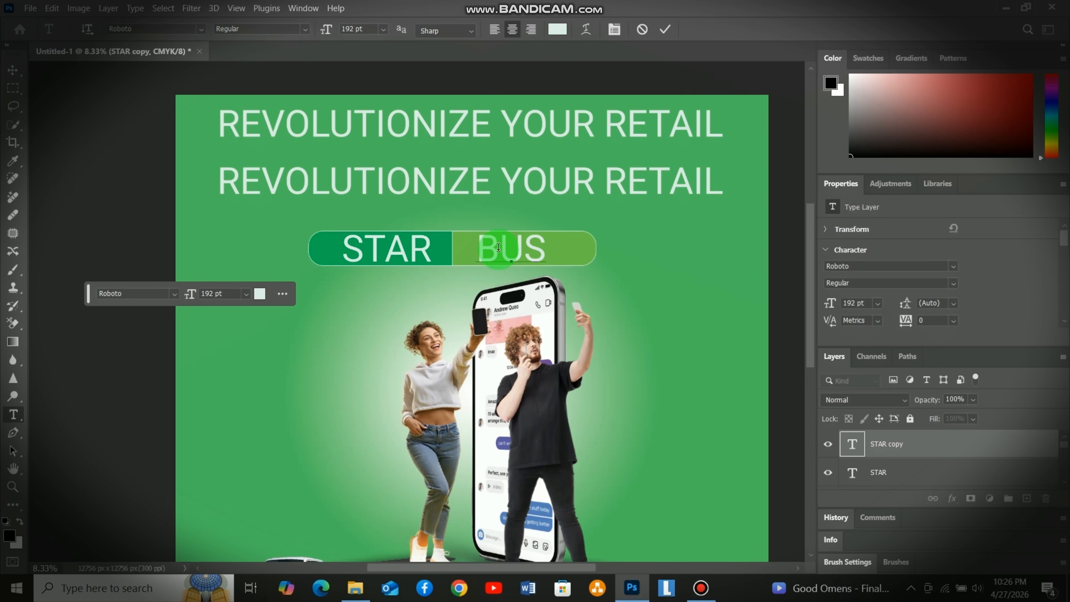
text(INESS)
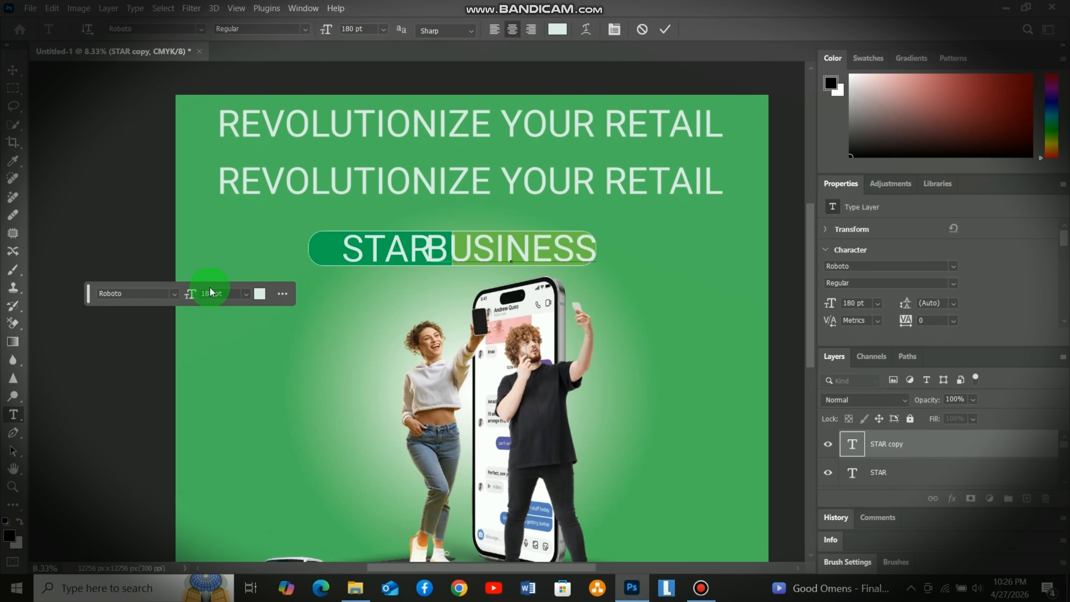
- Set the font size of the BUSINESS text to 180 pt
click(13, 70)
double_click(538, 248)
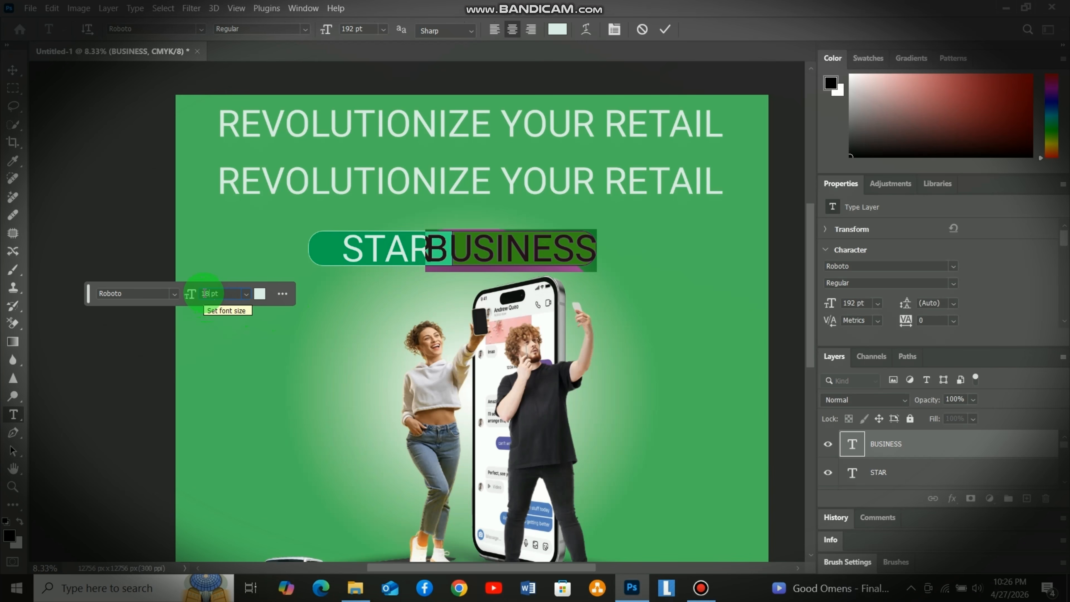
text(0)
key(Return)
click(12, 70)
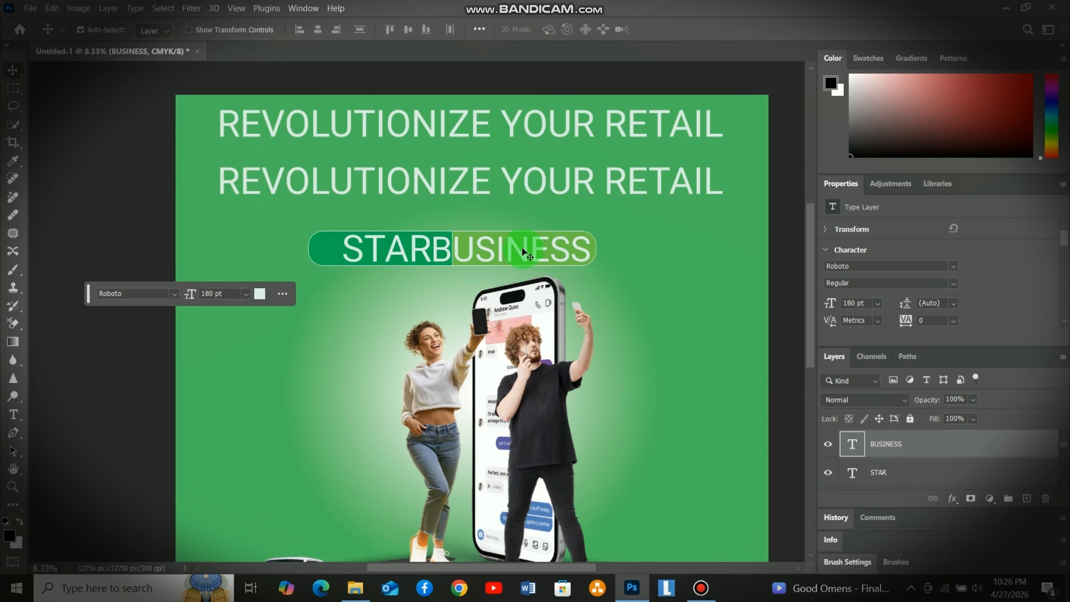
- Set the BUSINESS text to 160 pt and shift it onto the pill's light green half
drag(522, 252, 550, 248)
double_click(548, 247)
click(213, 294)
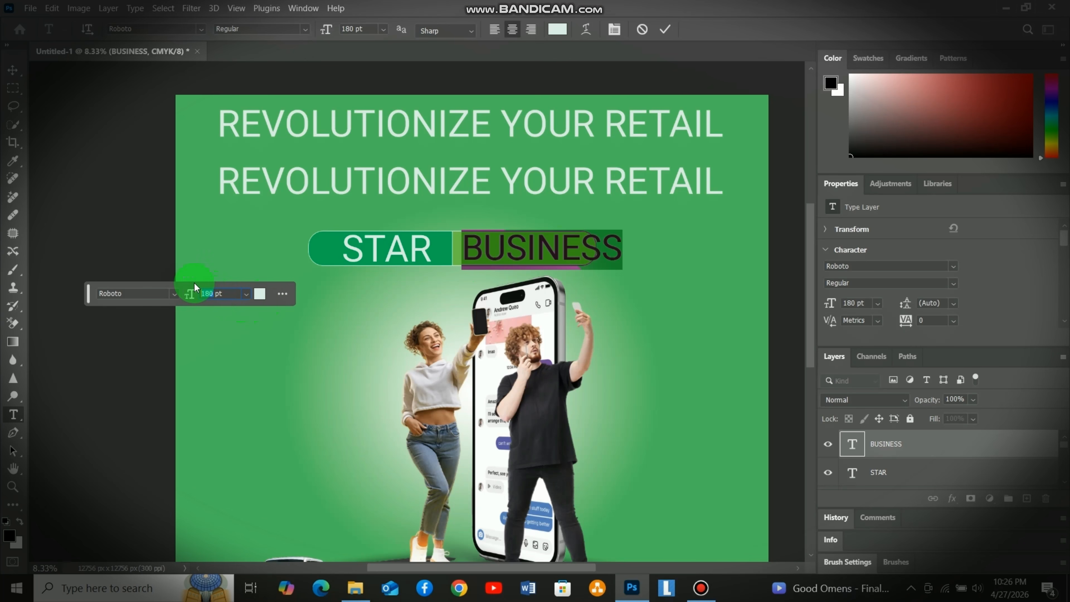
key(Return)
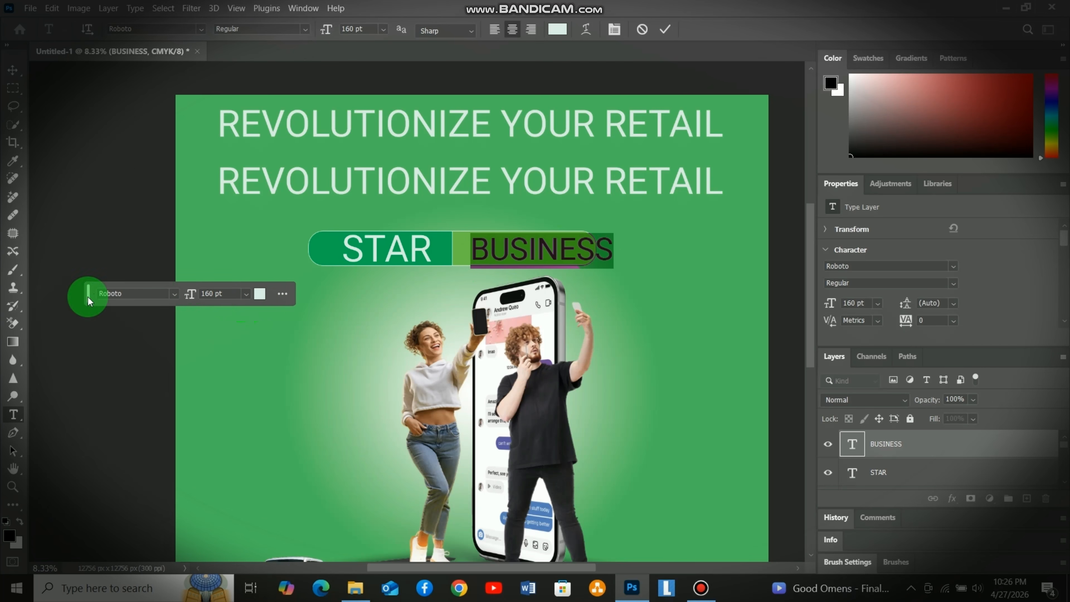
click(9, 71)
drag(521, 253, 505, 255)
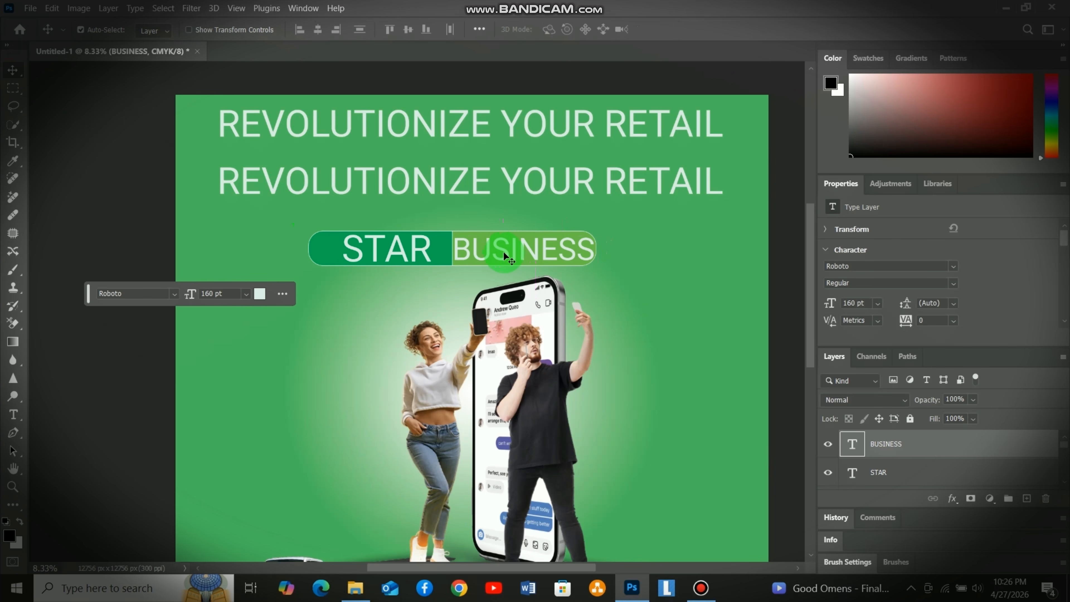
- Set the BUSINESS text to 140 pt and center it vertically in the light green half
double_click(525, 253)
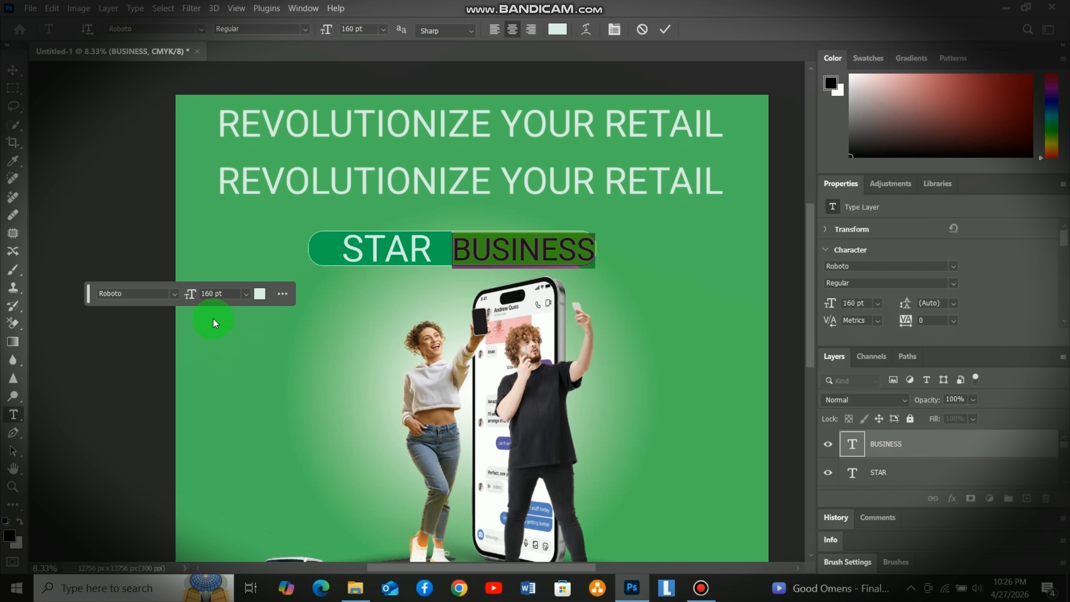
key(Return)
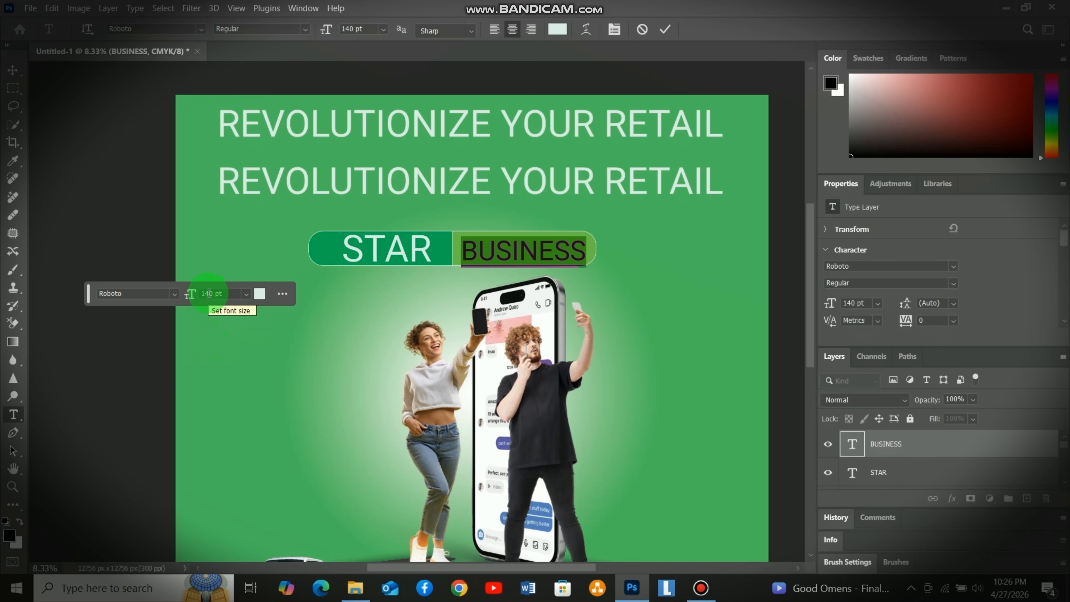
click(12, 71)
drag(510, 257, 510, 254)
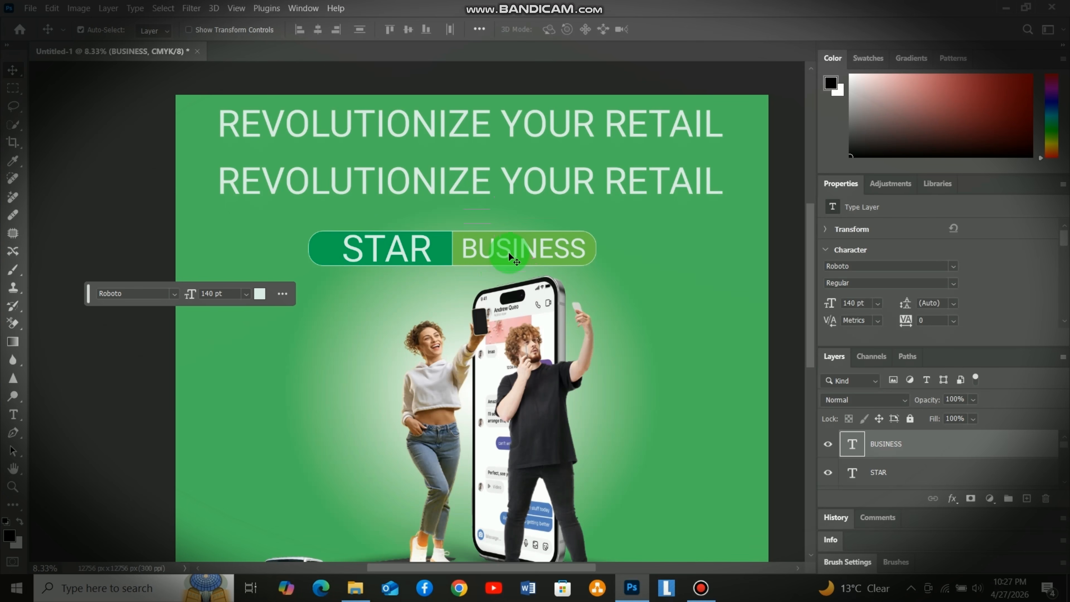
- Place Rectangle 1.png as an embedded image, scaled to about 949%, on the green background to the woman's left
key(ctrl+minus)
key(ctrl+minus)
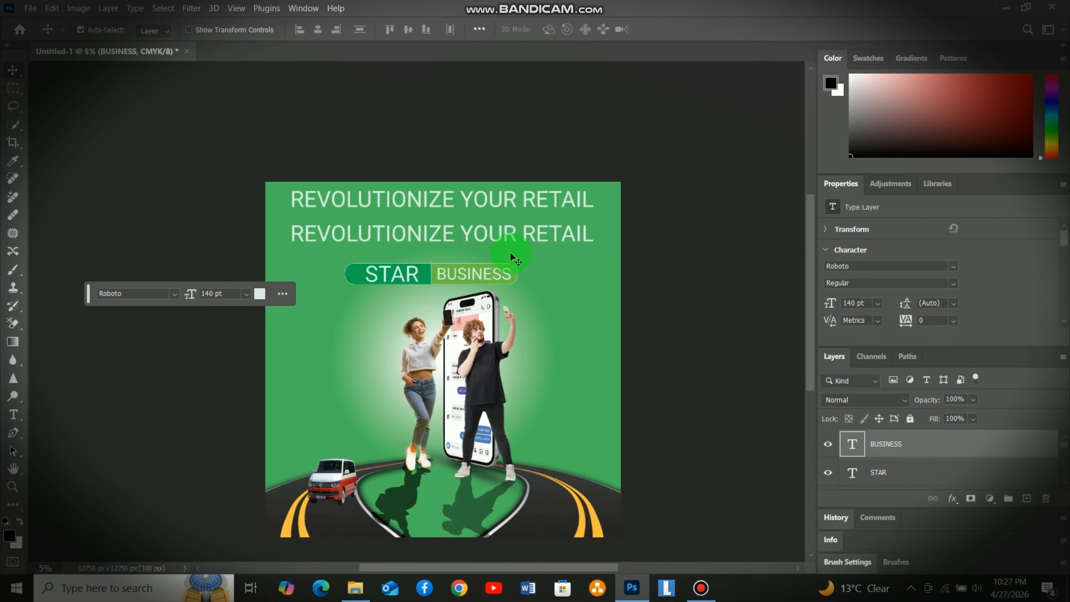
scroll(575, 276, down, 2)
click(241, 266)
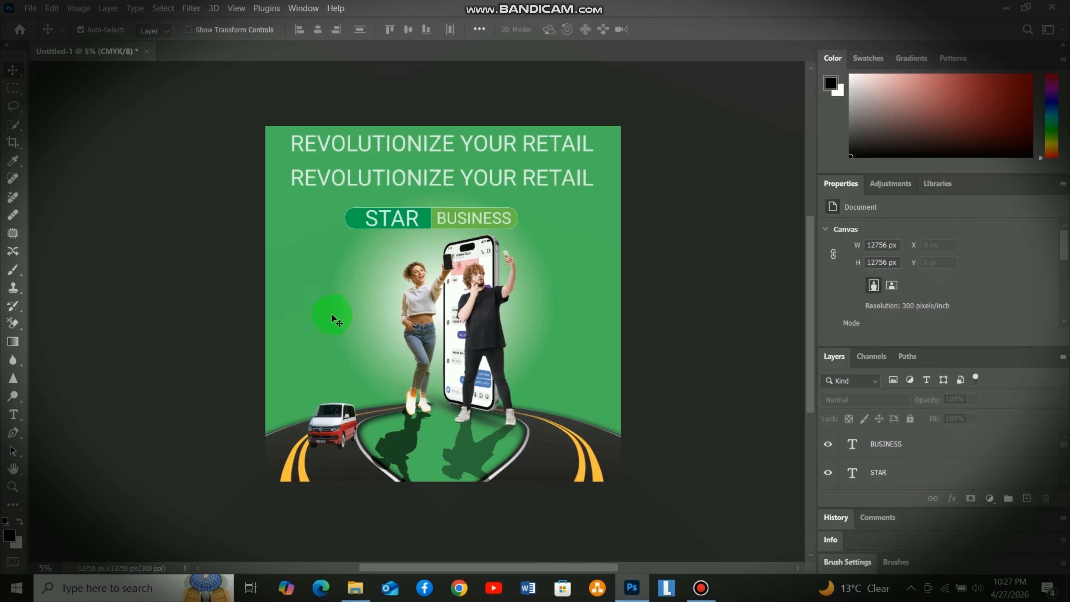
click(331, 424)
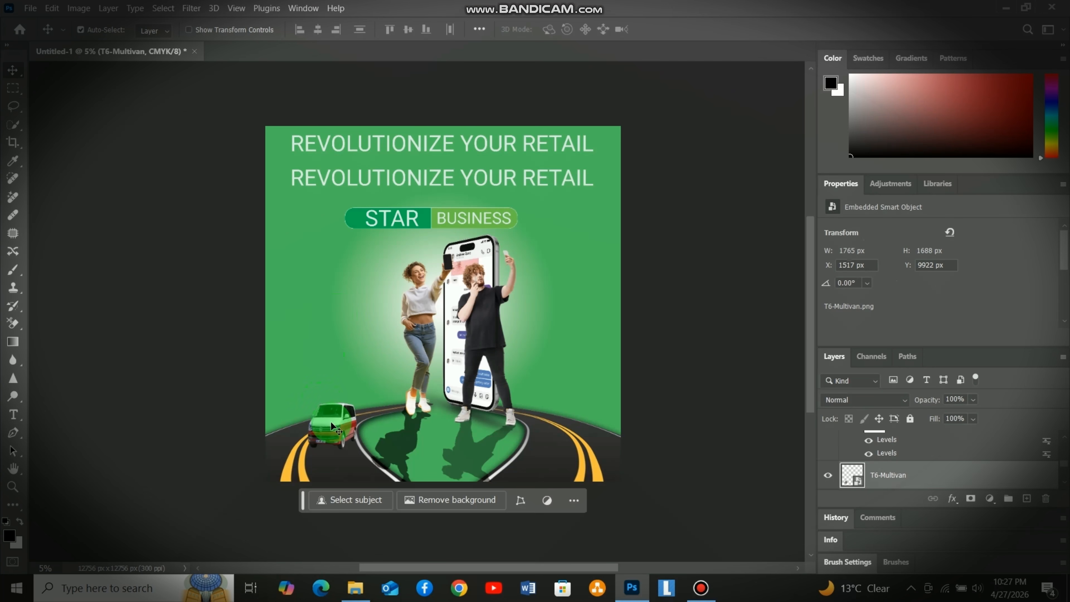
click(13, 102)
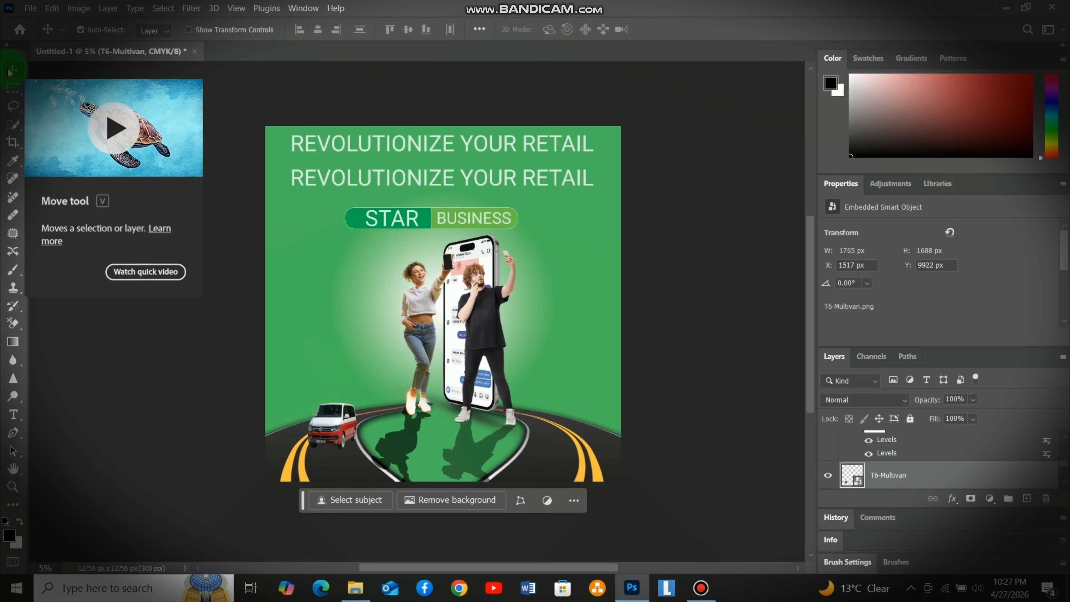
click(31, 8)
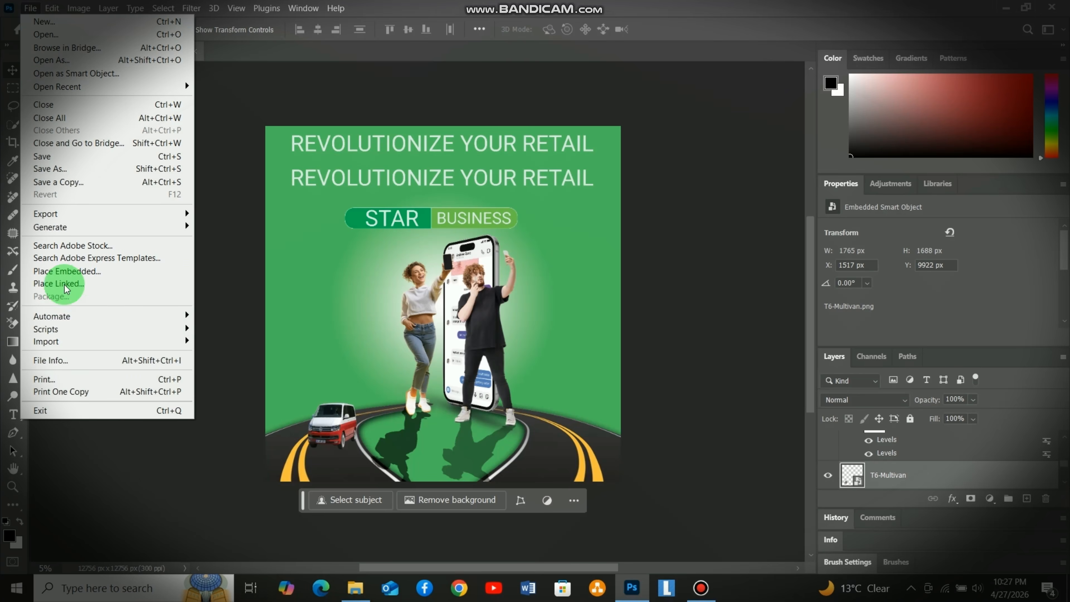
click(63, 273)
click(395, 118)
click(419, 311)
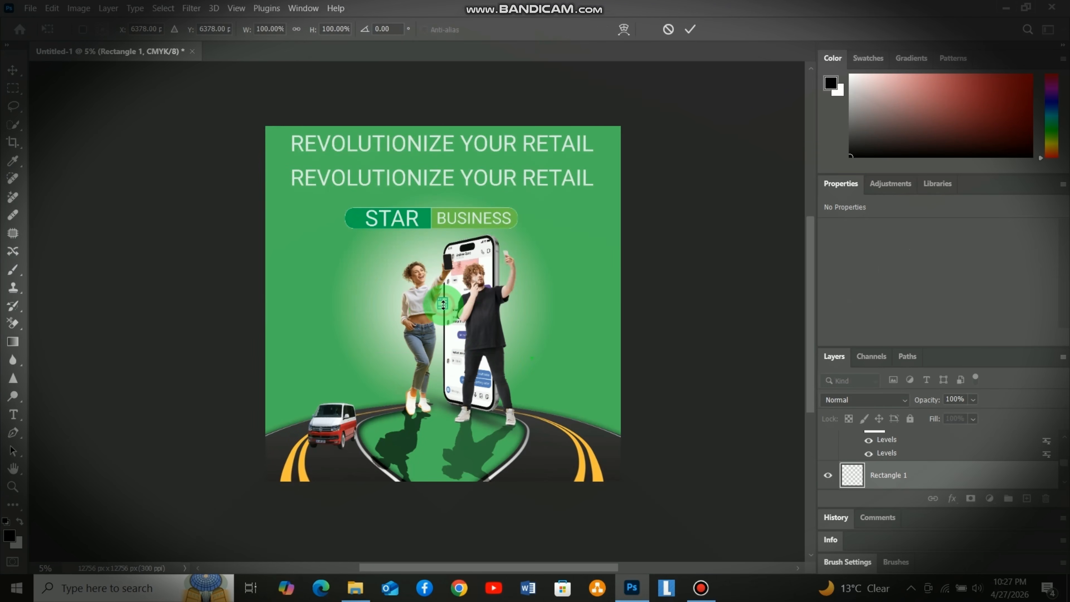
drag(448, 319, 318, 287)
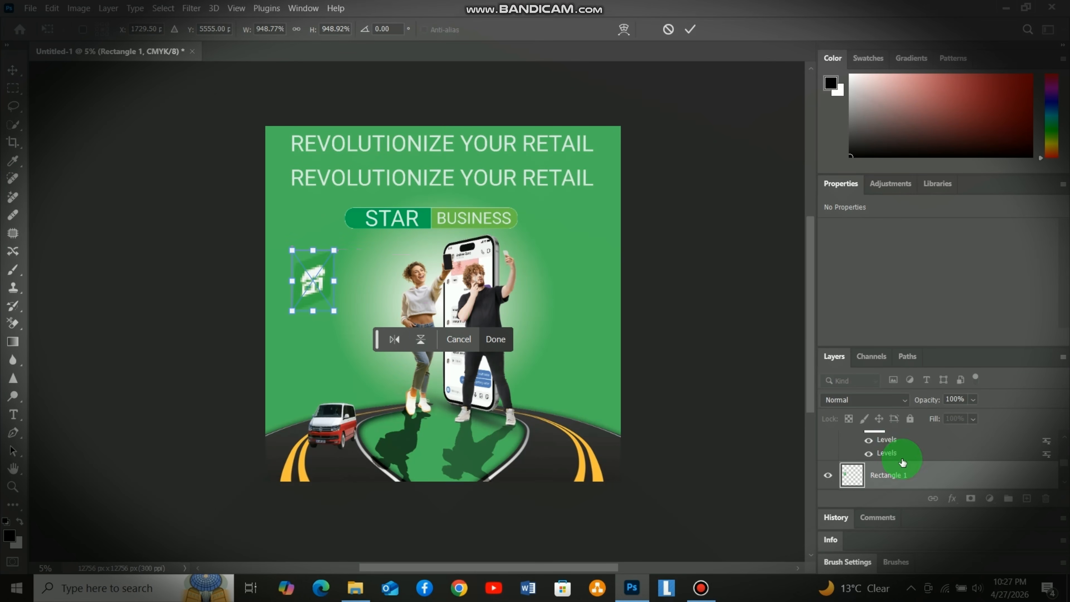
- Move the store icon's layer above the BUSINESS text layer and shift the icon slightly closer to the woman
drag(899, 474, 889, 439)
drag(322, 286, 341, 291)
click(975, 453)
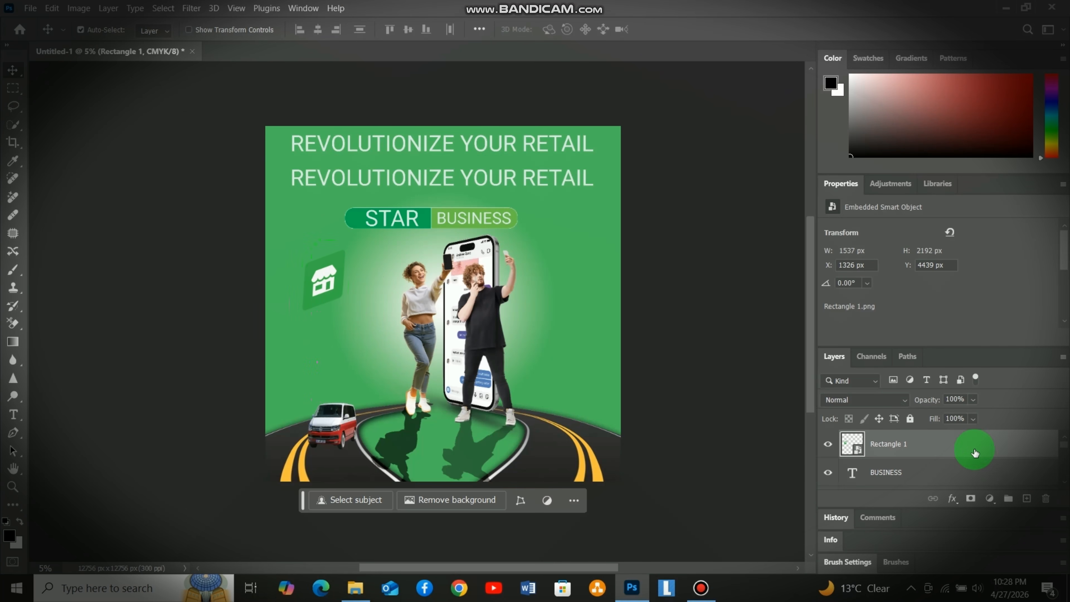
- Add a white Outer Glow with a size of 100 px to the store icon
right_click(972, 446)
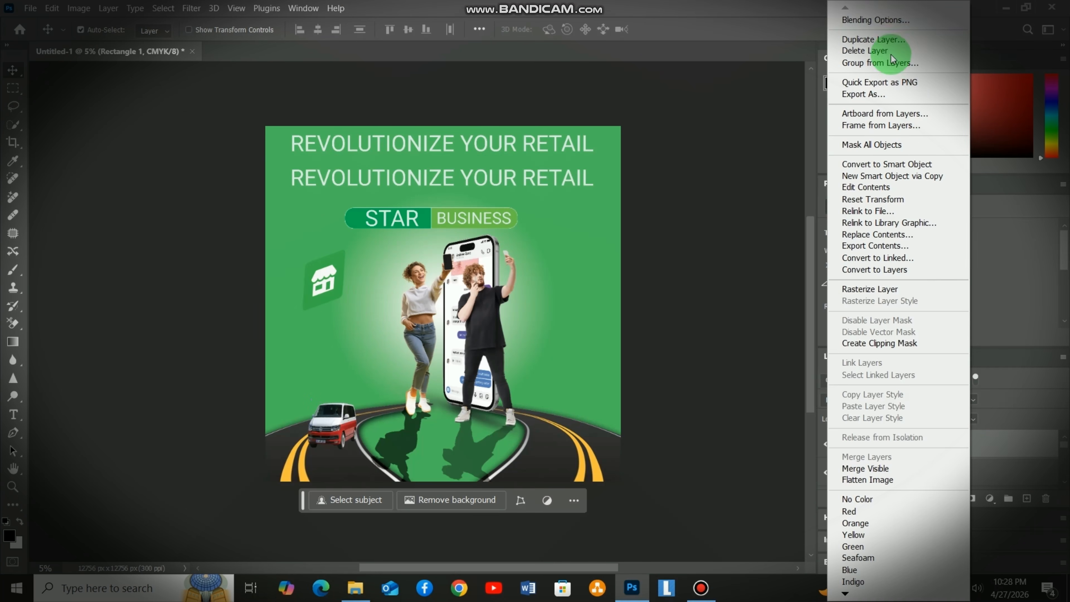
click(885, 19)
click(532, 336)
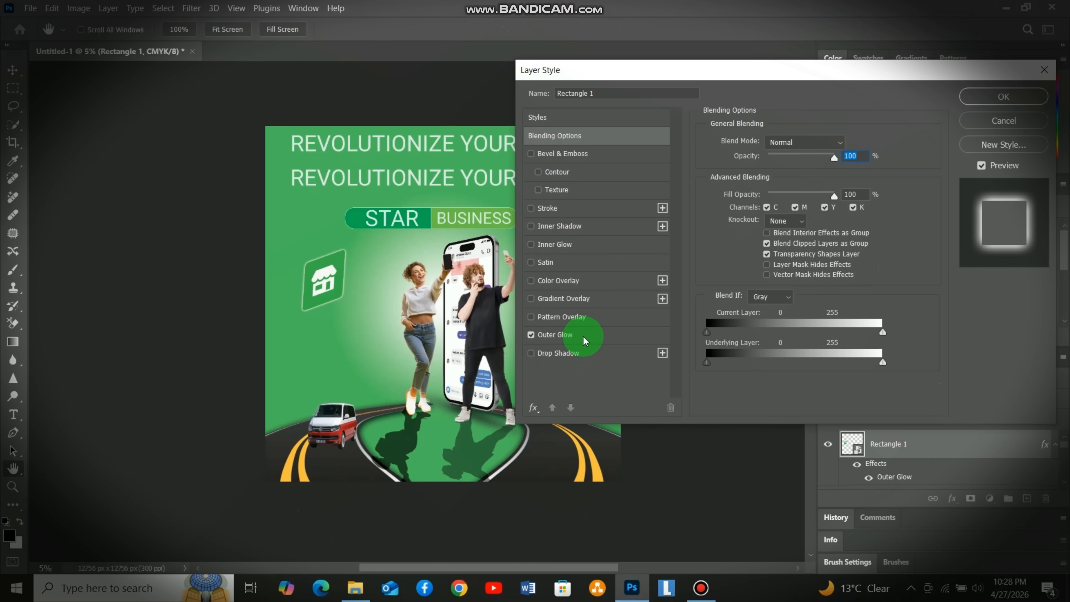
click(583, 335)
mouse_move(796, 286)
mouse_down()
mouse_move(814, 280)
mouse_move(764, 282)
mouse_move(800, 281)
mouse_up()
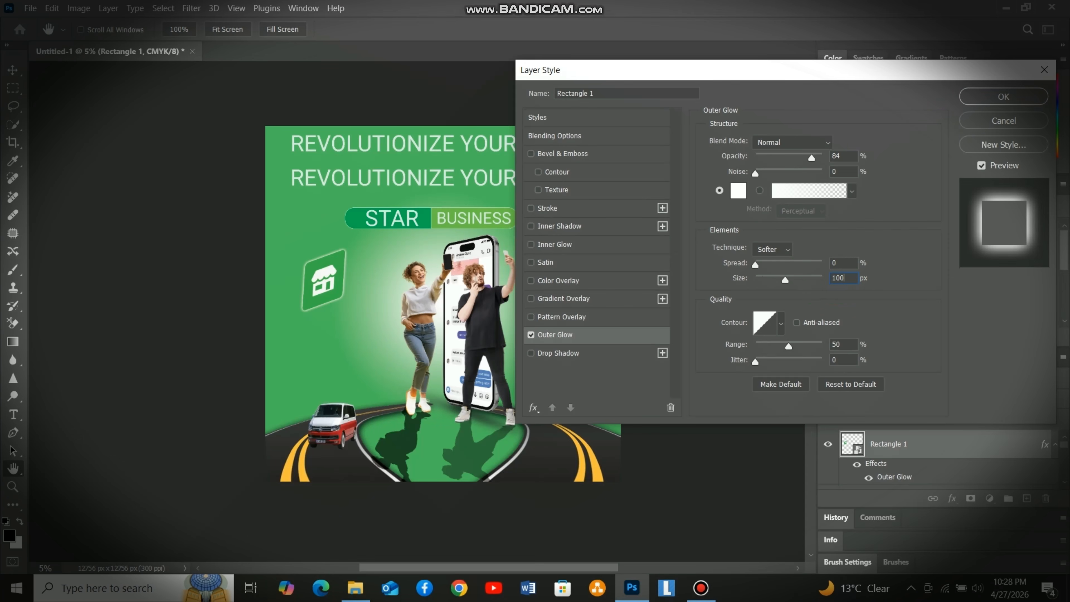
click(998, 97)
- Place Rectangle 2.png below the store icon, scaled to about 963%, and nudge both icons slightly up and toward the poster's left edge
click(31, 8)
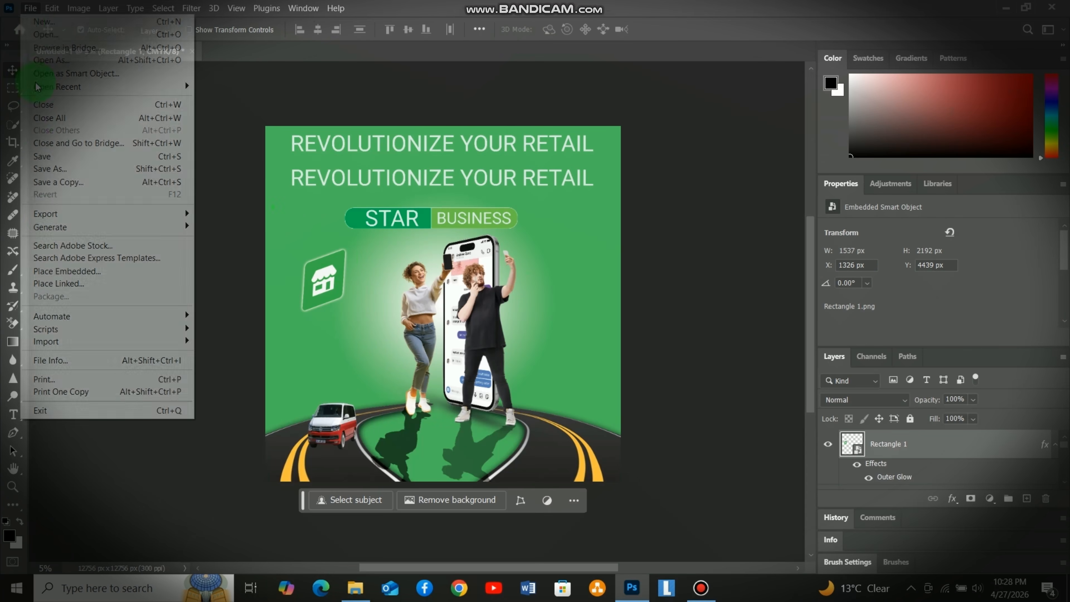
click(53, 273)
click(474, 145)
click(437, 312)
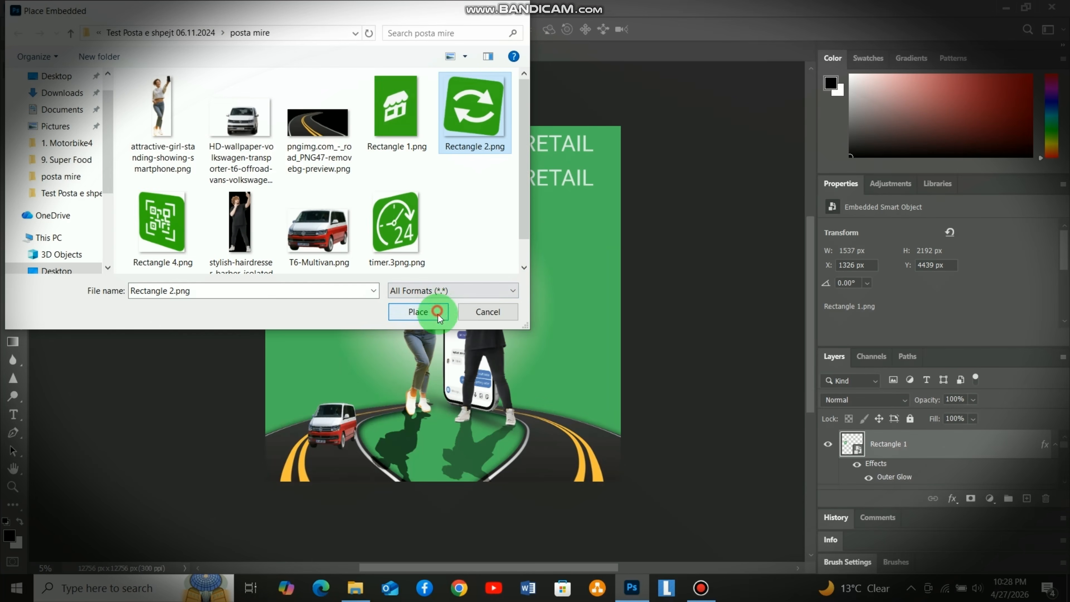
drag(447, 309, 321, 371)
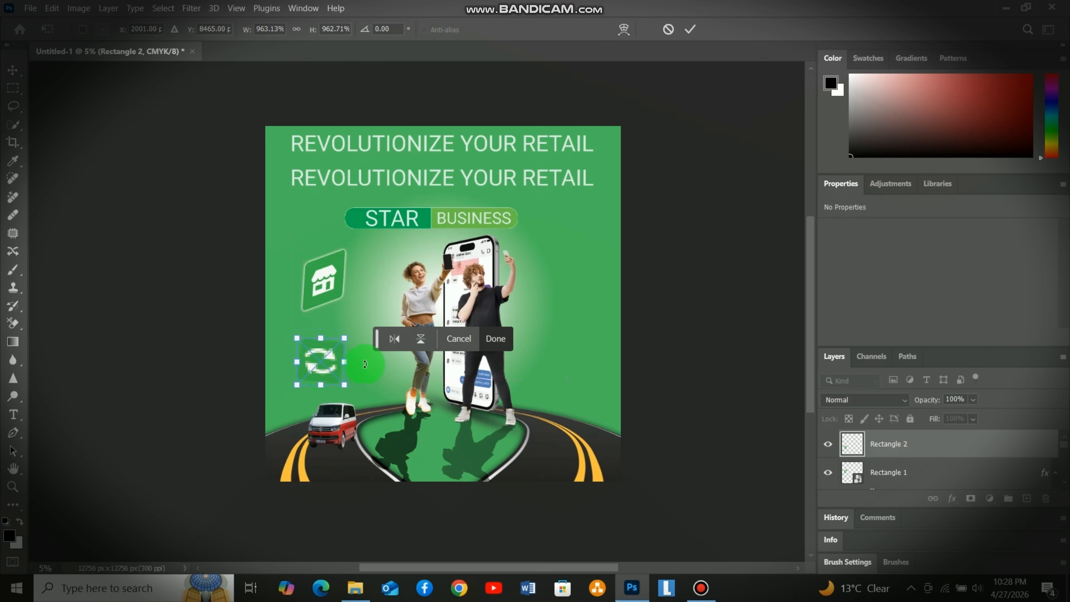
click(495, 338)
drag(328, 285, 322, 277)
drag(333, 358, 329, 355)
- Add a white 100 px Outer Glow to the circular-arrows icon
right_click(944, 446)
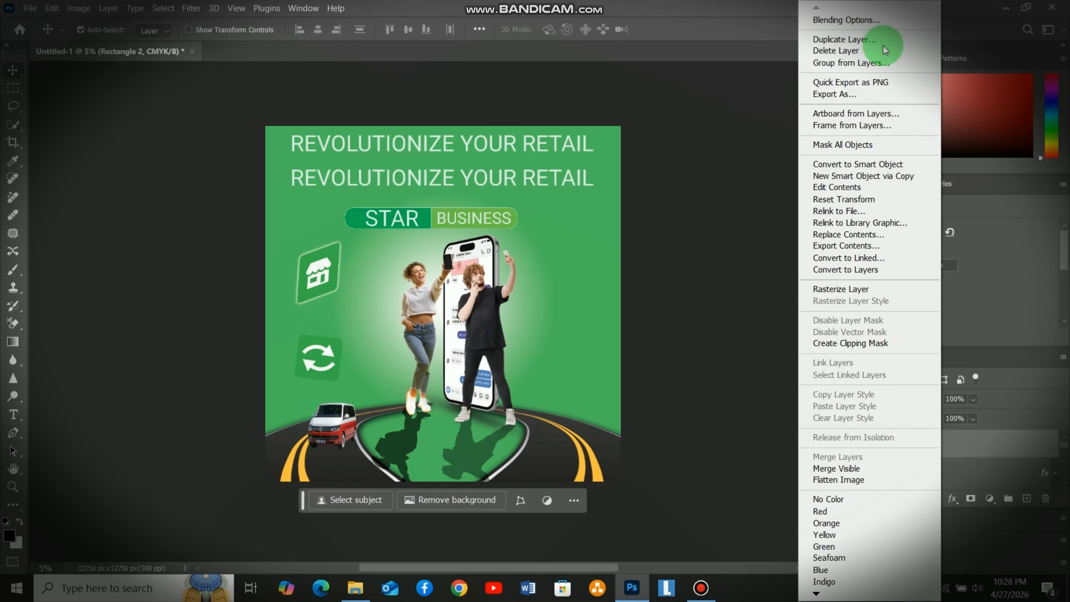
click(878, 27)
click(534, 336)
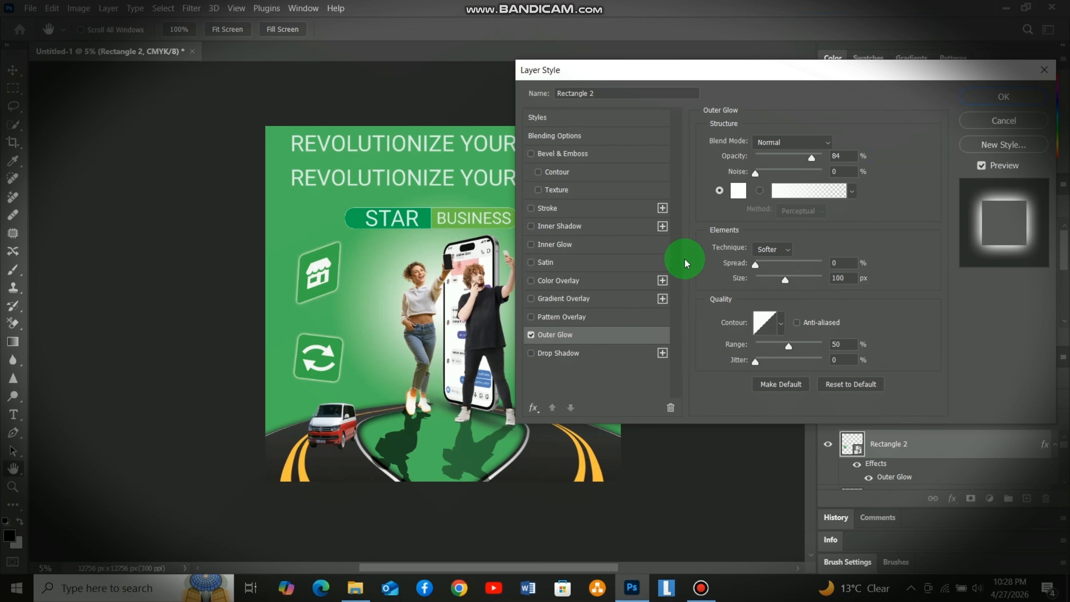
double_click(843, 277)
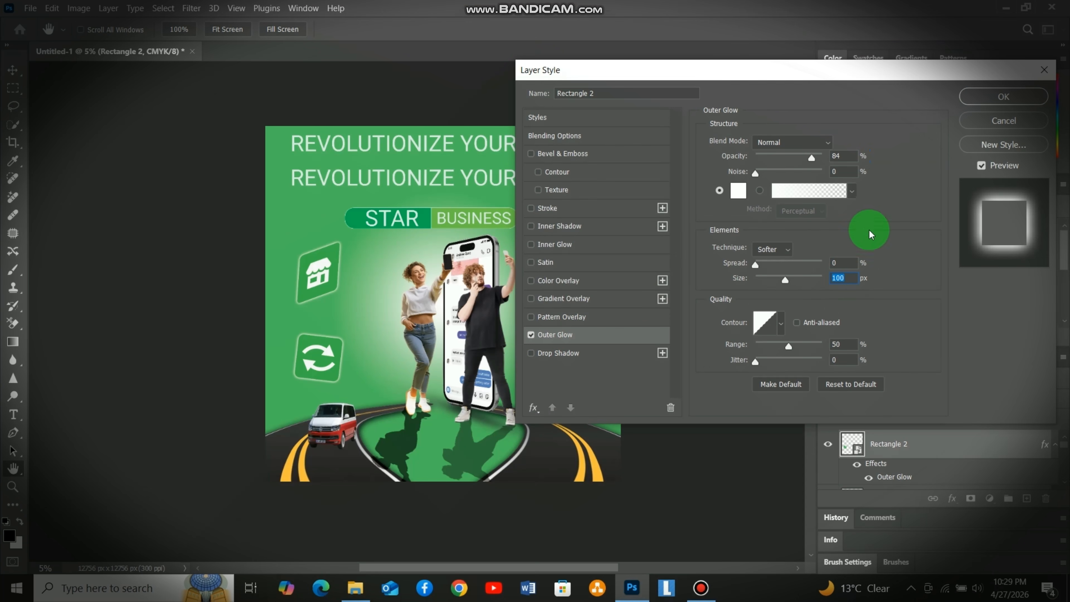
click(1003, 97)
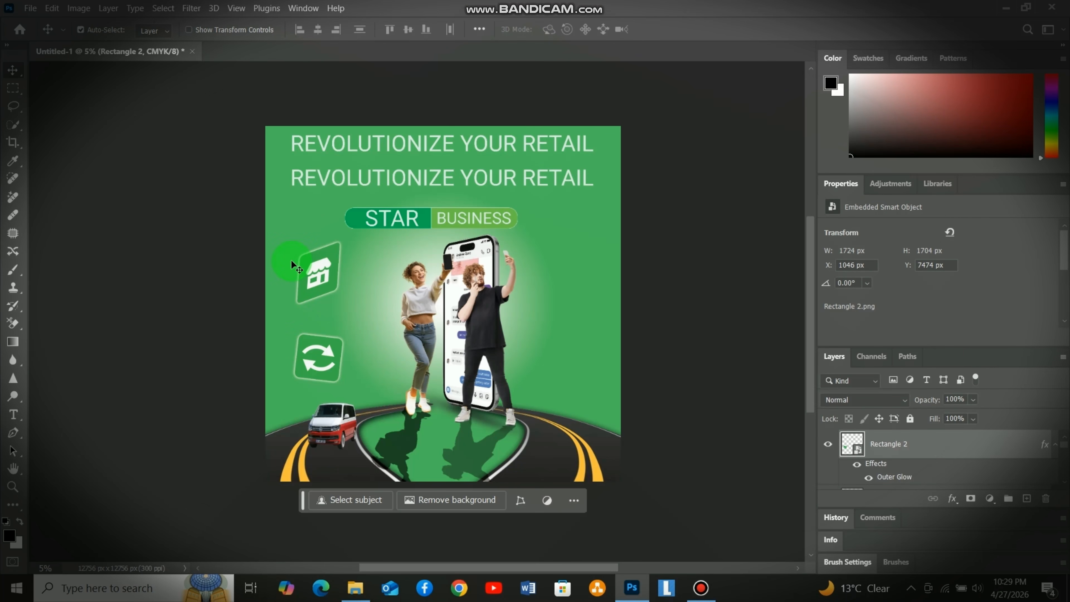
click(29, 13)
click(126, 405)
double_click(421, 135)
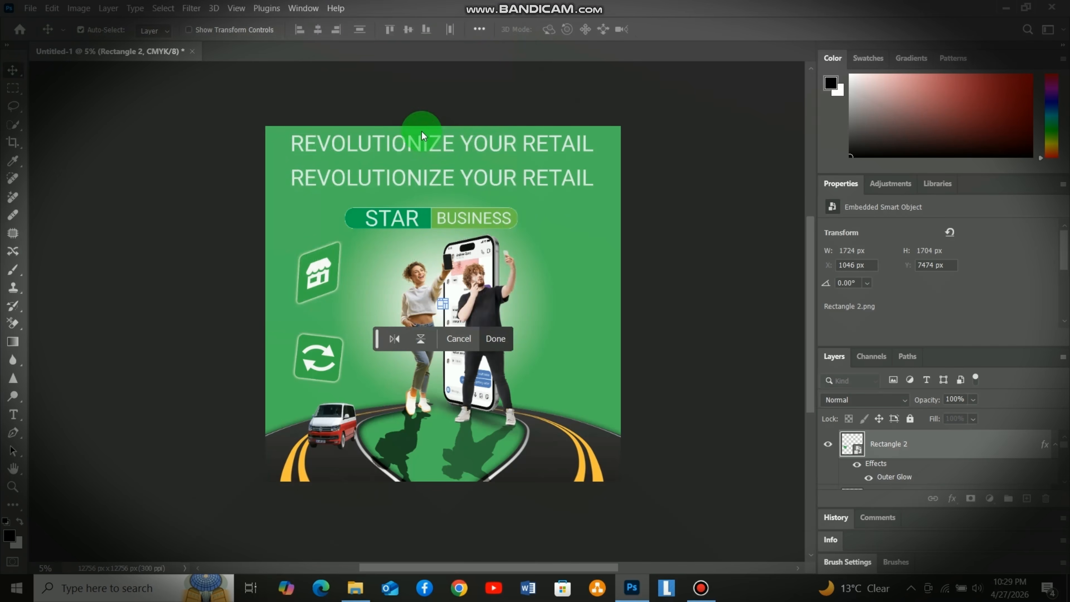
double_click(475, 306)
- Place timer.3png.png as an embedded image, scaled to about 1067%, right of the man and level with the store icon
click(29, 8)
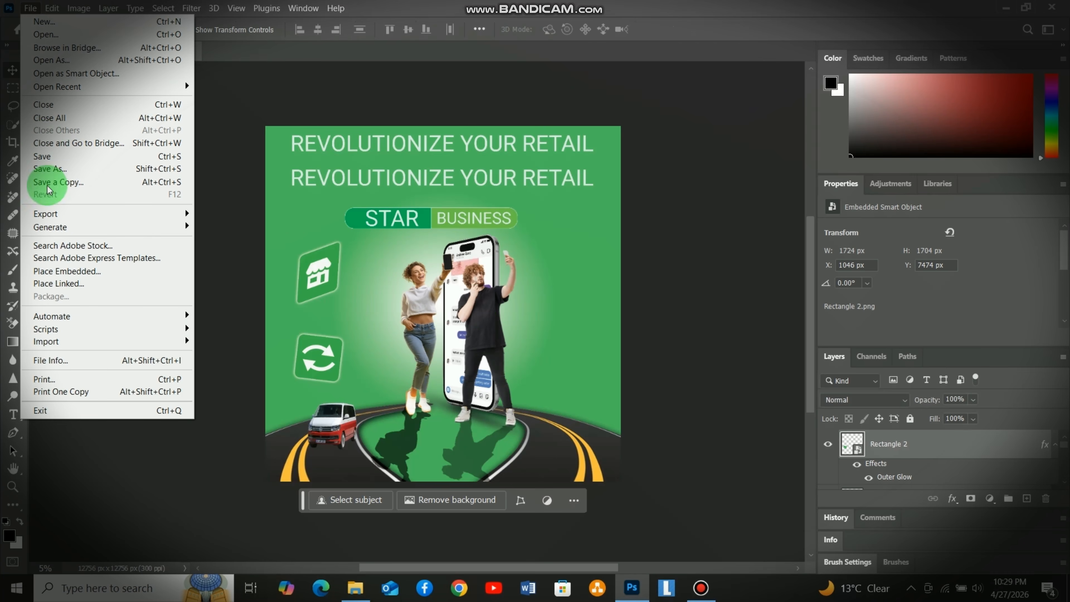
click(59, 271)
click(391, 251)
click(417, 312)
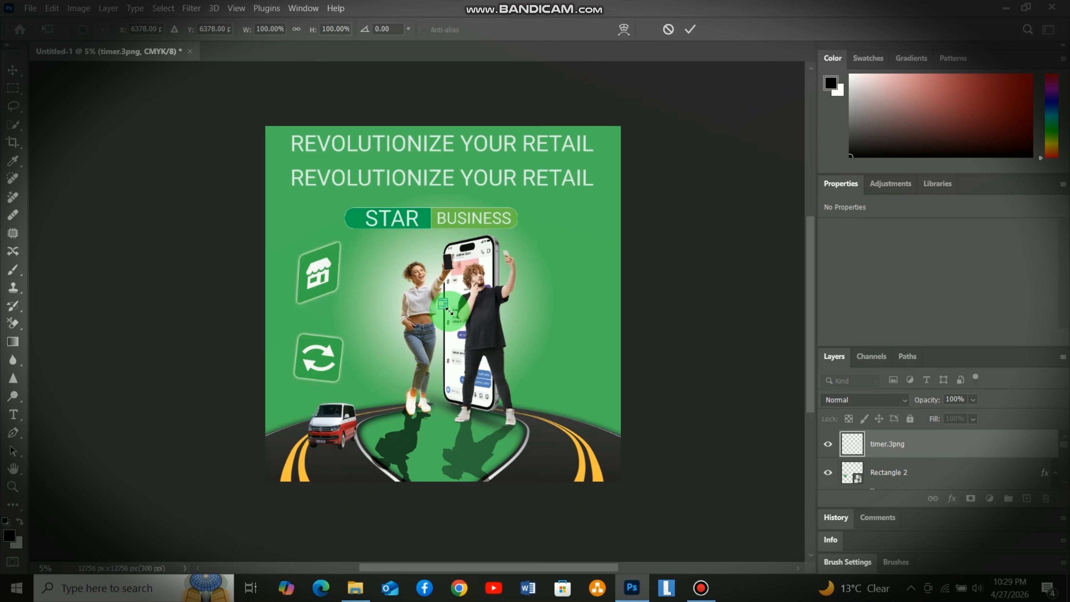
drag(450, 311, 591, 287)
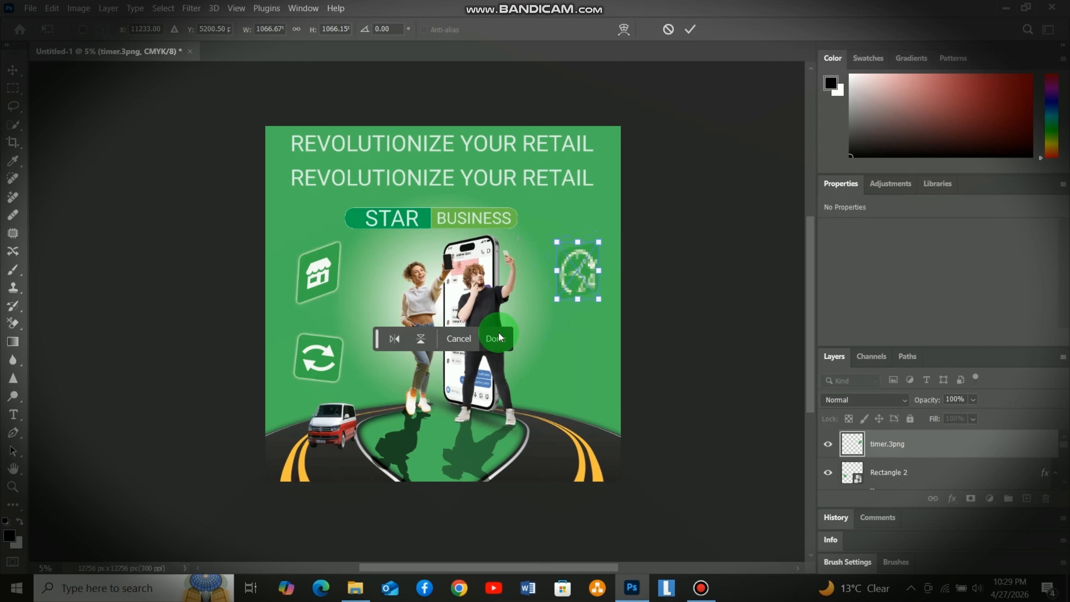
click(555, 343)
- Add a white Outer Glow to the 24-hour timer icon with its size set to 100 px
right_click(980, 443)
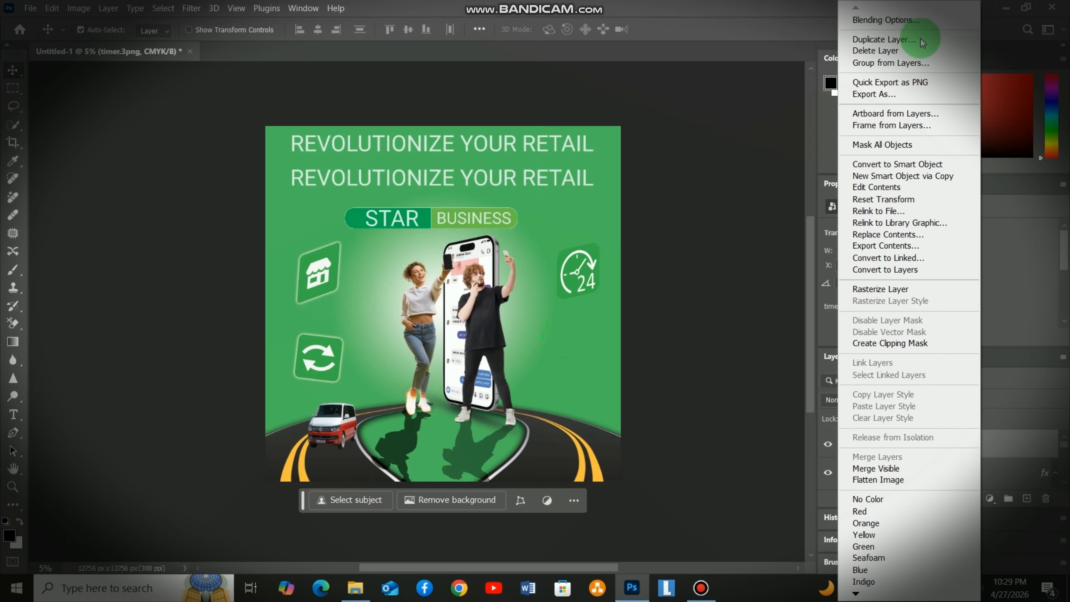
click(965, 22)
click(547, 335)
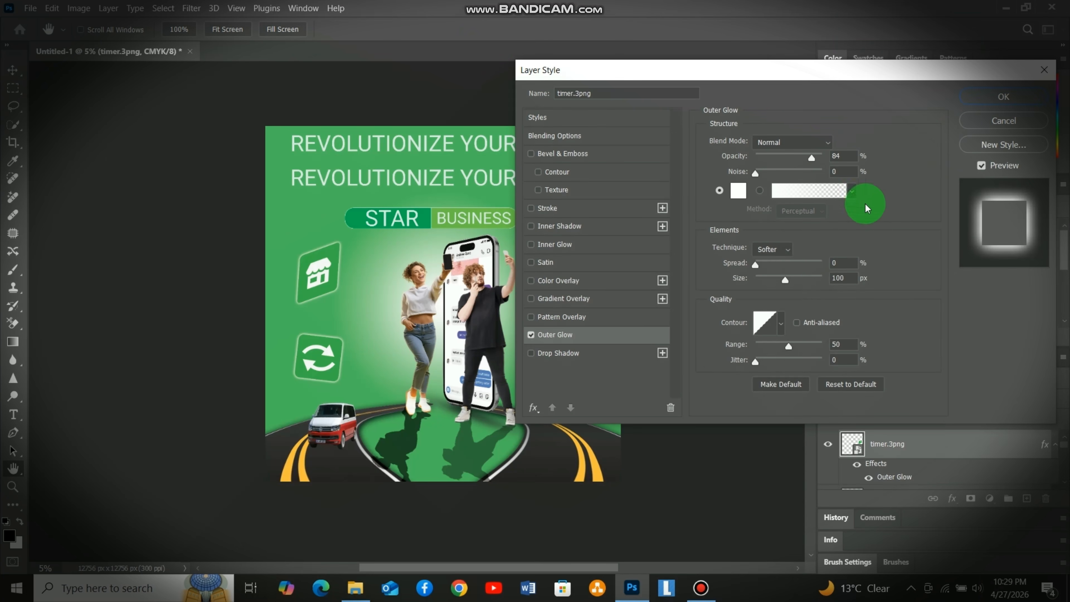
drag(790, 285, 828, 273)
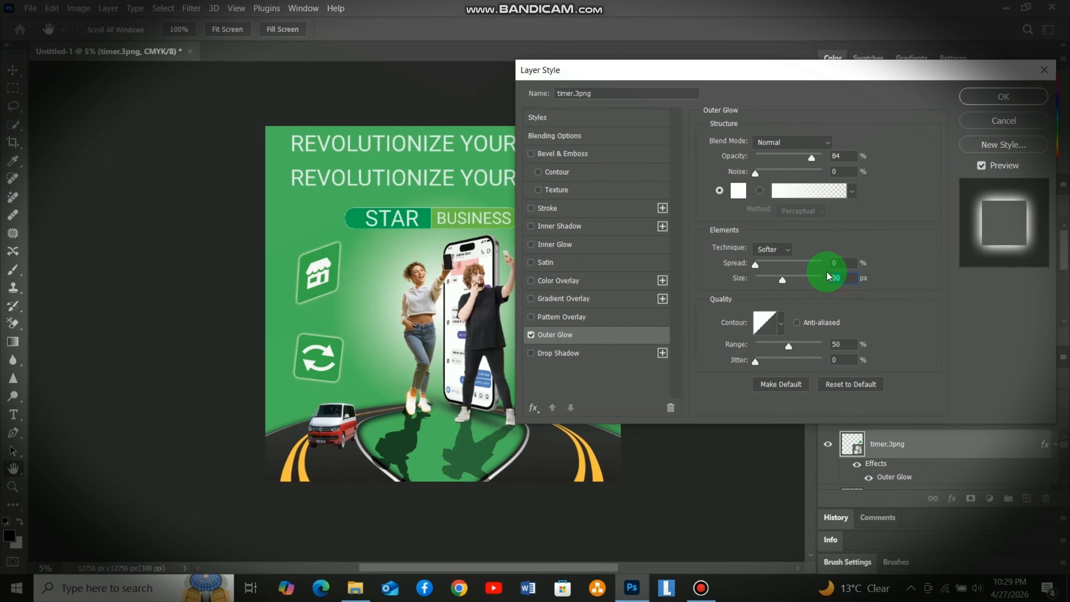
text(100)
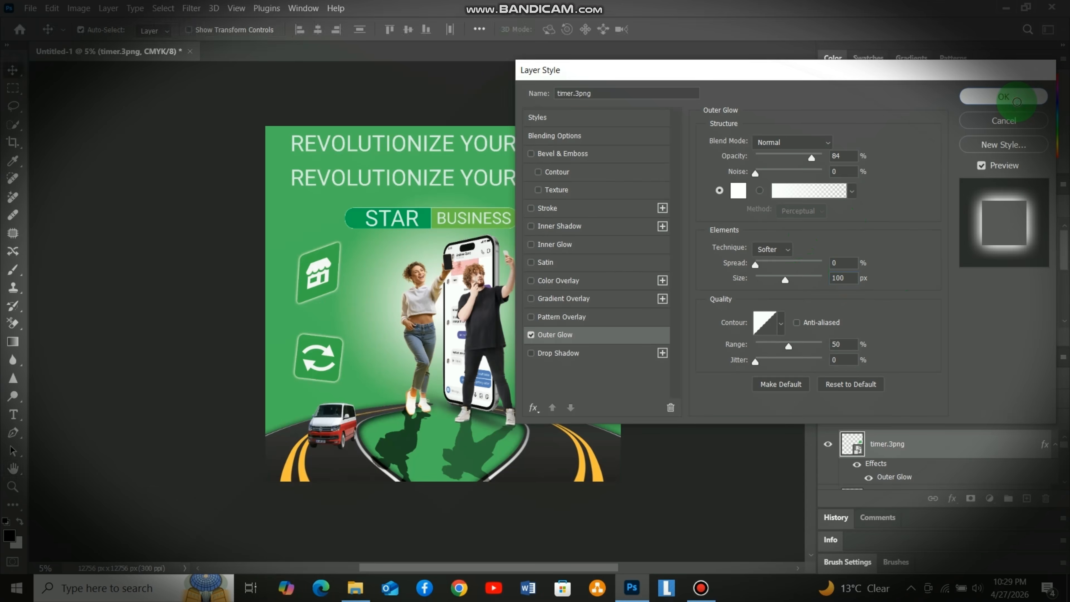
click(1028, 98)
- Place Rectangle 4.png as an embedded image below the 24-hour timer icon, scaled to about 1155%
click(22, 12)
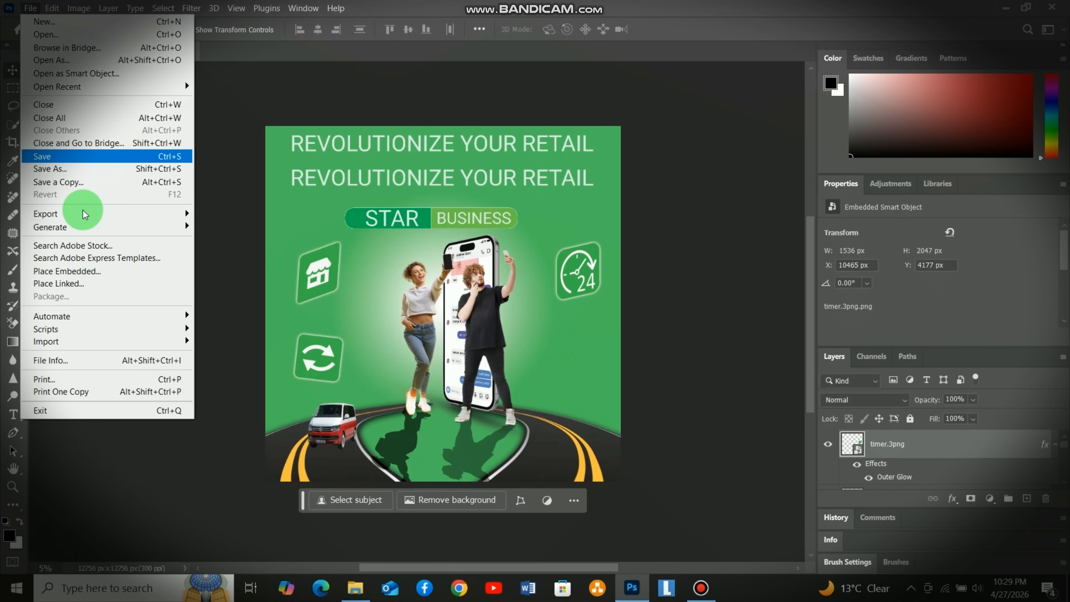
click(118, 274)
click(418, 312)
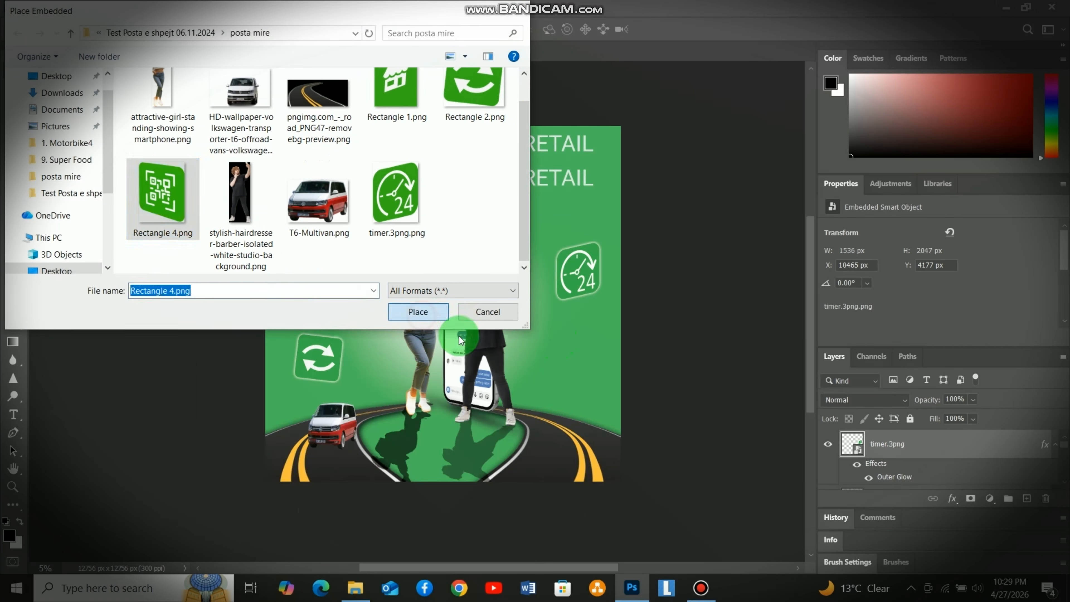
drag(445, 308, 464, 329)
drag(544, 343, 587, 360)
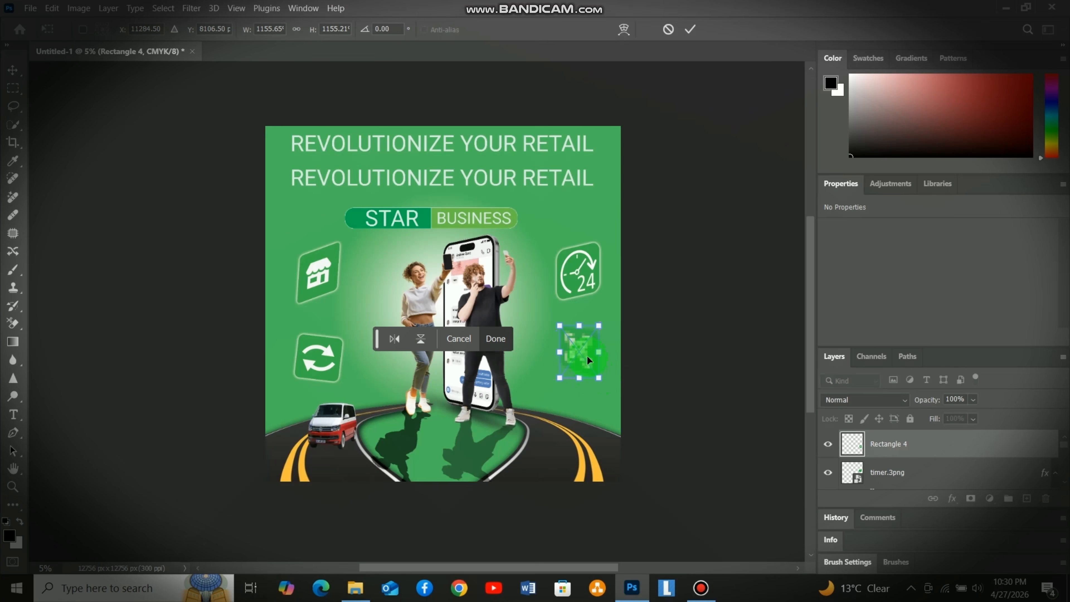
click(491, 340)
- Apply a white Outer Glow of 100 px to the QR code icon
right_click(973, 446)
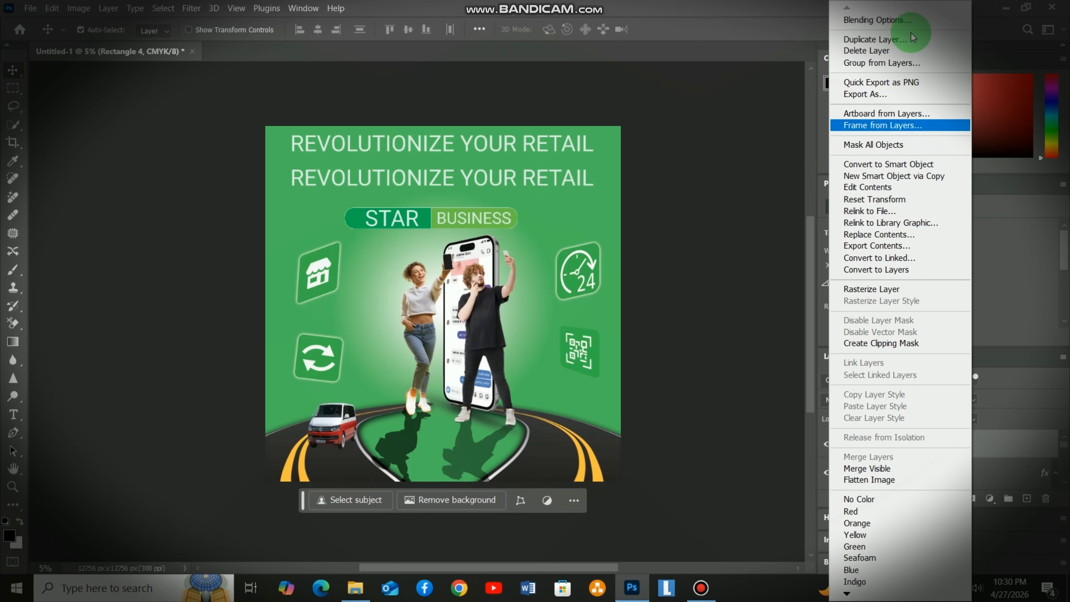
click(878, 20)
click(531, 334)
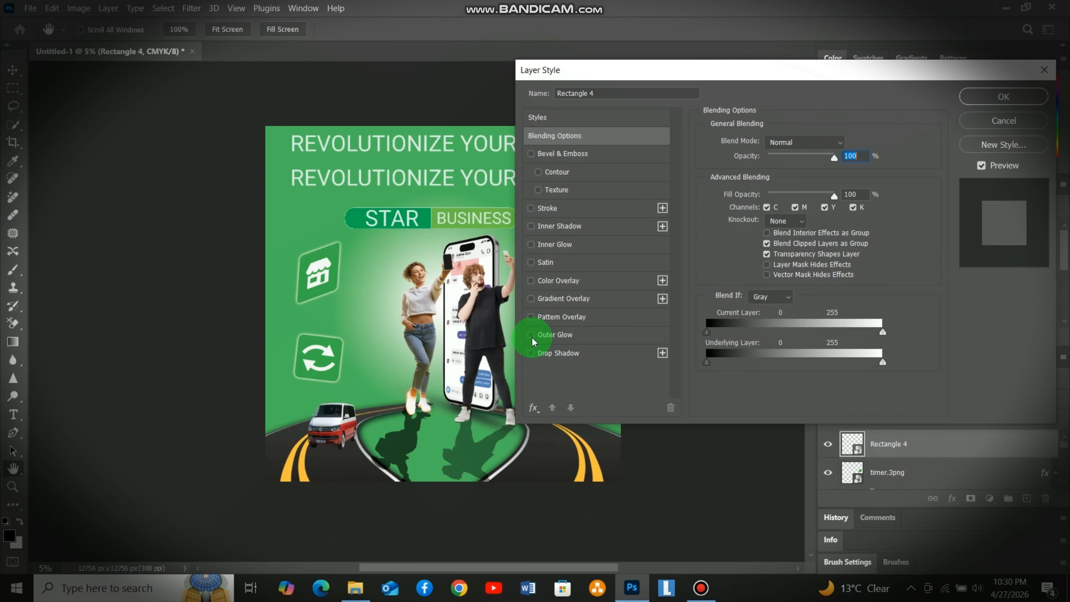
click(613, 340)
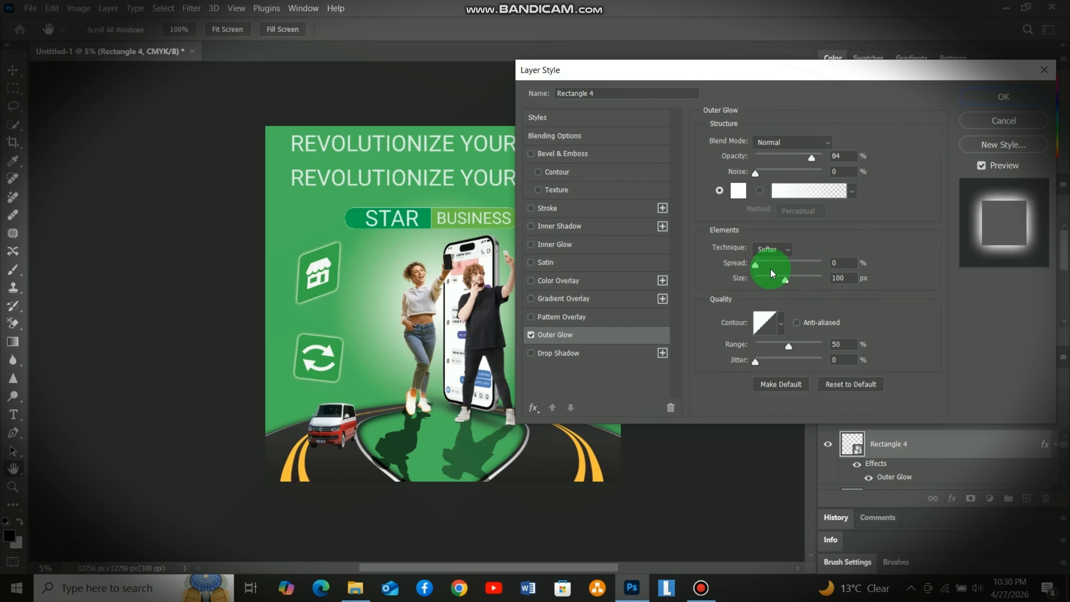
click(1003, 96)
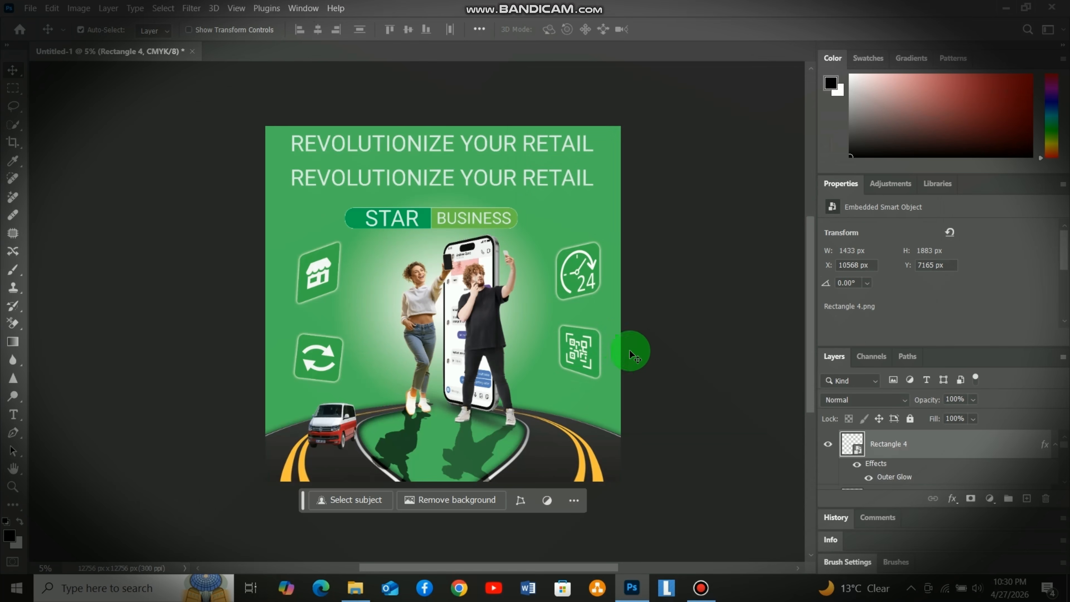
key(ctrl+plus)
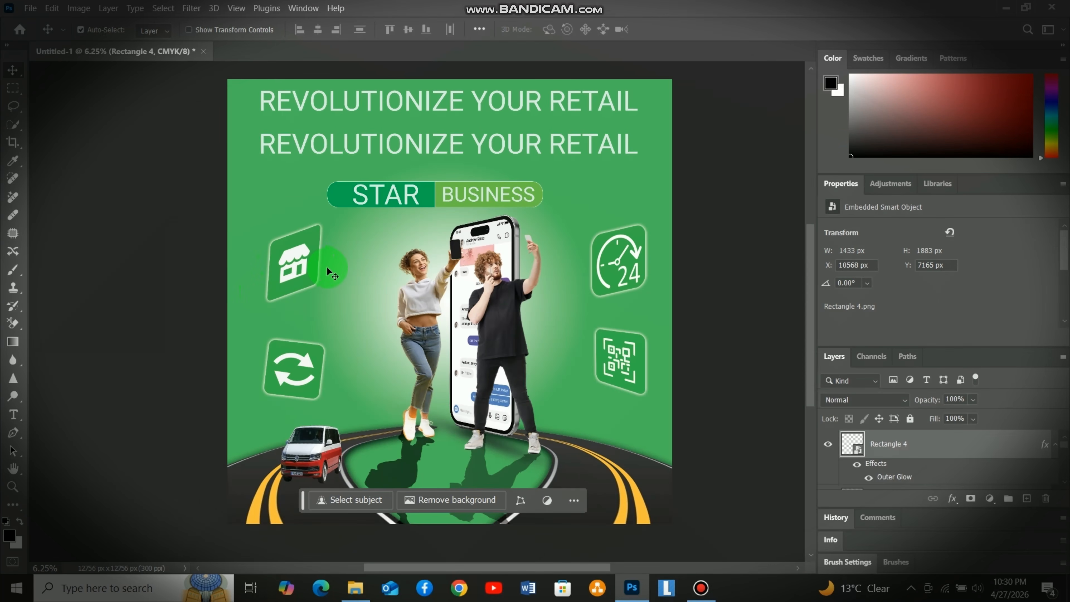
scroll(326, 266, down, 2)
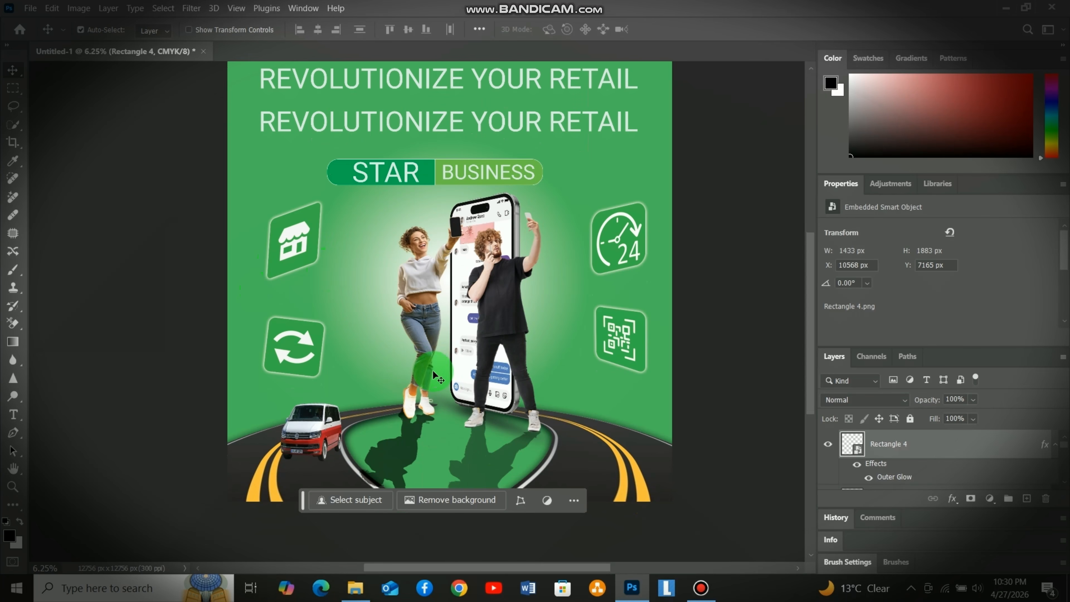
- Replace the text of the second, duplicated headline line with "THE POWER OF ONLINE SHOPPING"
click(447, 171)
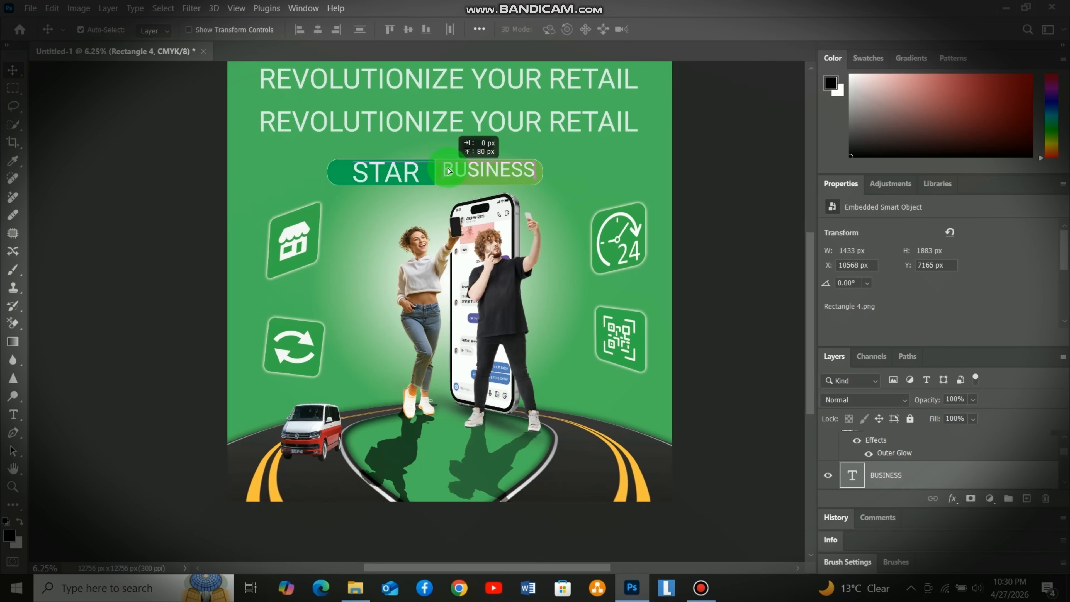
click(479, 221)
double_click(427, 122)
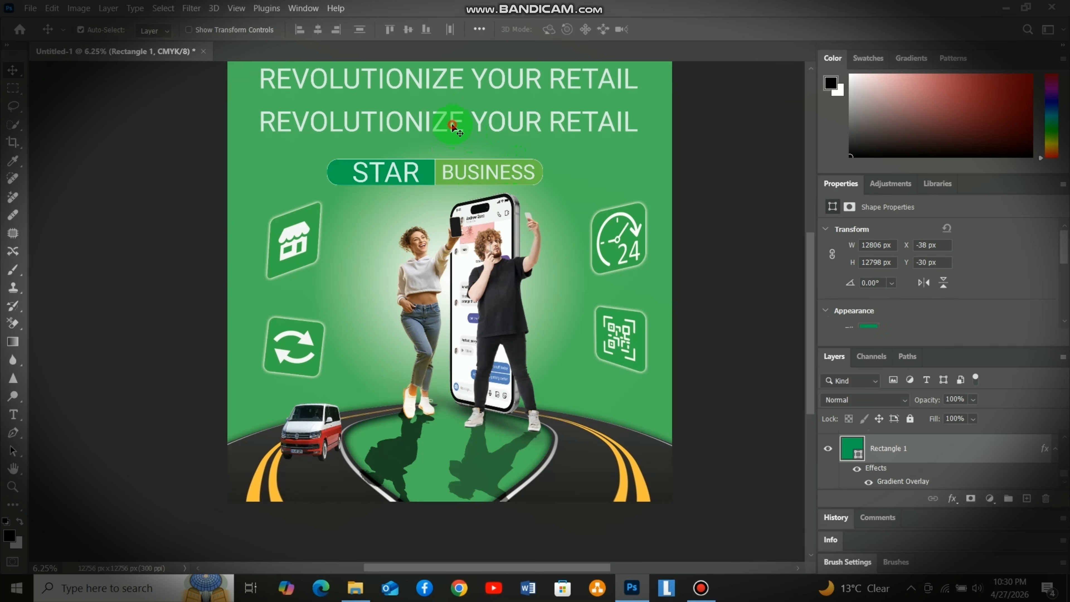
text(tH)
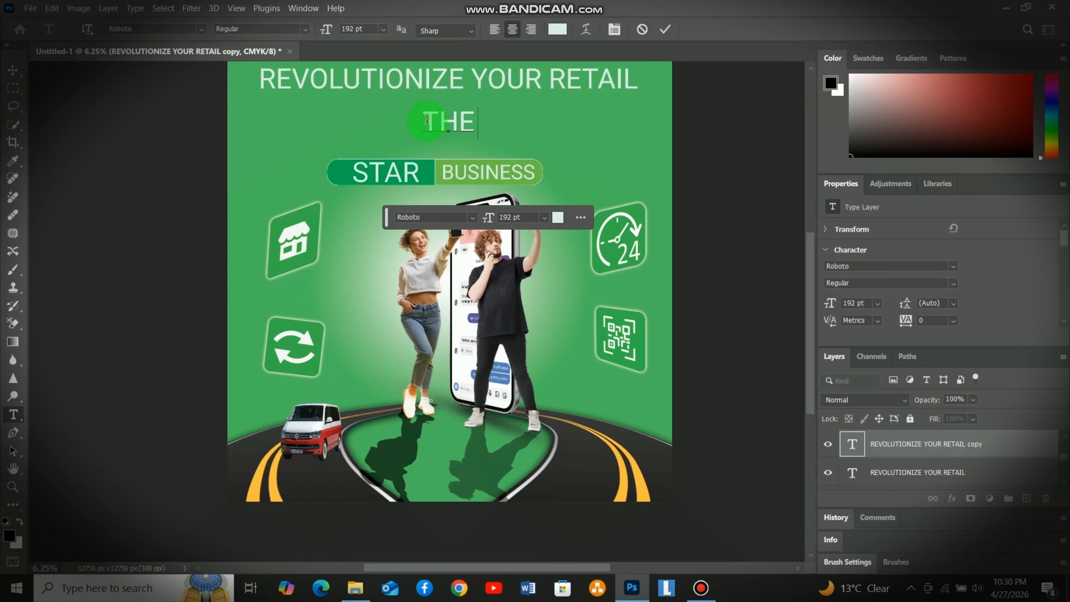
text(E POW)
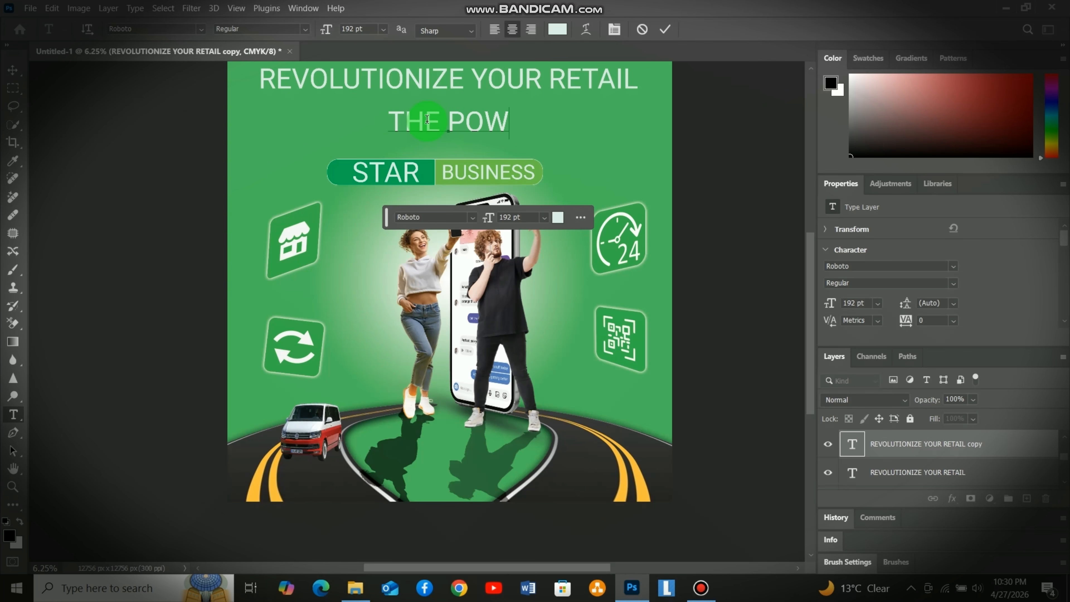
text(ER OF)
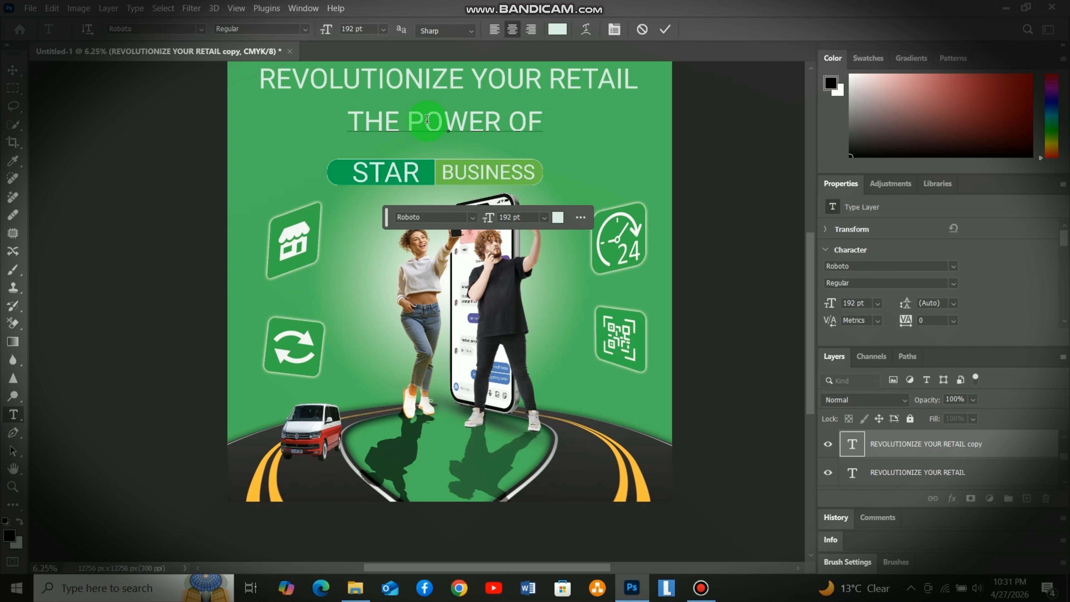
text( ONLINE S)
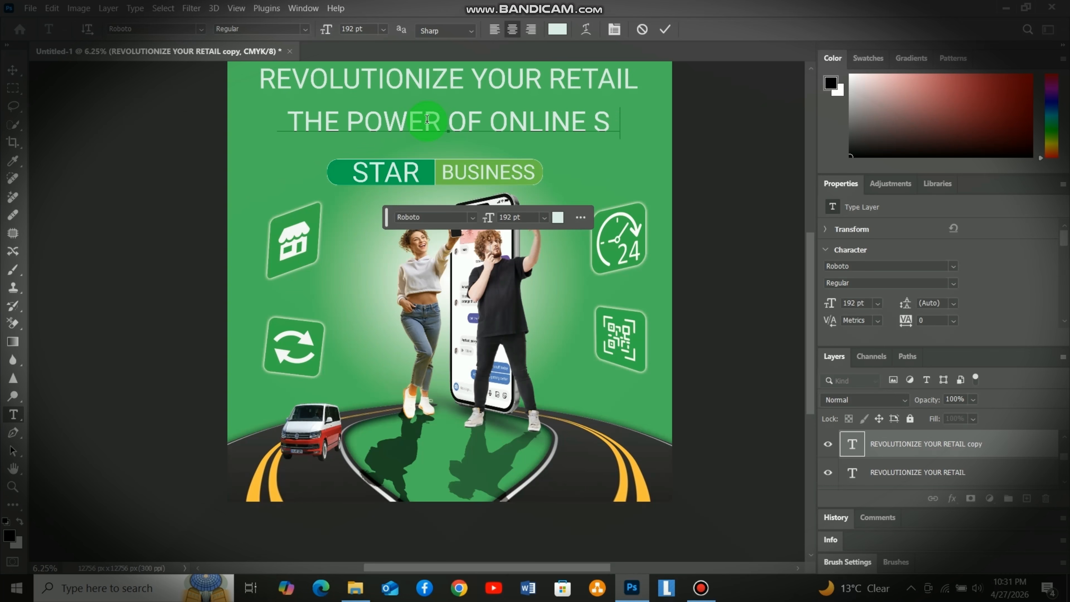
text(HOPPING)
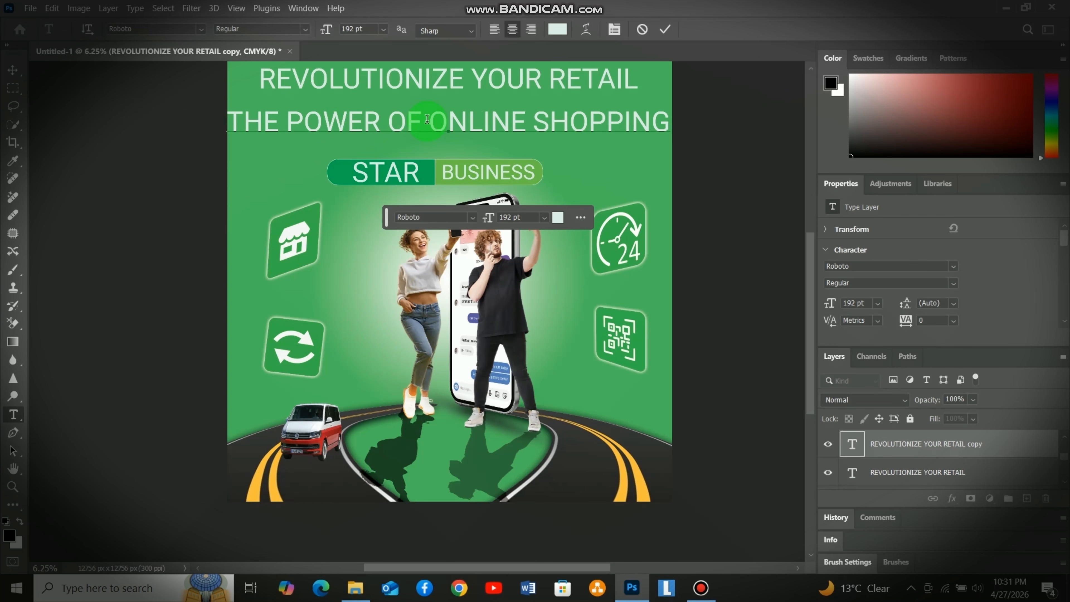
- Reduce the font size of the second headline line to 152 pt, keeping the Roboto font, and commit the text
triple_click(414, 119)
click(514, 217)
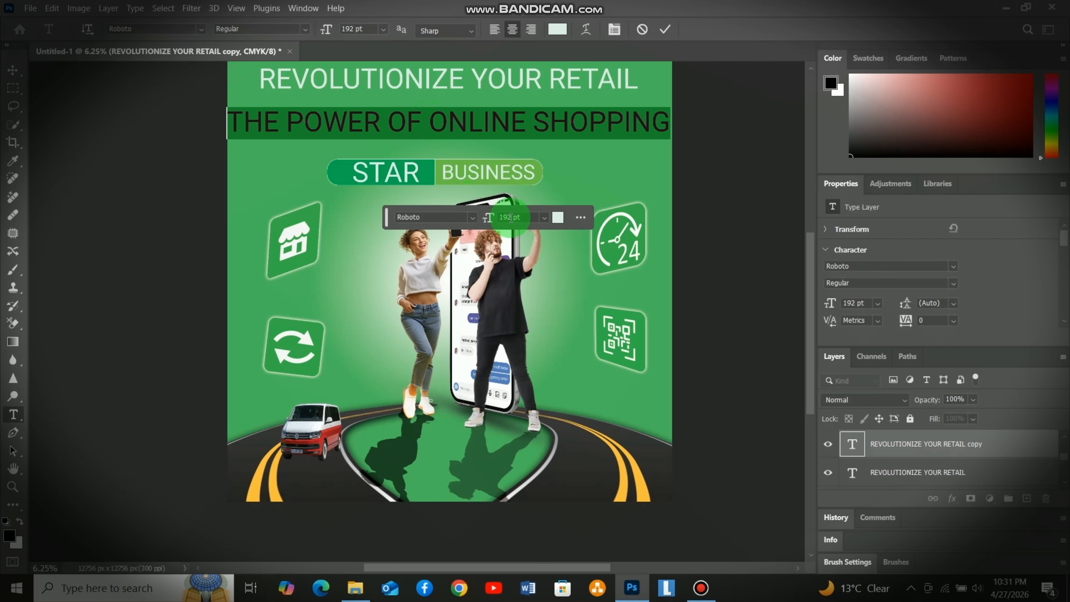
text(182)
key(Return)
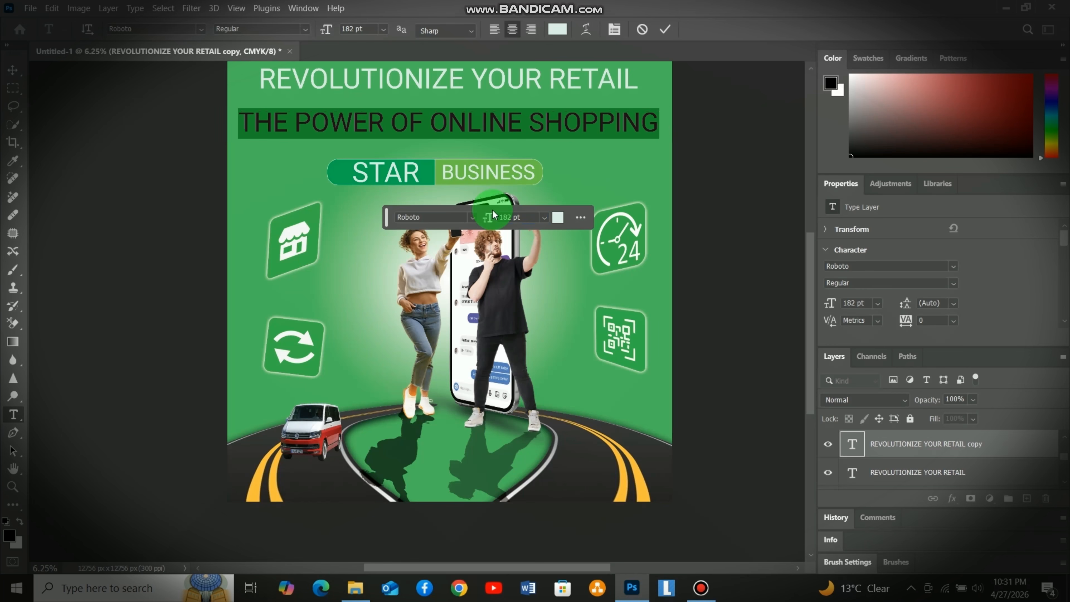
click(472, 218)
click(457, 270)
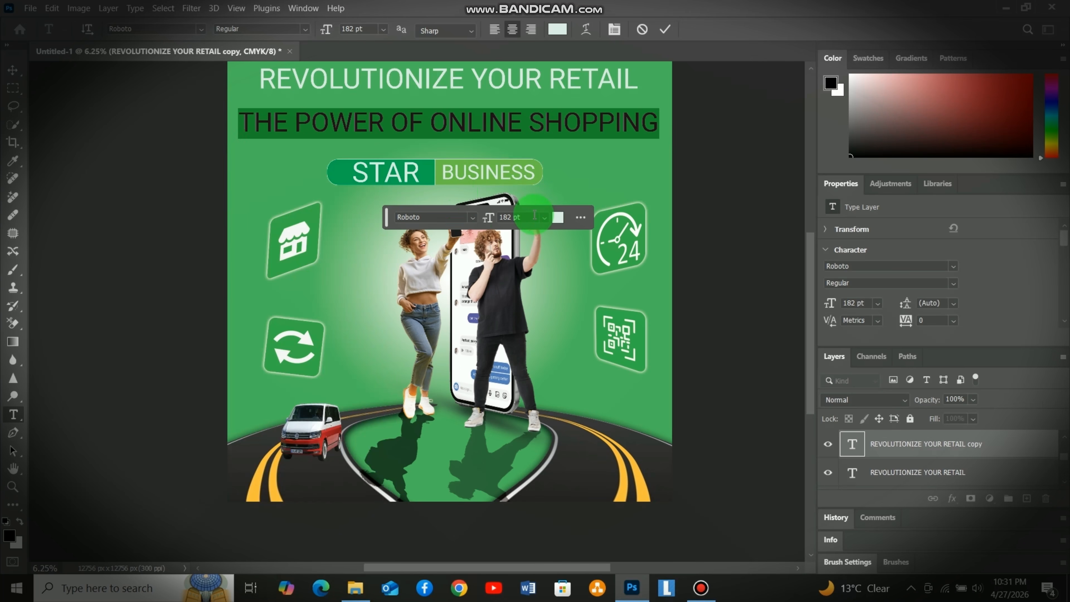
text(6)
key(Return)
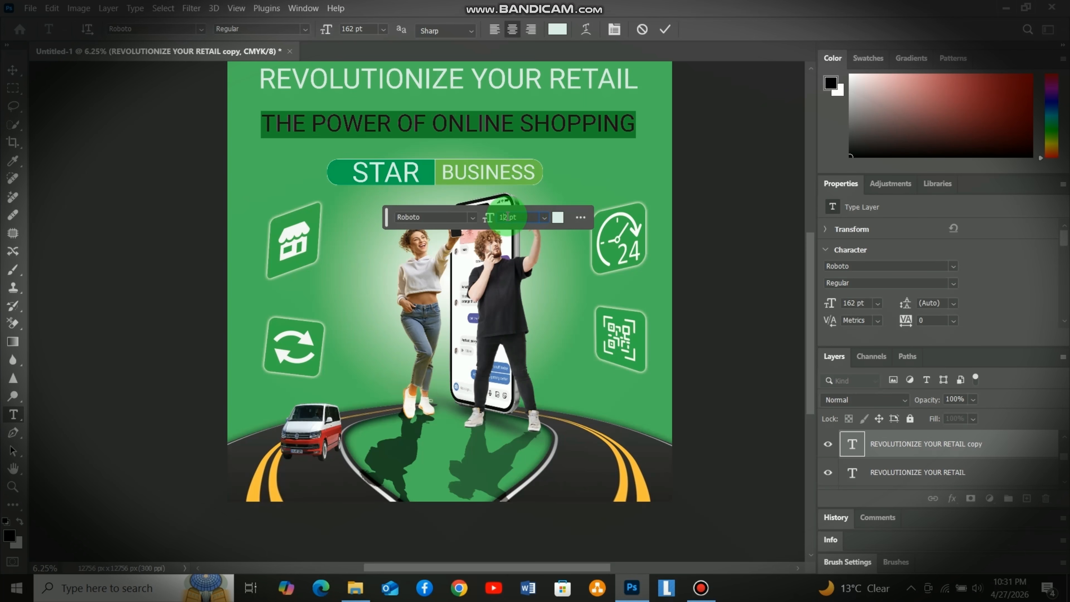
text(5)
key(Return)
key(ctrl+Return)
key(v)
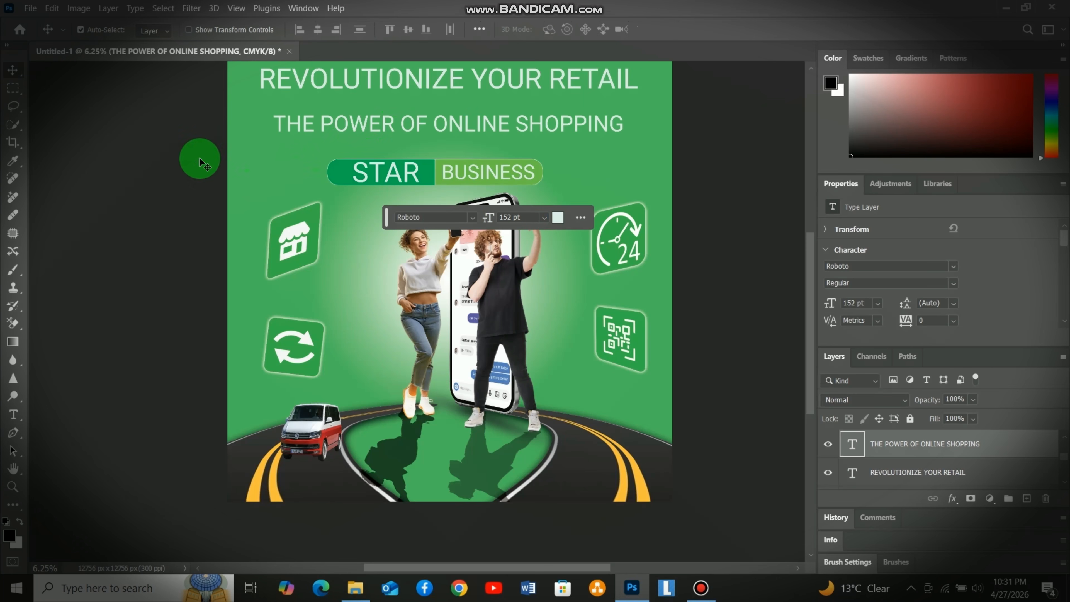
- Move the "REVOLUTIONIZE YOUR RETAIL" headline down so it sits closer to the second headline line
drag(413, 86, 415, 99)
scroll(423, 176, down, 1)
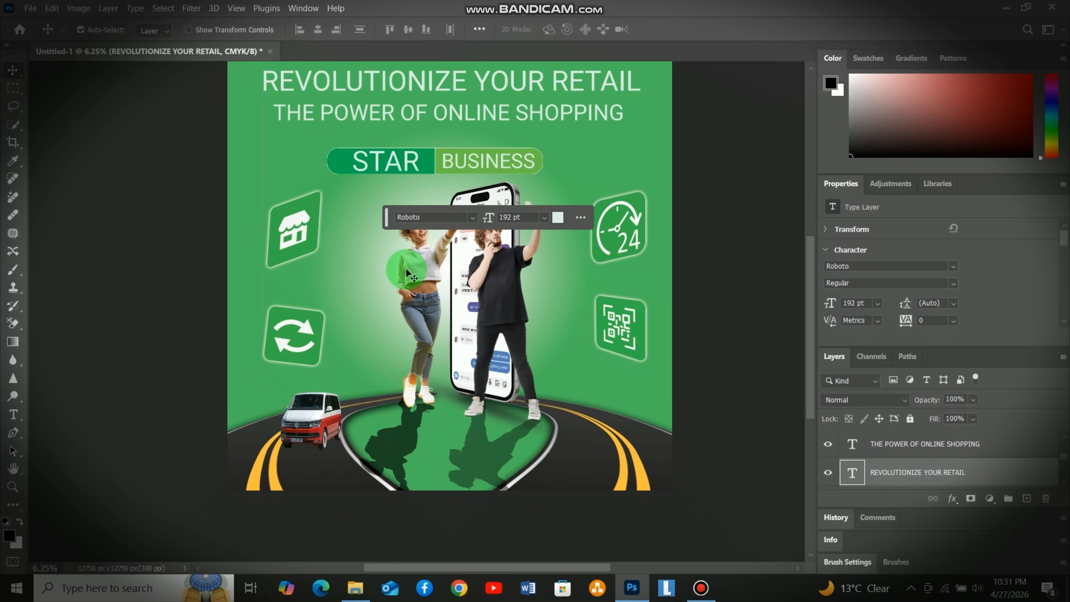
scroll(423, 359, down, 1)
- Move the van slightly up on the road and shift the contextual task bar clear of the poster's lower edge
drag(317, 419, 317, 412)
scroll(393, 344, down, 1)
scroll(394, 339, up, 3)
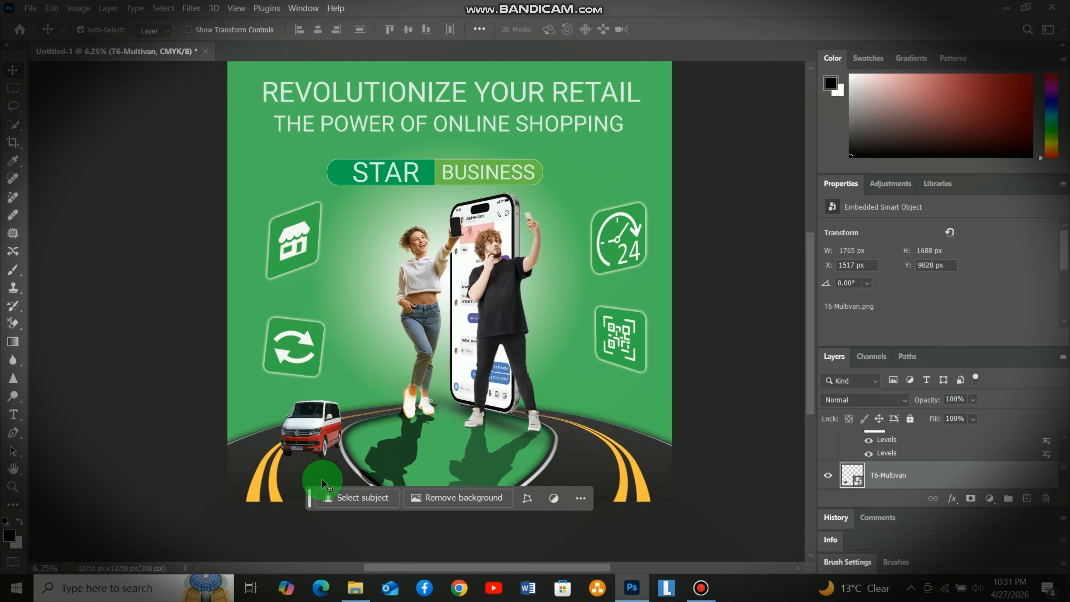
drag(309, 497, 268, 535)
click(337, 463)
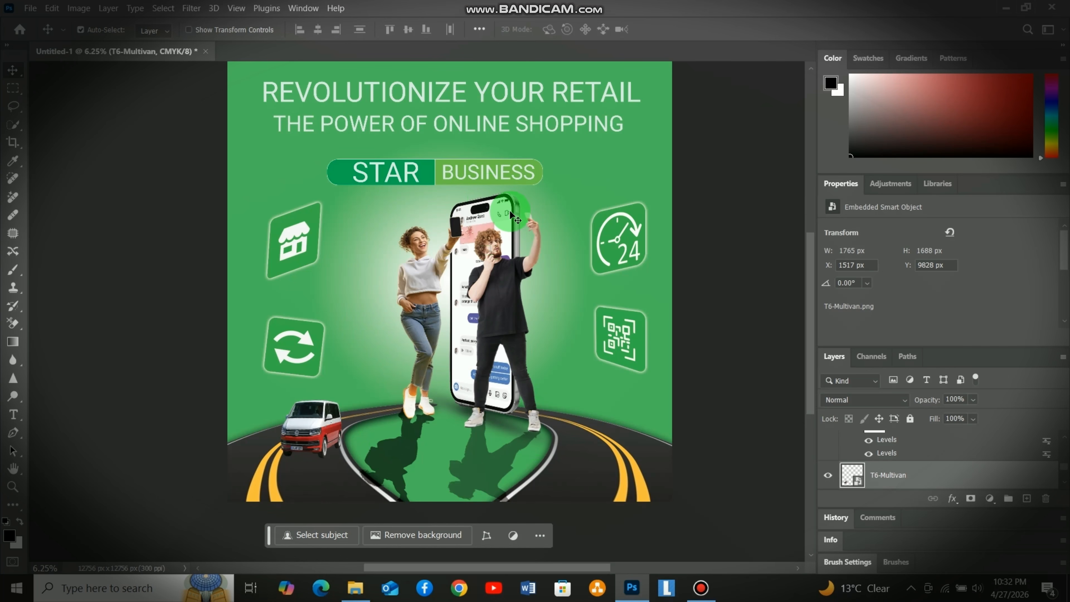
- Apply a Levels adjustment to the woman's shadow with the white output level set to 30
click(408, 448)
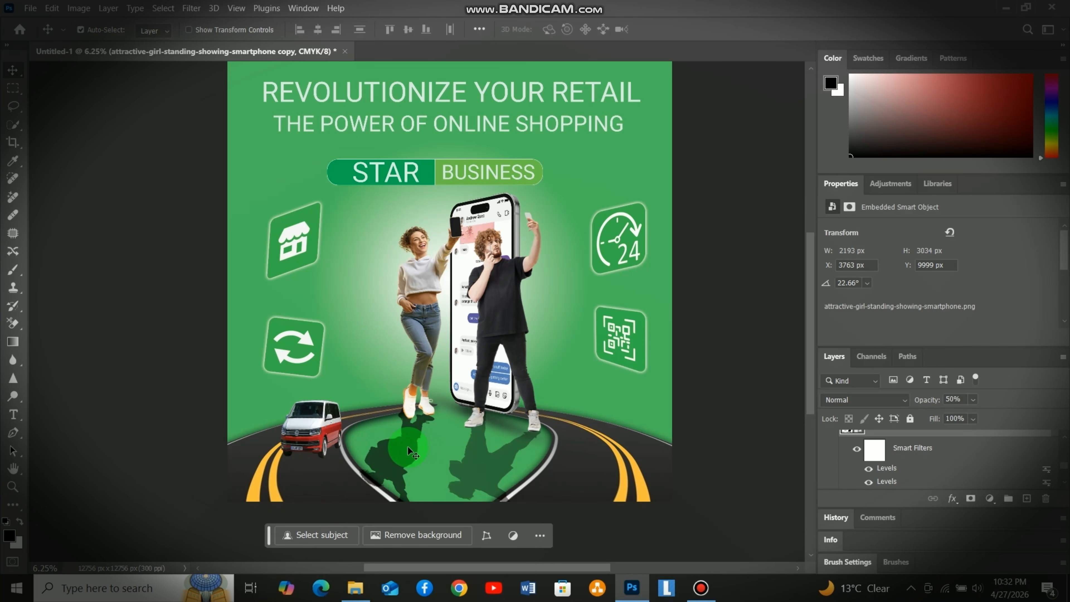
click(79, 8)
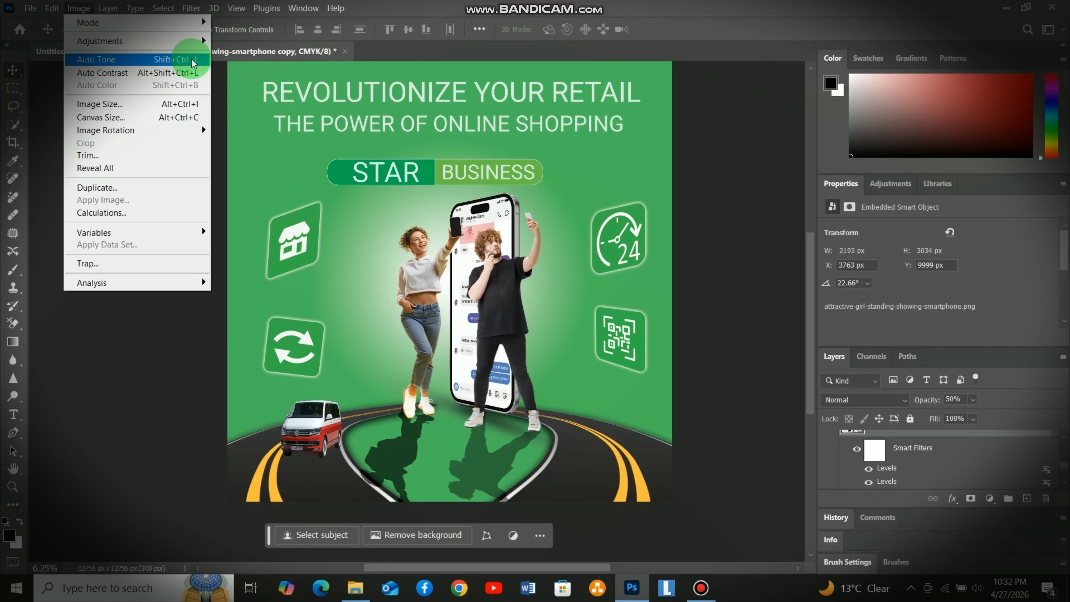
mouse_move(185, 41)
click(251, 59)
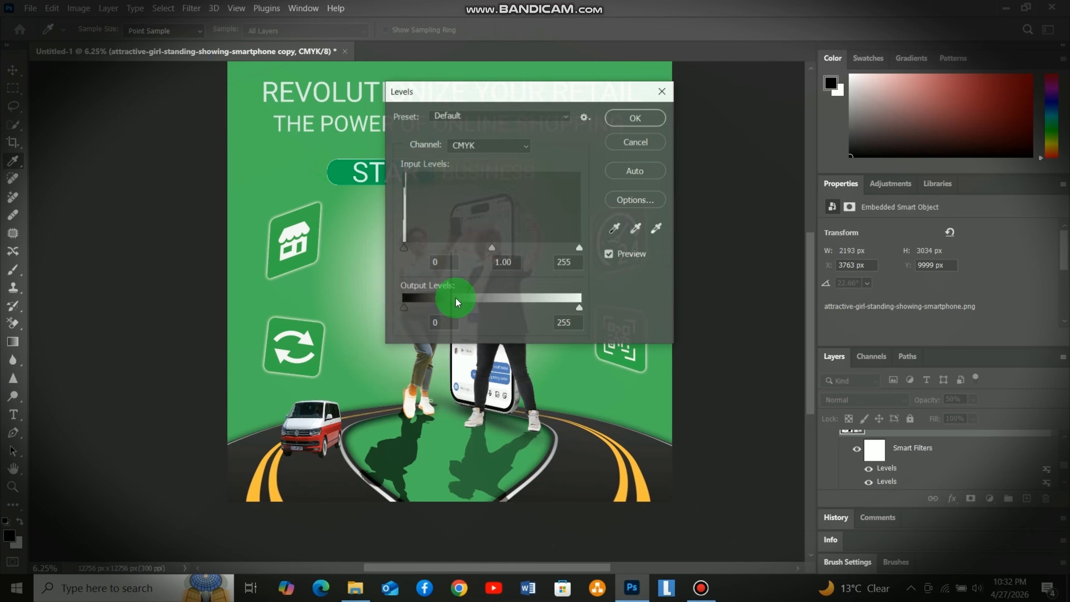
drag(579, 309, 437, 306)
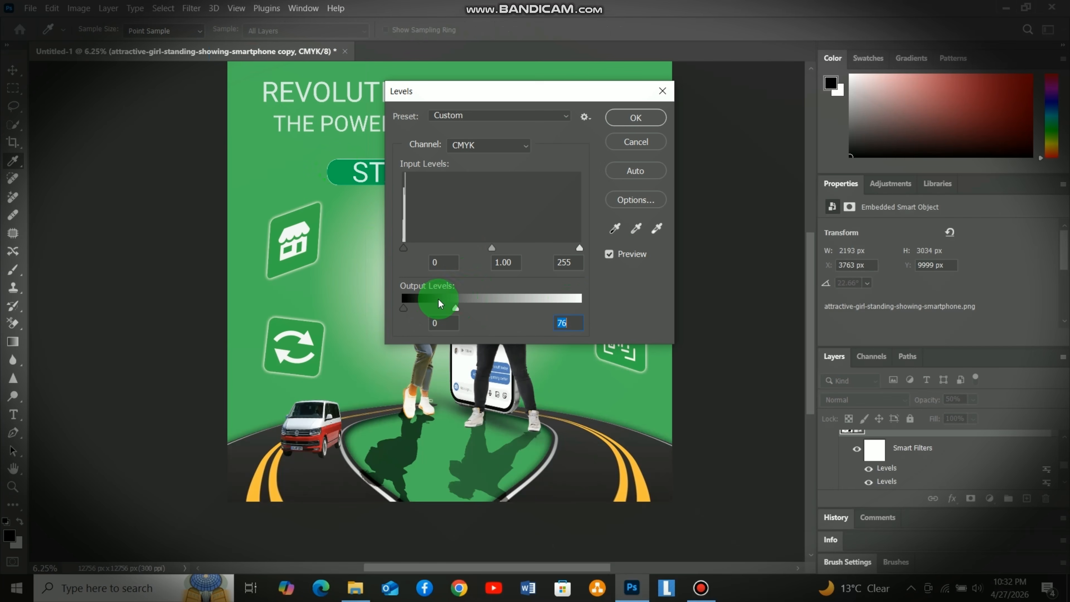
drag(554, 325, 585, 312)
text(30)
key(Return)
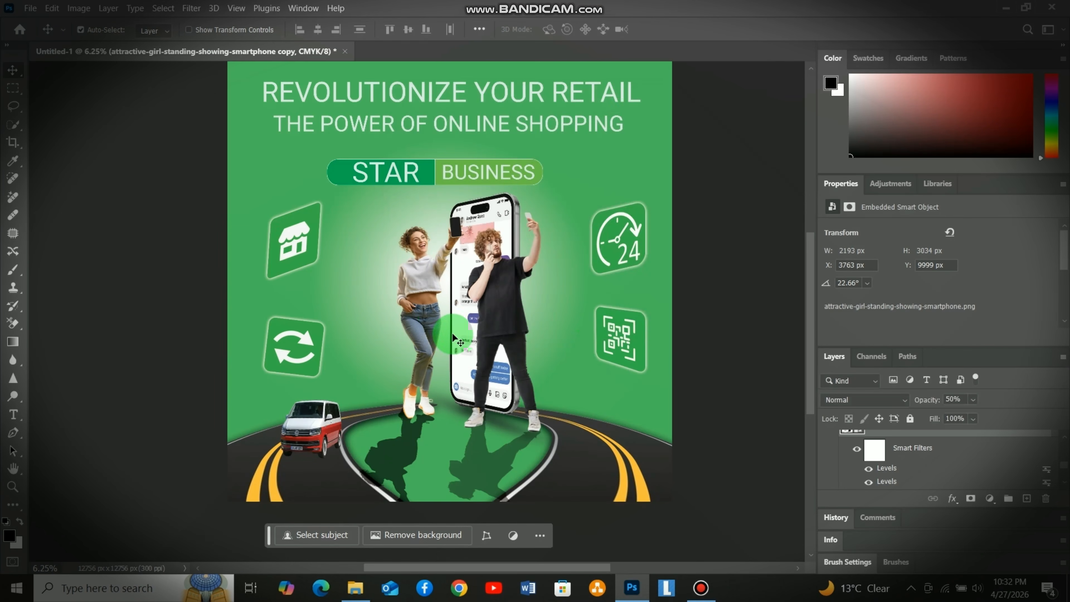
- Deselect all layers and review the whole poster at 5% zoom
click(406, 452)
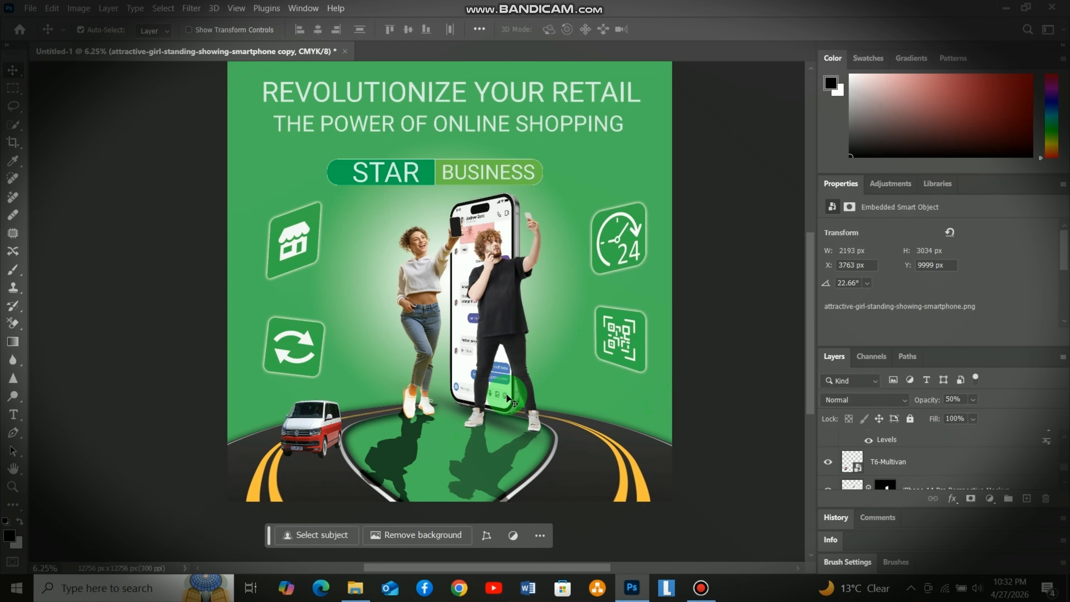
scroll(508, 398, down, 1)
scroll(508, 399, up, 1)
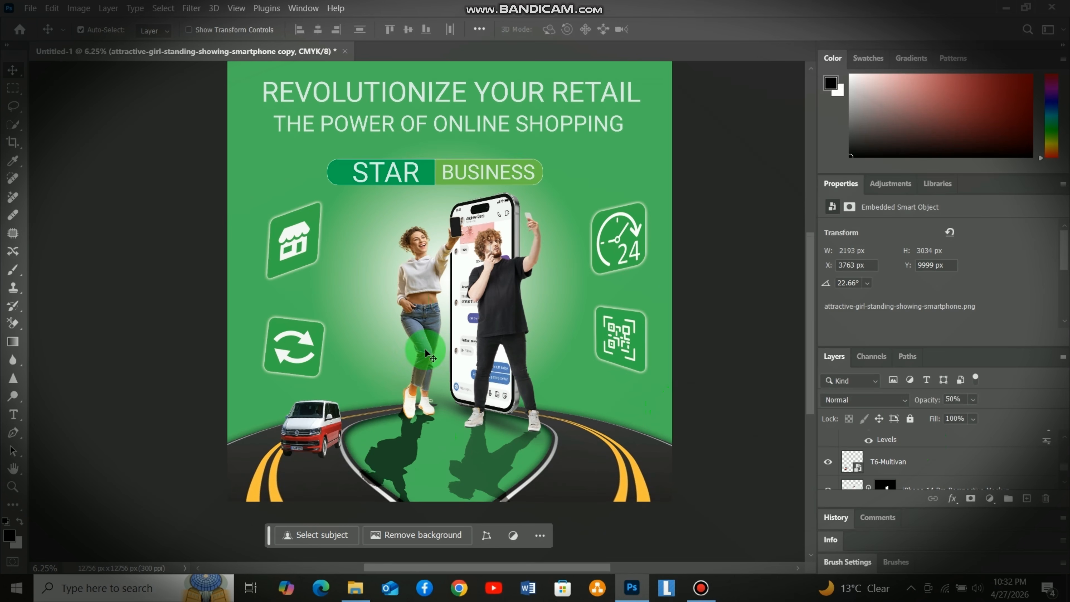
click(735, 396)
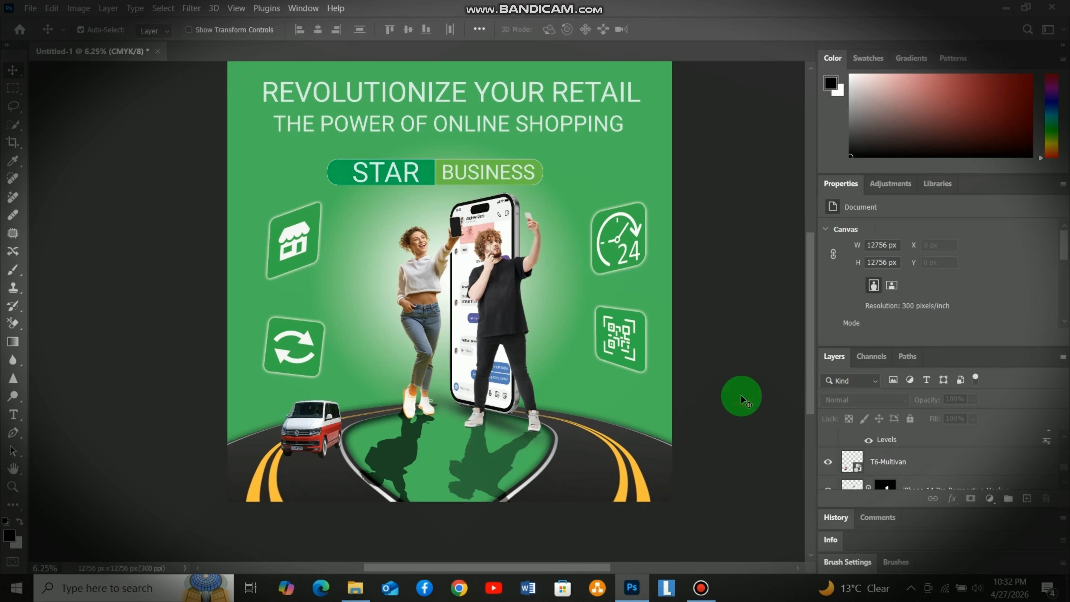
key(ctrl+minus)
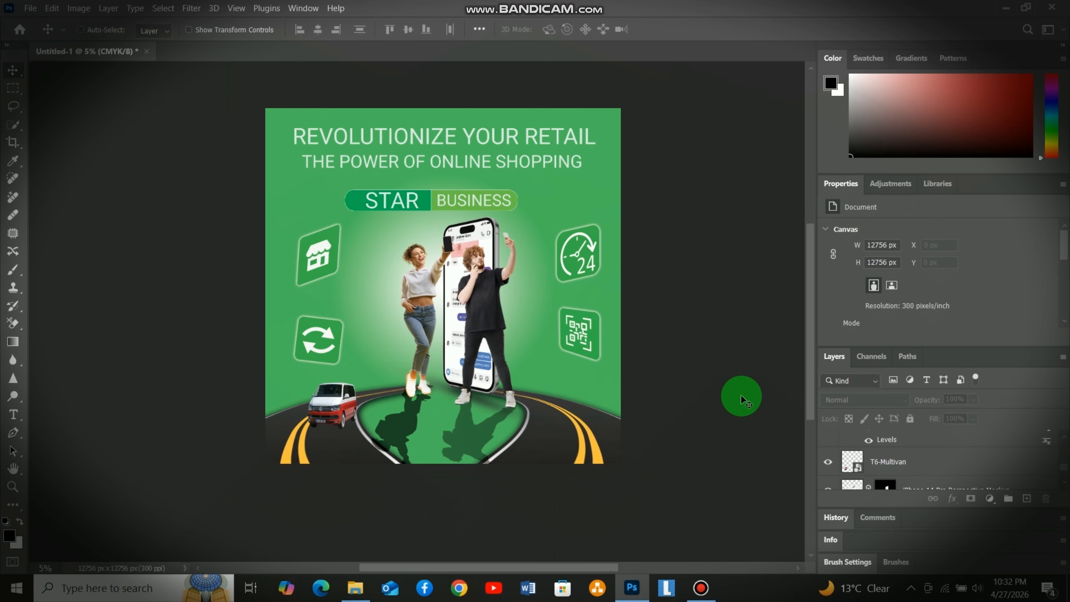